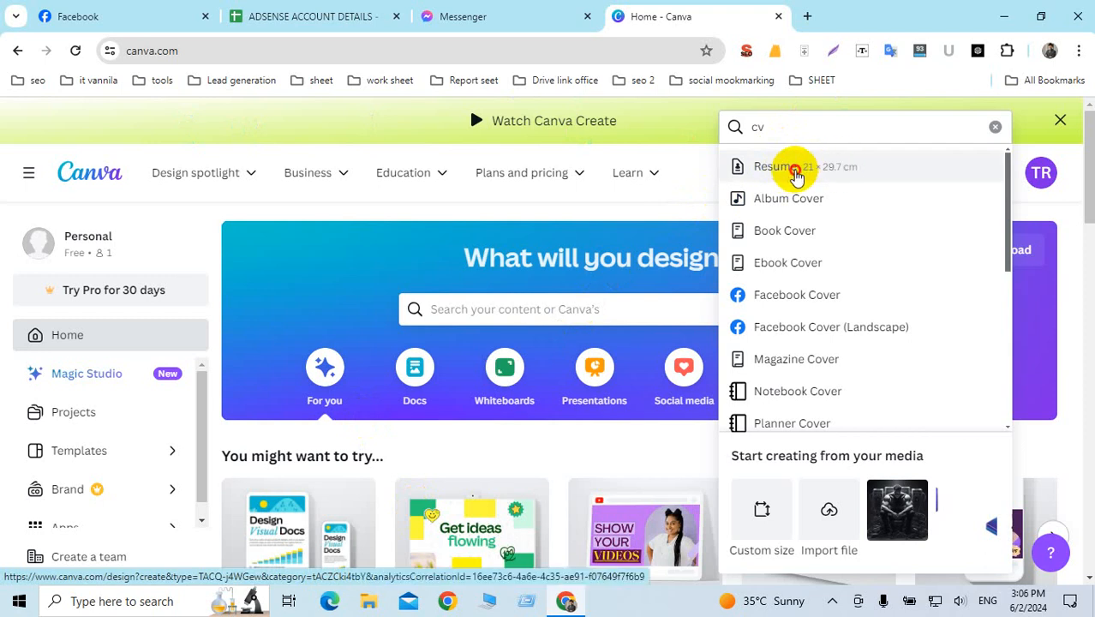
Step: Start a blank A4 resume design from Canva's home page and switch to its new tab
left_click(794, 170)
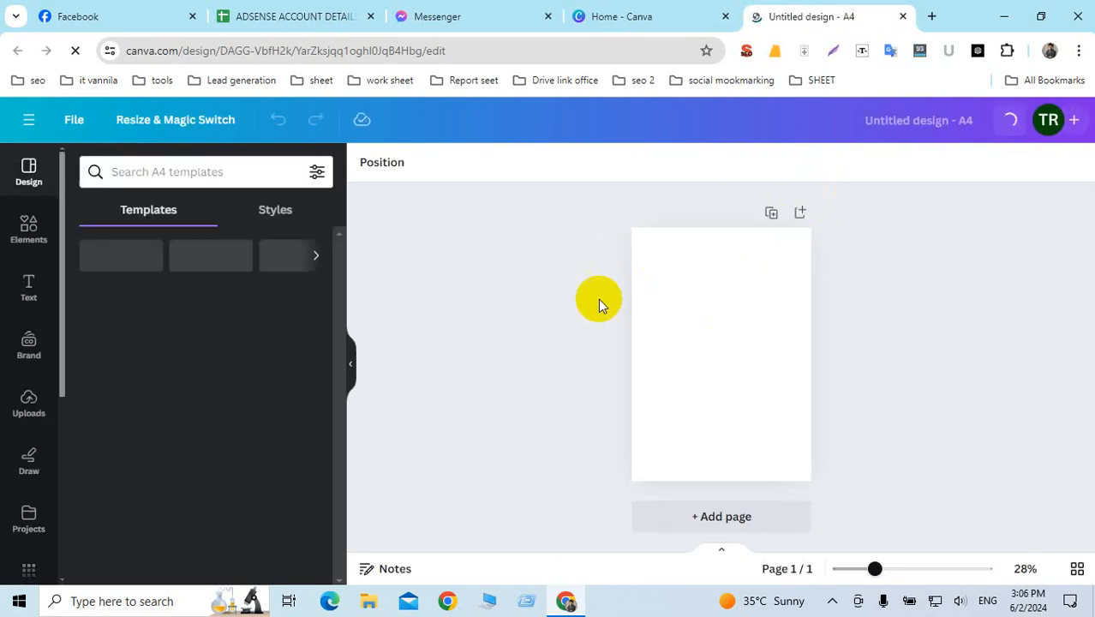
left_click(618, 16)
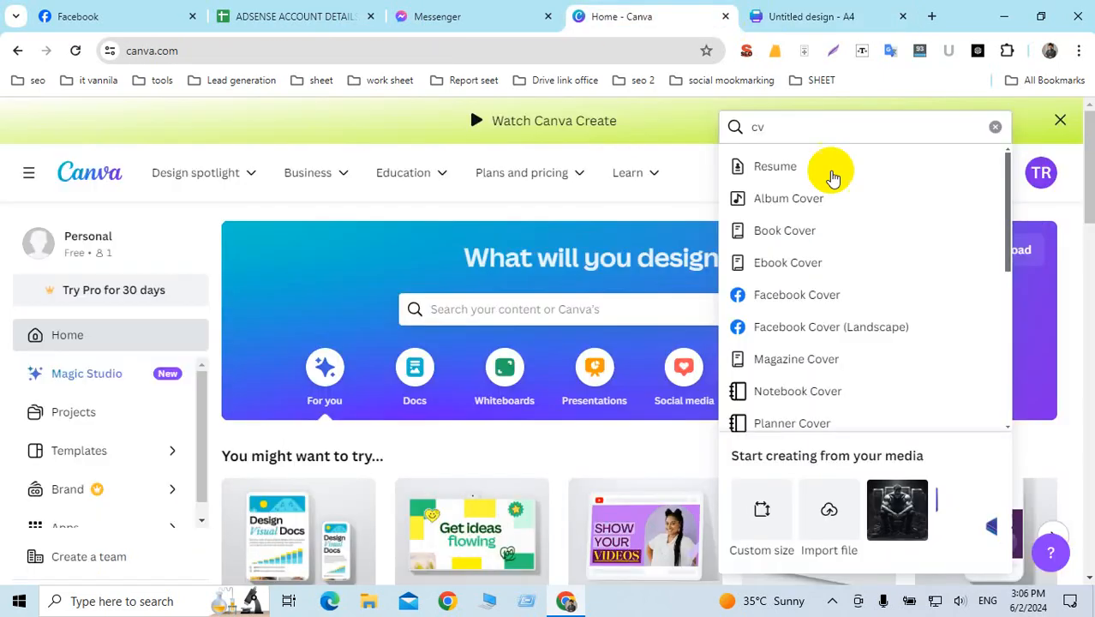
left_click(779, 129)
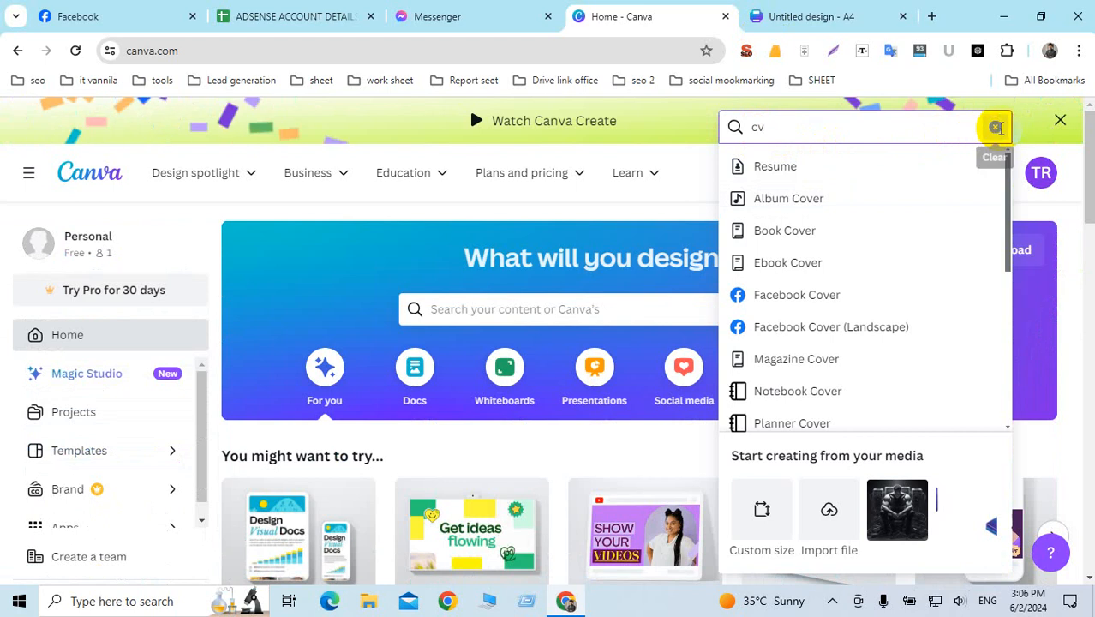
left_click(995, 127)
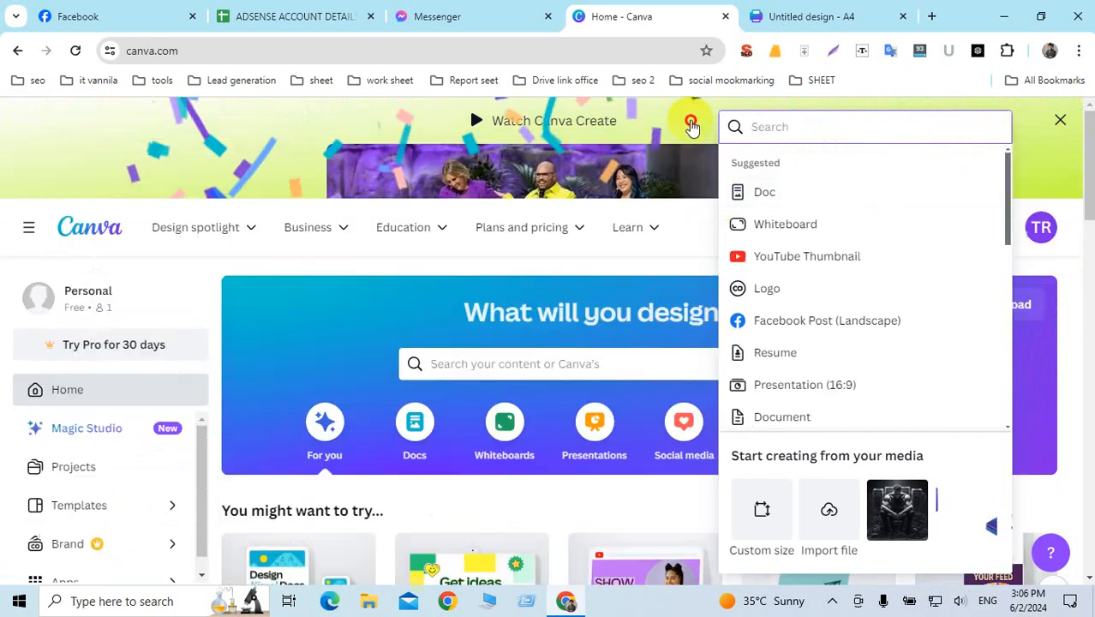
left_click(691, 126)
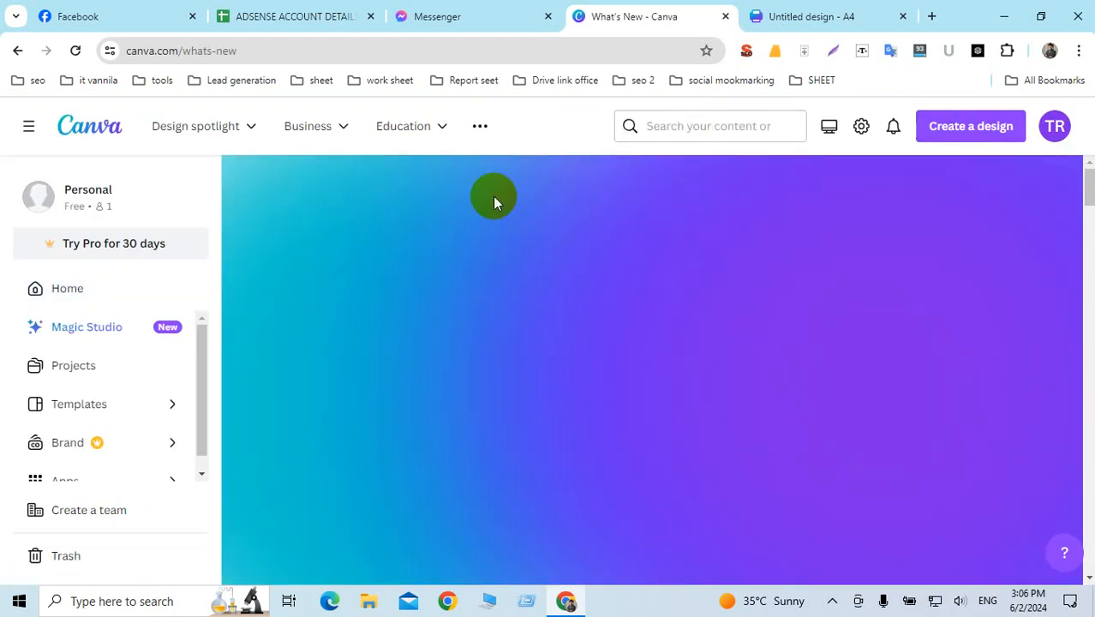
left_click(964, 129)
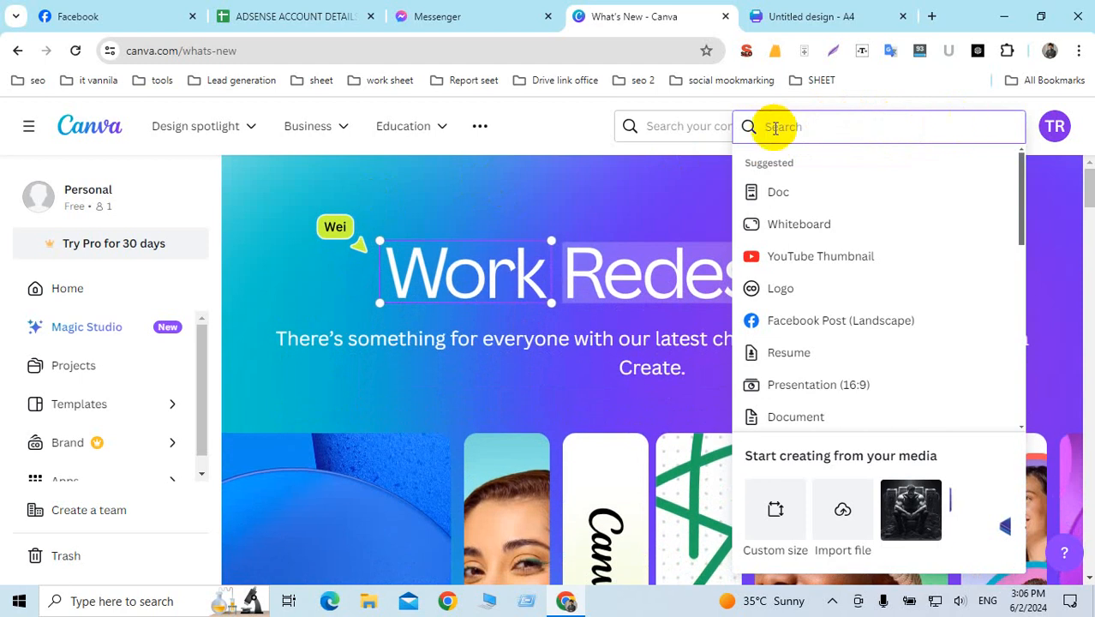
type("d")
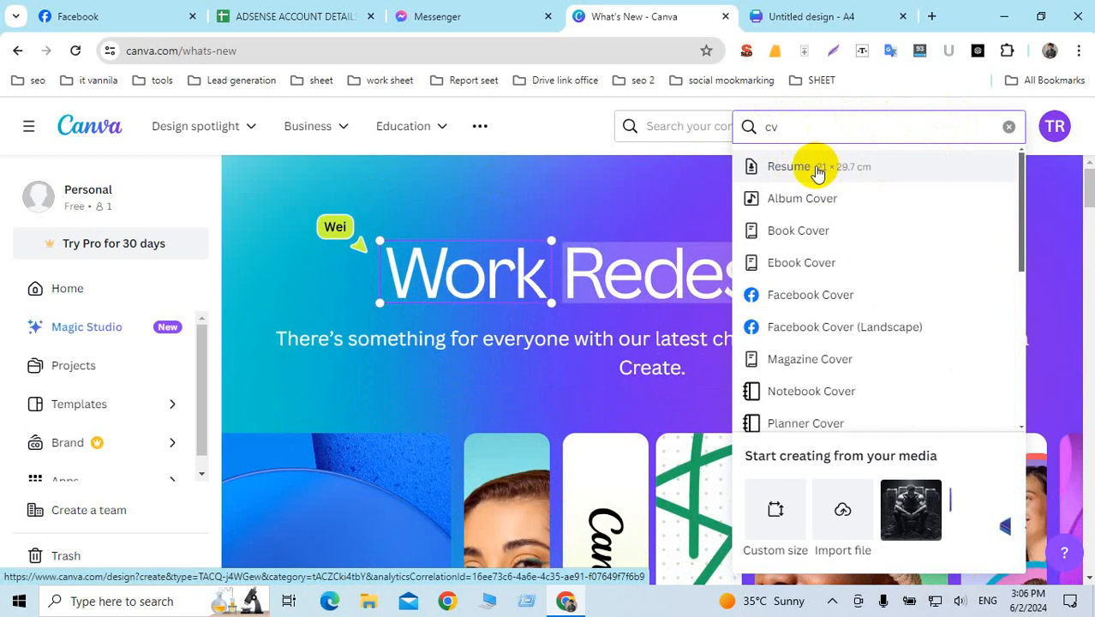
left_click(805, 16)
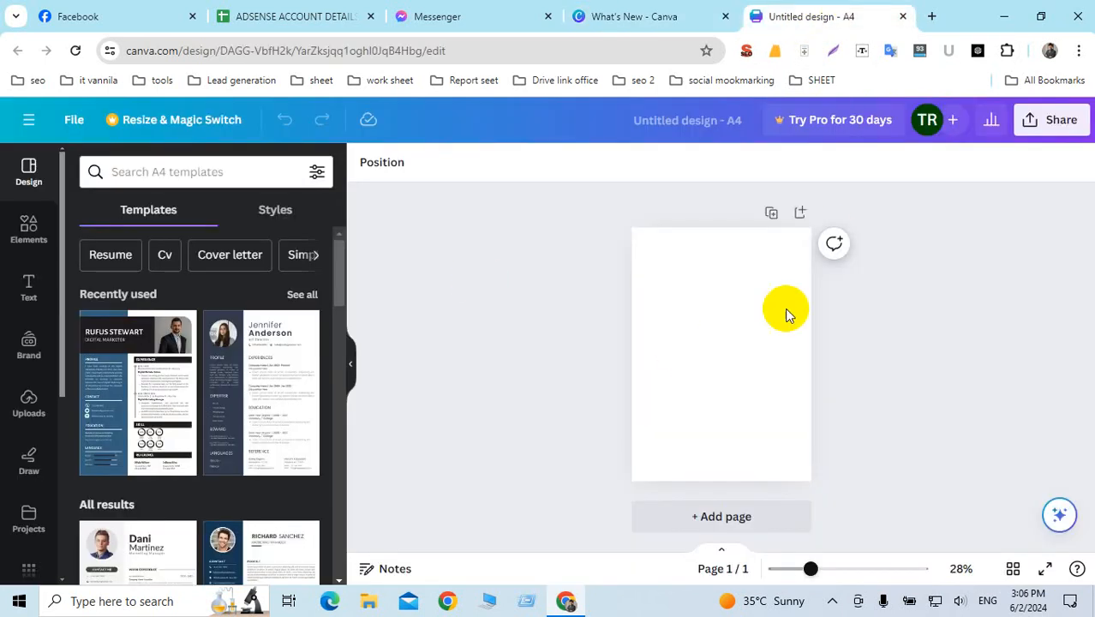
key("ctrl+plus")
key("ctrl+plus")
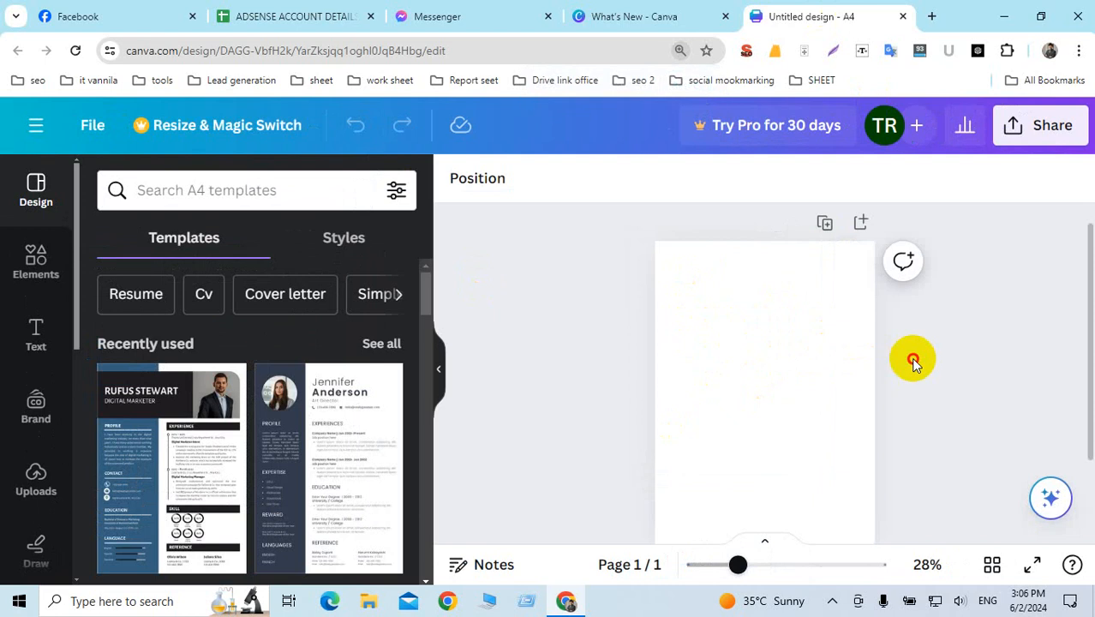
scroll(288, 408, "down", 3)
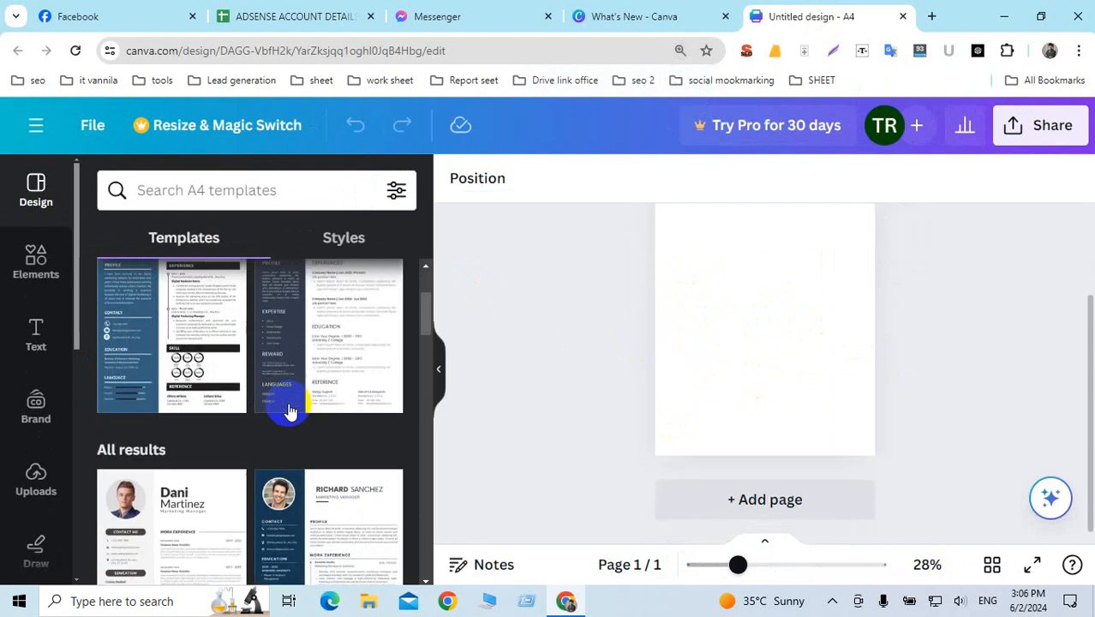
scroll(289, 408, "up", 3)
scroll(288, 409, "down", 5)
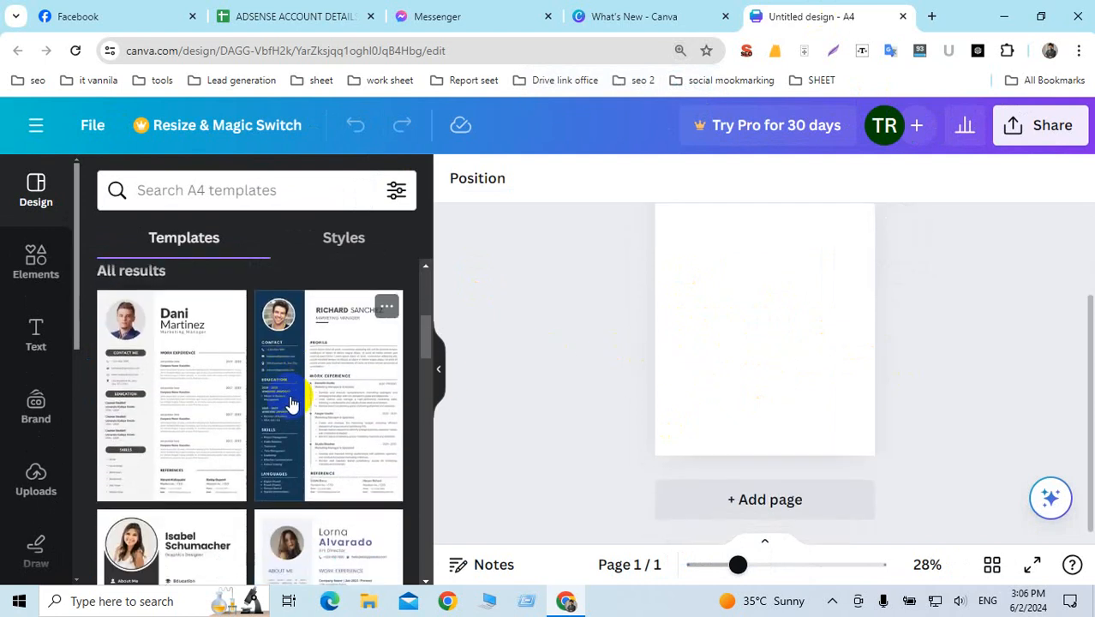
scroll(289, 398, "up", 4)
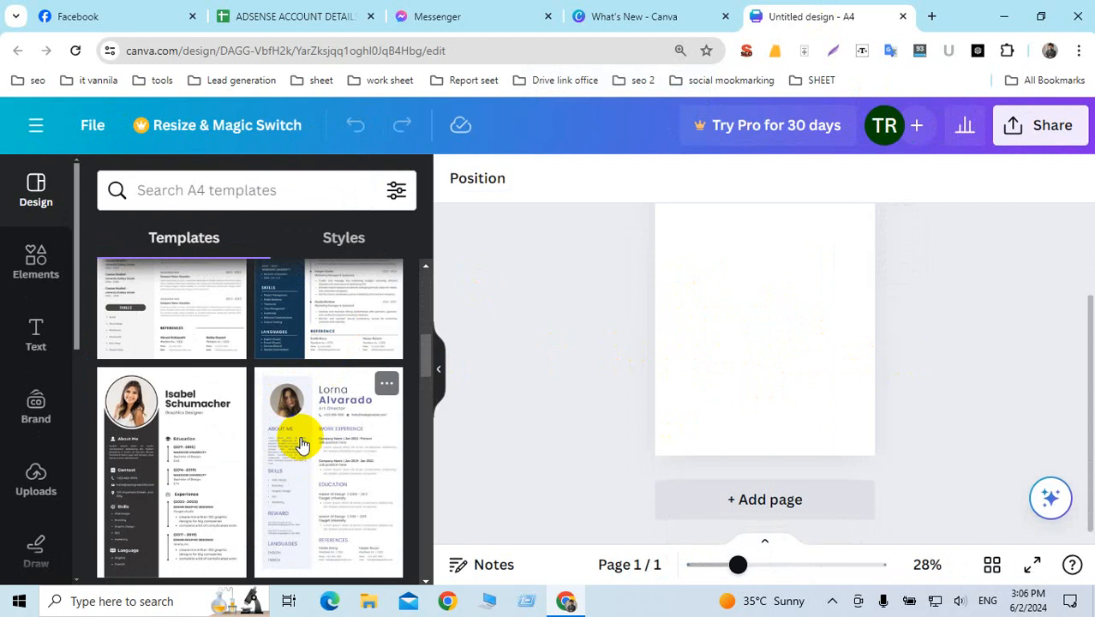
scroll(302, 438, "up", 5)
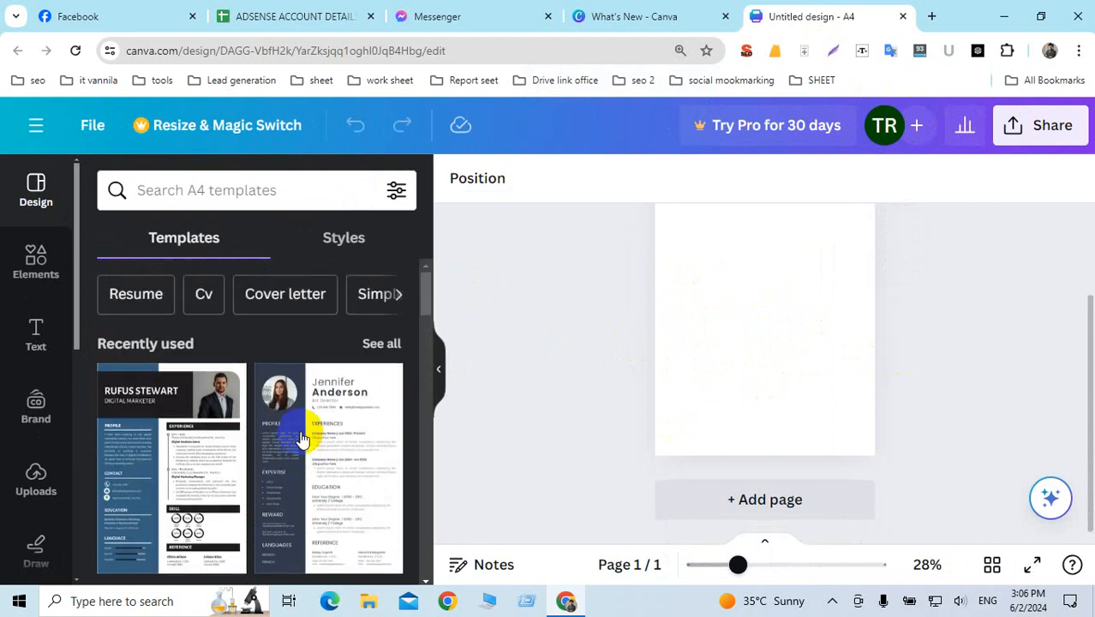
scroll(313, 457, "down", 5)
scroll(312, 465, "up", 5)
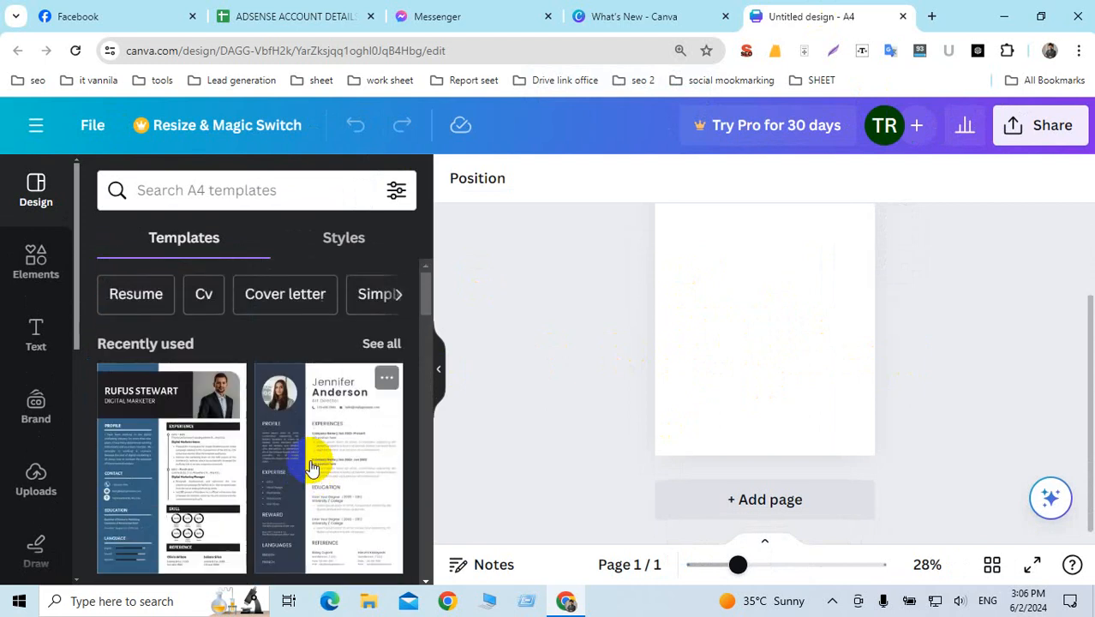
scroll(313, 457, "down", 4)
scroll(313, 466, "down", 2)
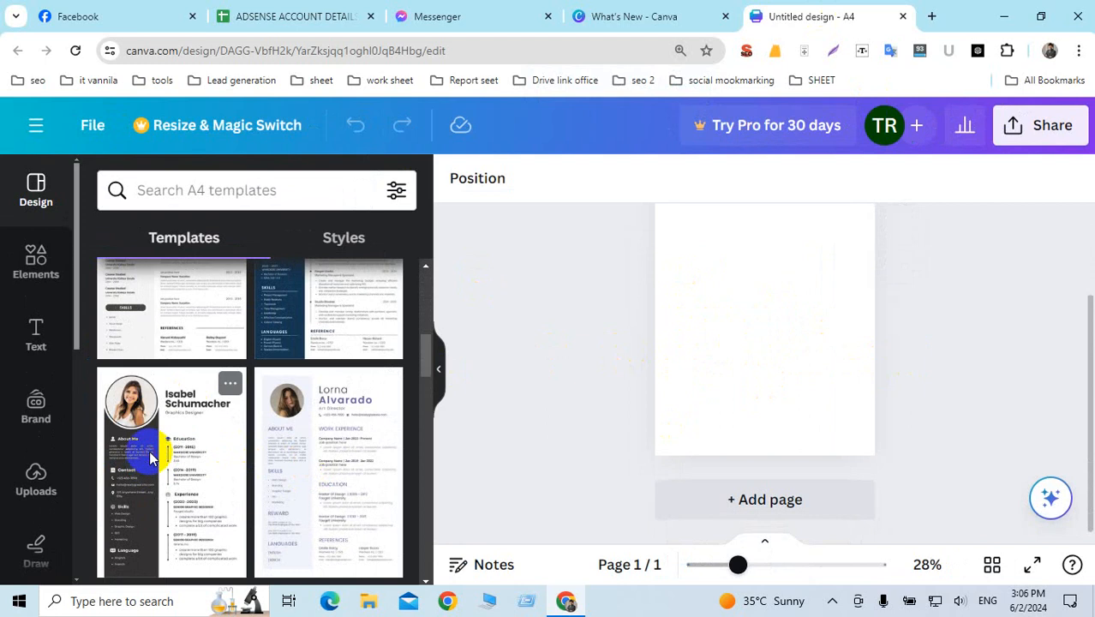
Step: Apply the Modern Minimalist CV Resume template and delete its sample profile photo
left_click(149, 450)
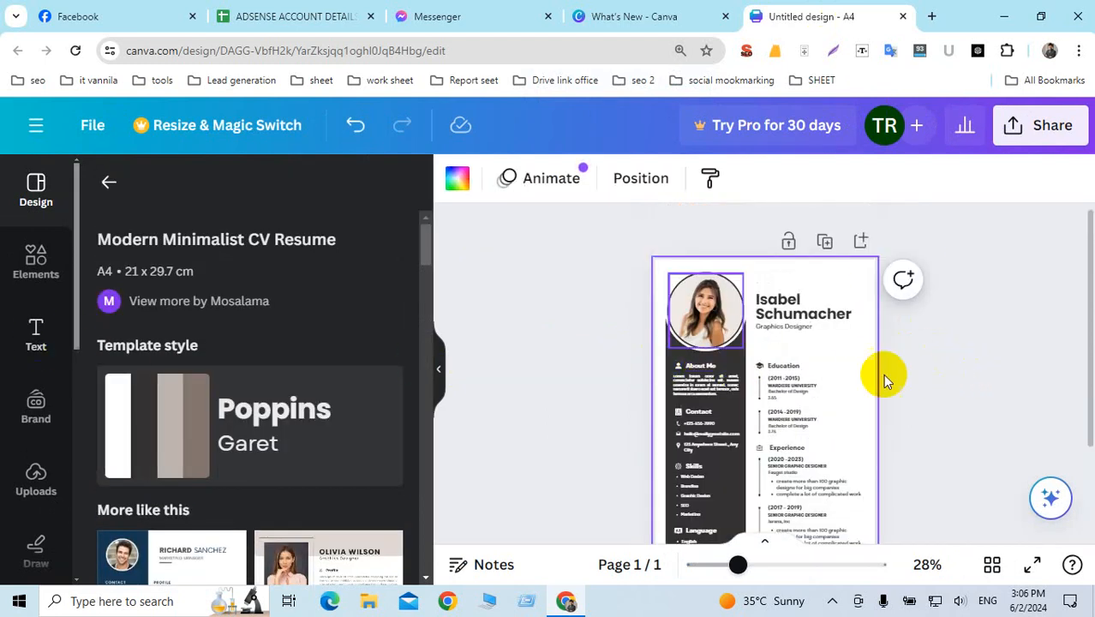
left_click(696, 332)
left_click(702, 326)
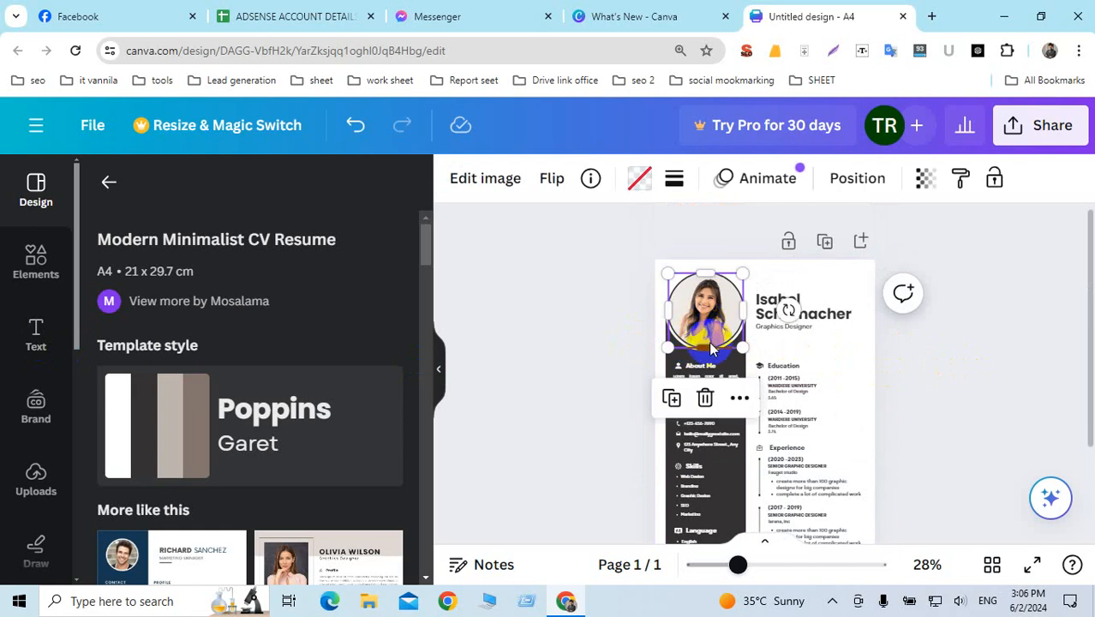
key("Delete")
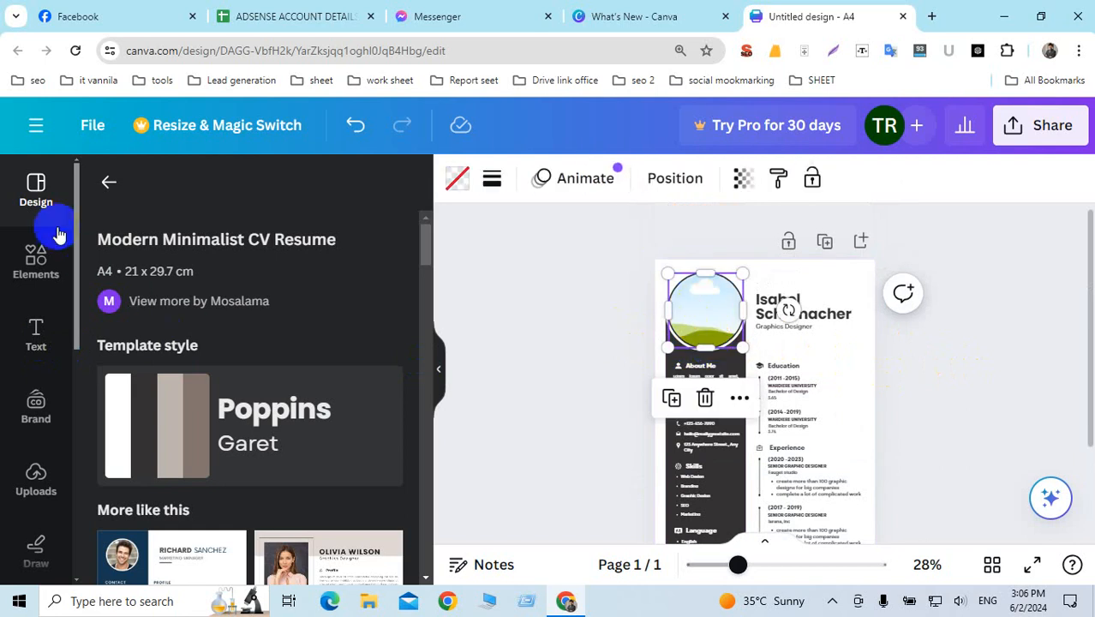
key("ctrl+0")
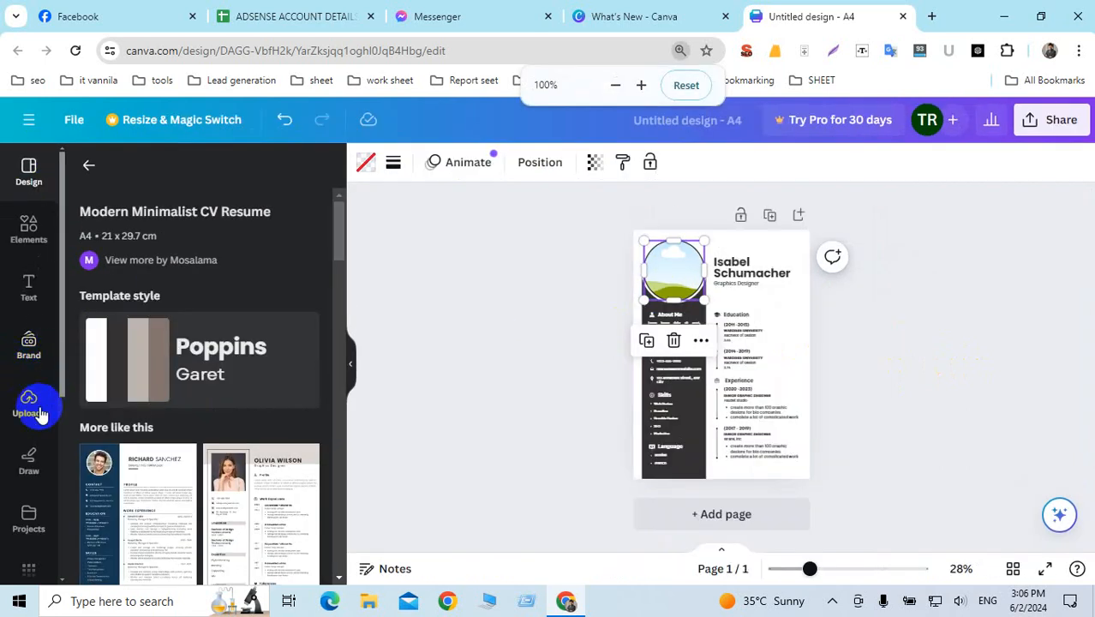
Step: Fill the circular photo frame with the uploaded suited portrait
scroll(29, 419, "down", 2)
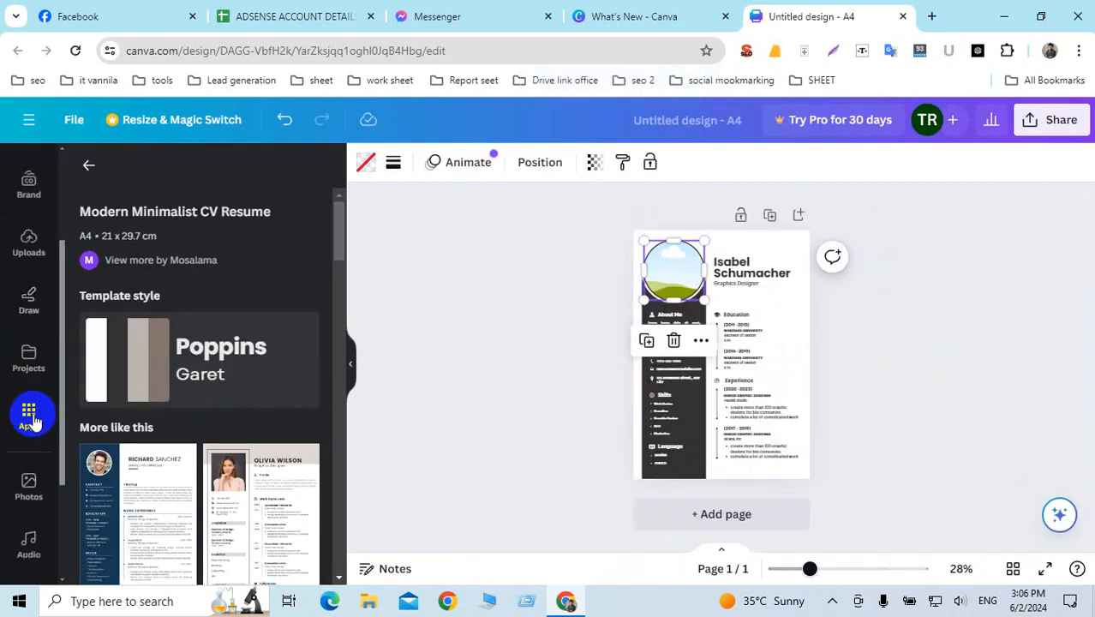
left_click(28, 242)
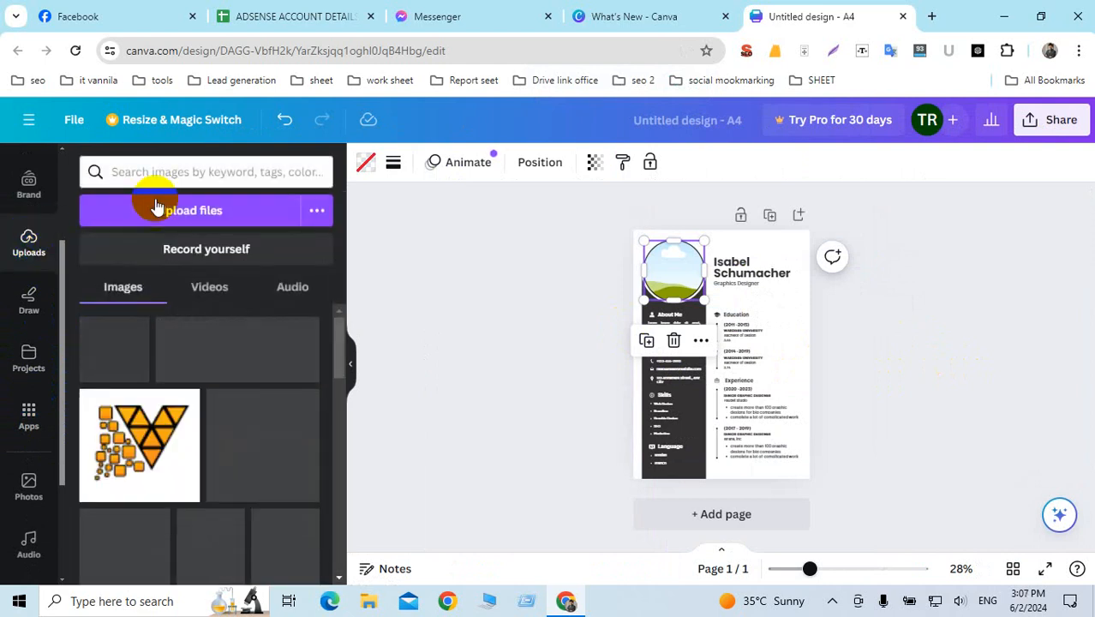
left_click(263, 433)
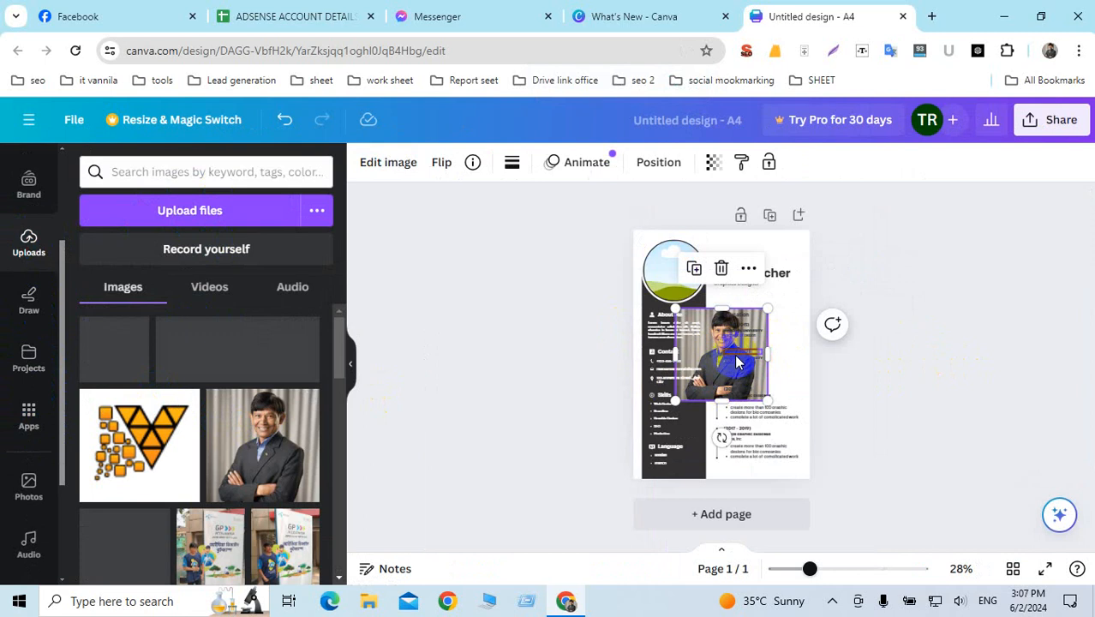
left_click_drag(736, 362, 738, 361)
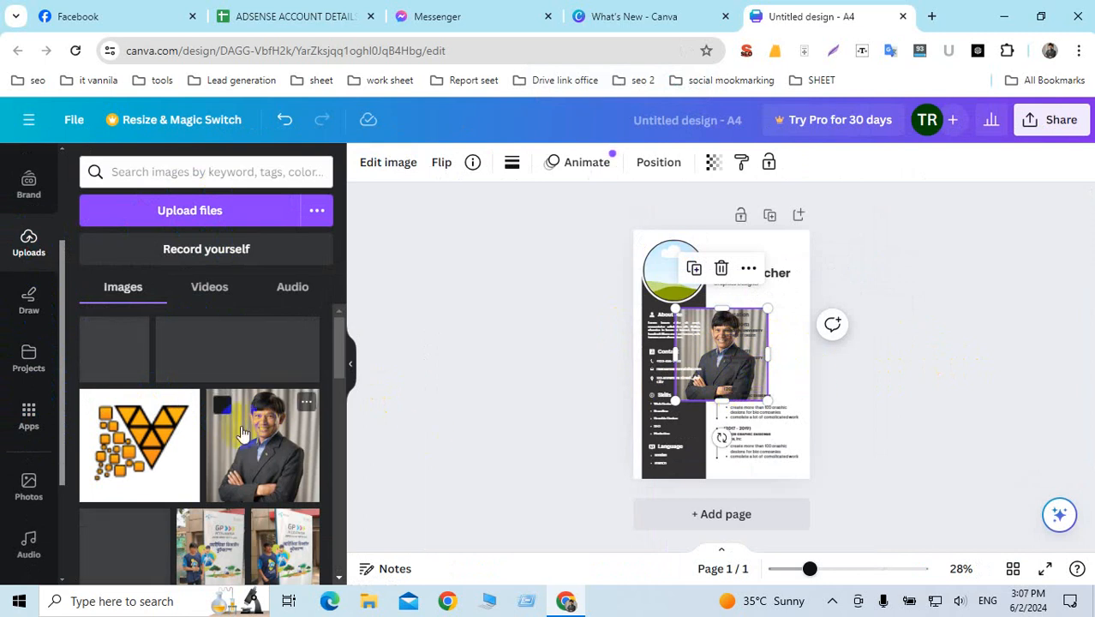
left_click_drag(249, 434, 679, 289)
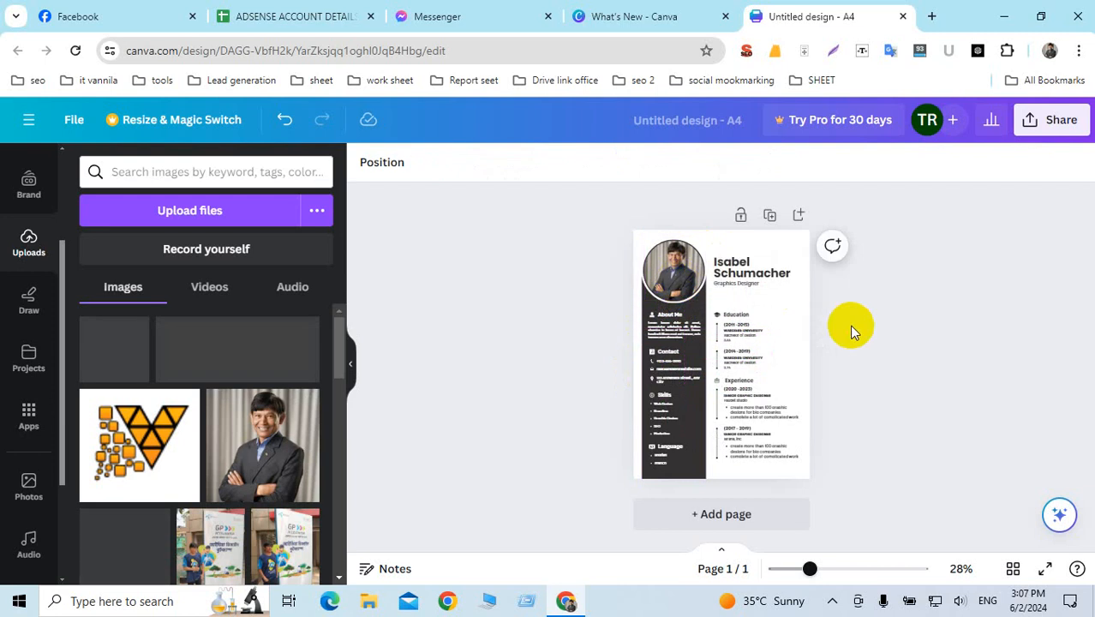
Step: Replace the heading's sample name with the candidate's full name
left_click(745, 267)
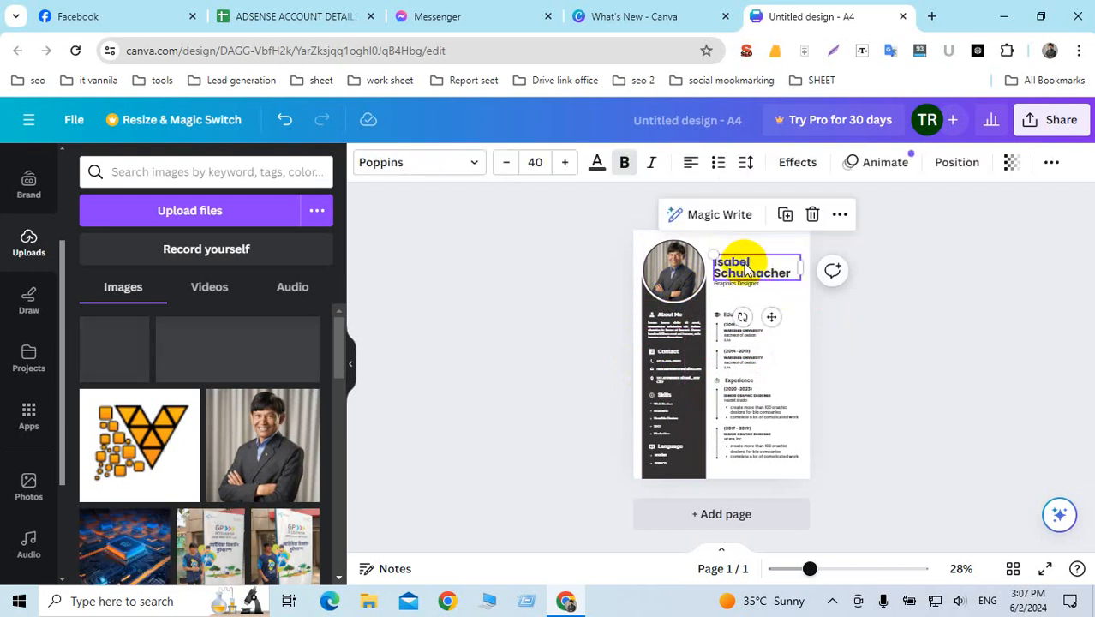
left_click(746, 265)
left_click_drag(750, 259, 758, 273)
double_click(761, 272)
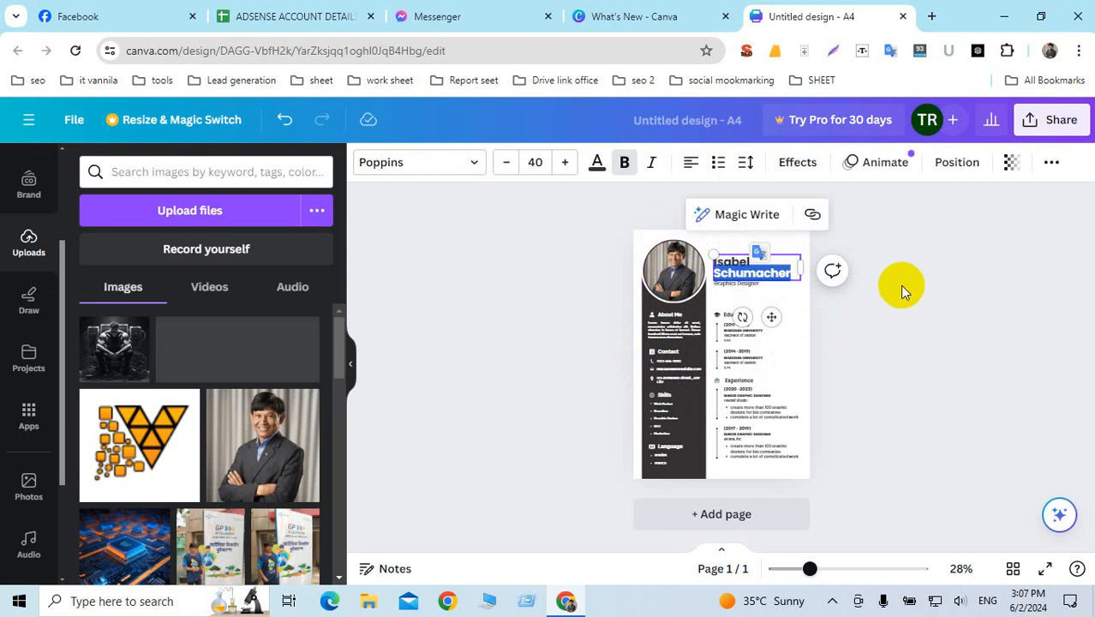
type("Tara")
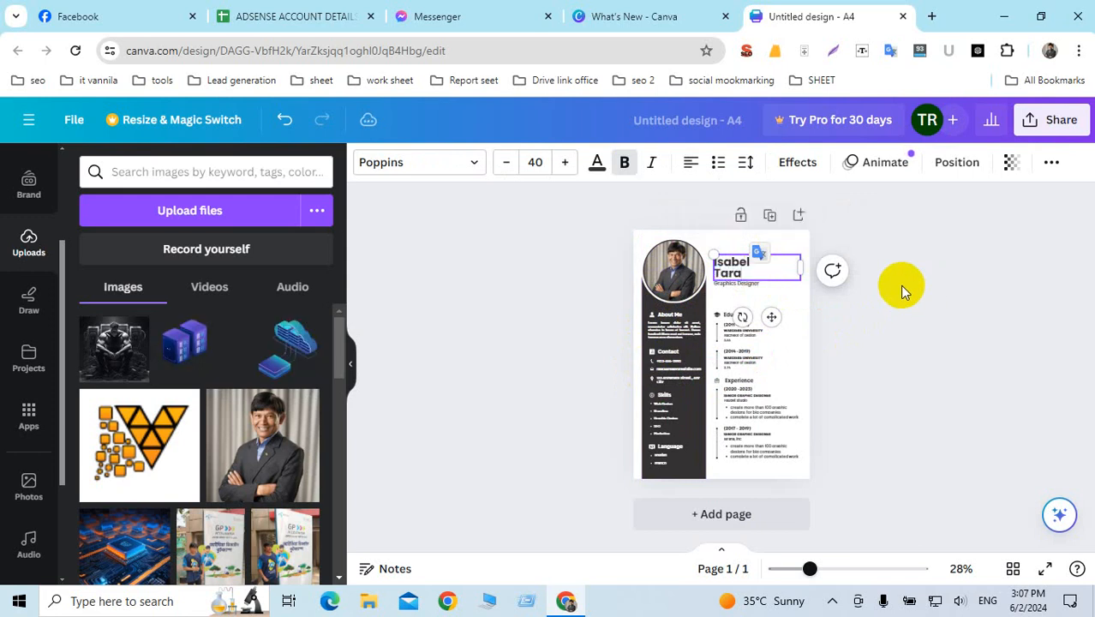
key("BackSpace")
key("BackSpace")
key("BackSpace")
key("BackSpace")
key("BackSpace")
key("BackSpace")
key("BackSpace")
key("BackSpace")
key("BackSpace")
key("BackSpace")
key("BackSpace")
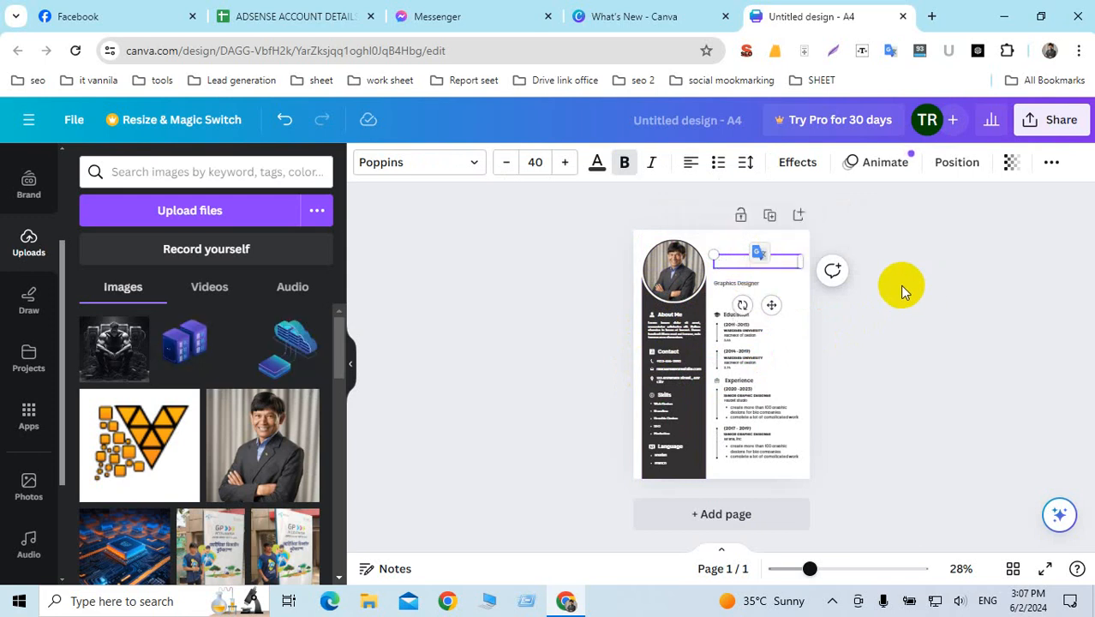
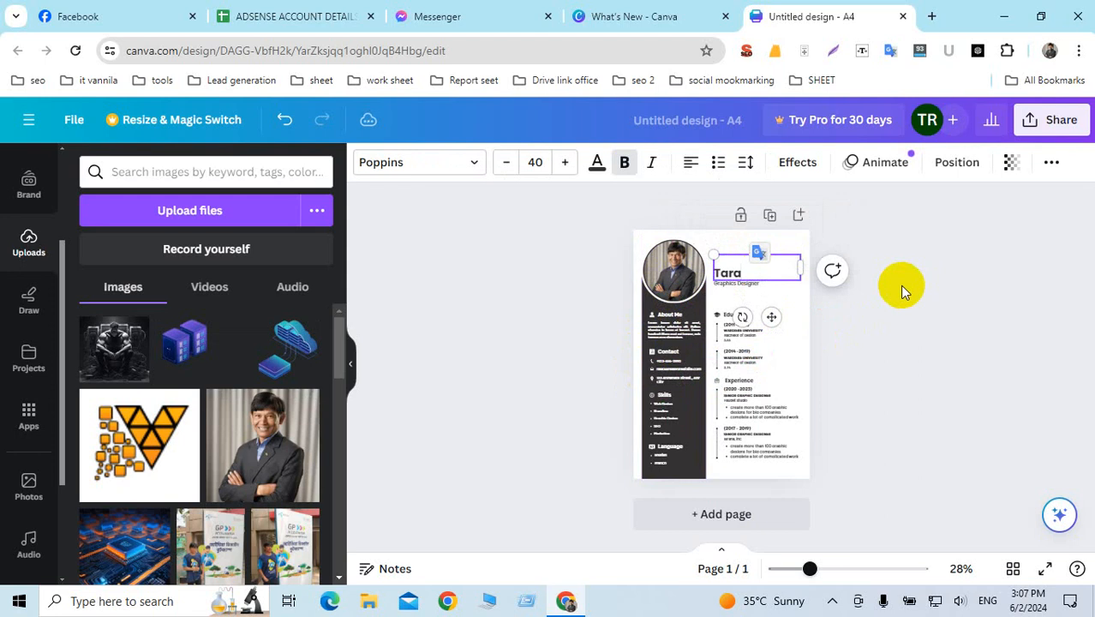
left_click(894, 288)
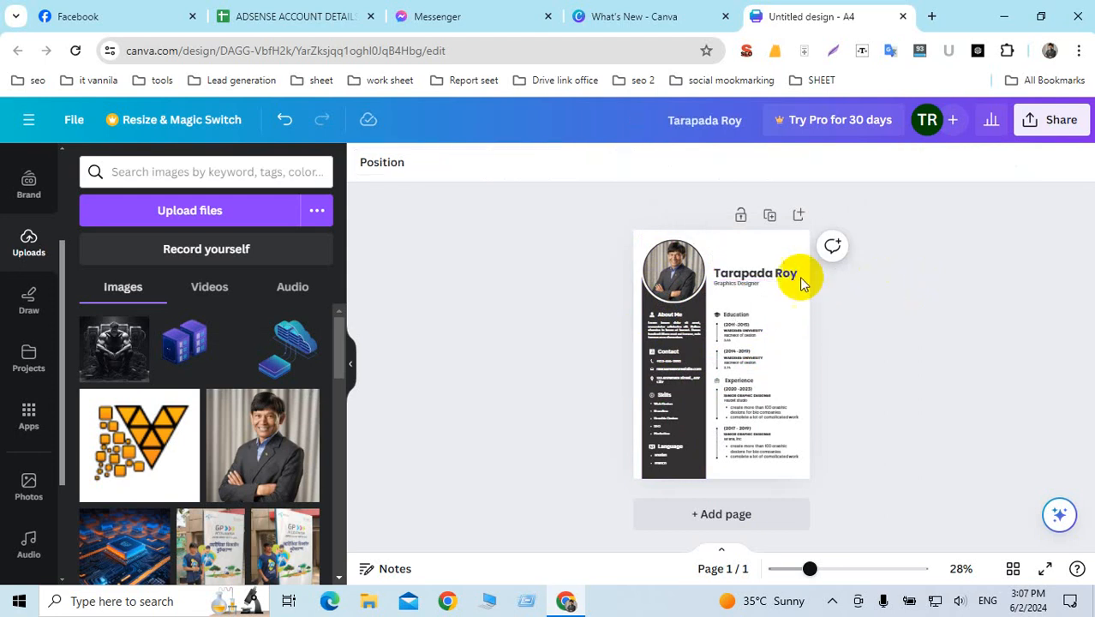
Step: Nudge the name heading slightly higher above the subtitle
left_click(758, 274)
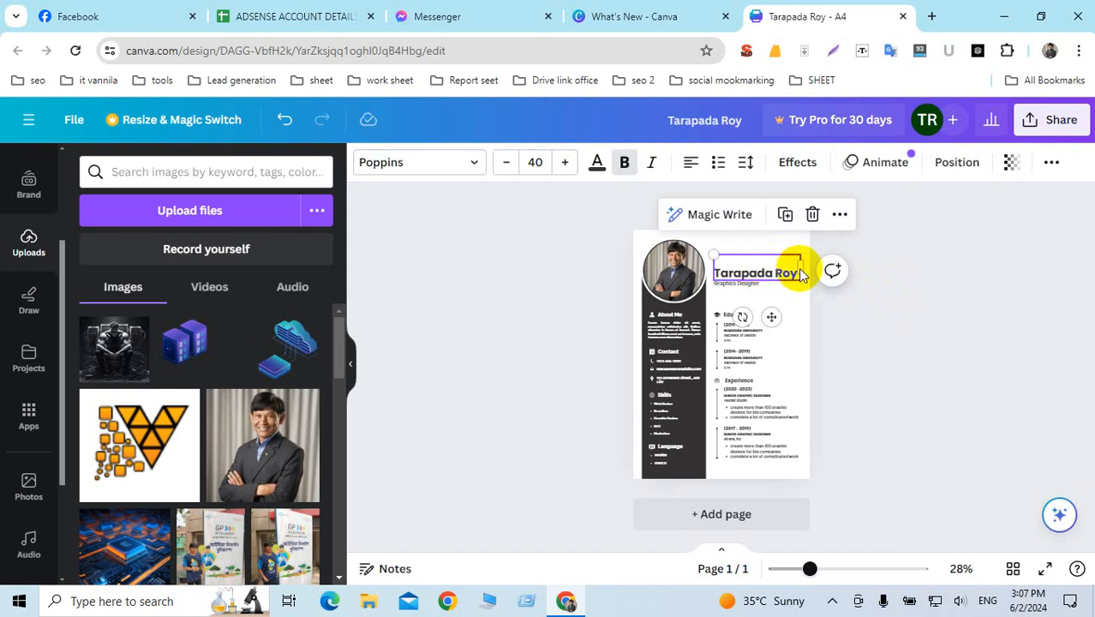
left_click_drag(803, 268, 765, 257)
left_click(942, 299)
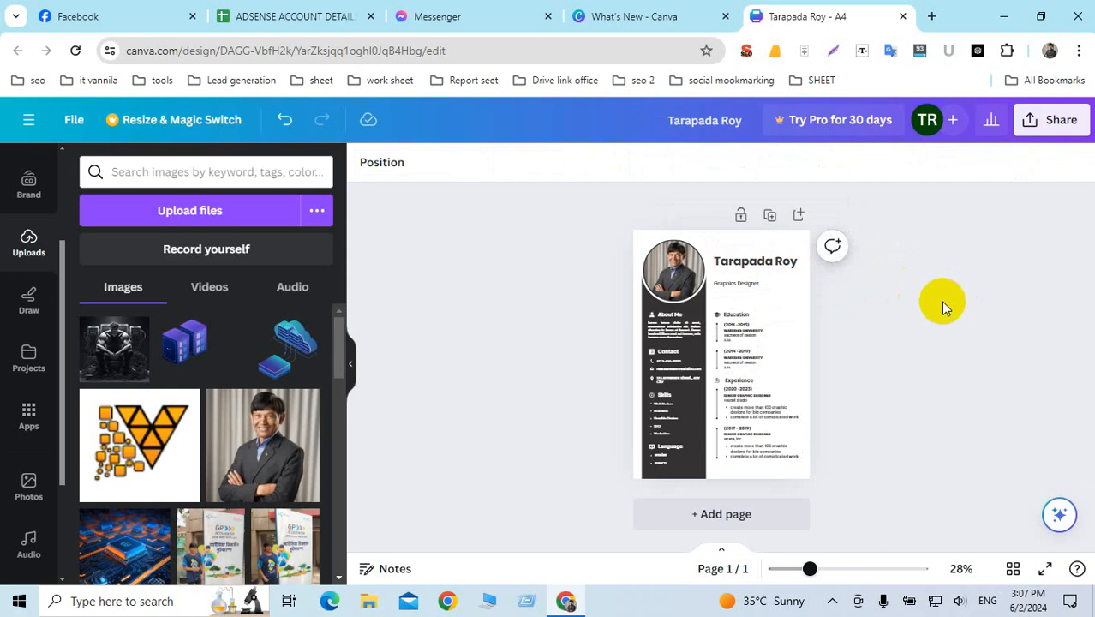
Step: At 54% zoom, move the Graphics Designer subtitle under the name and delete its text
left_click(837, 570)
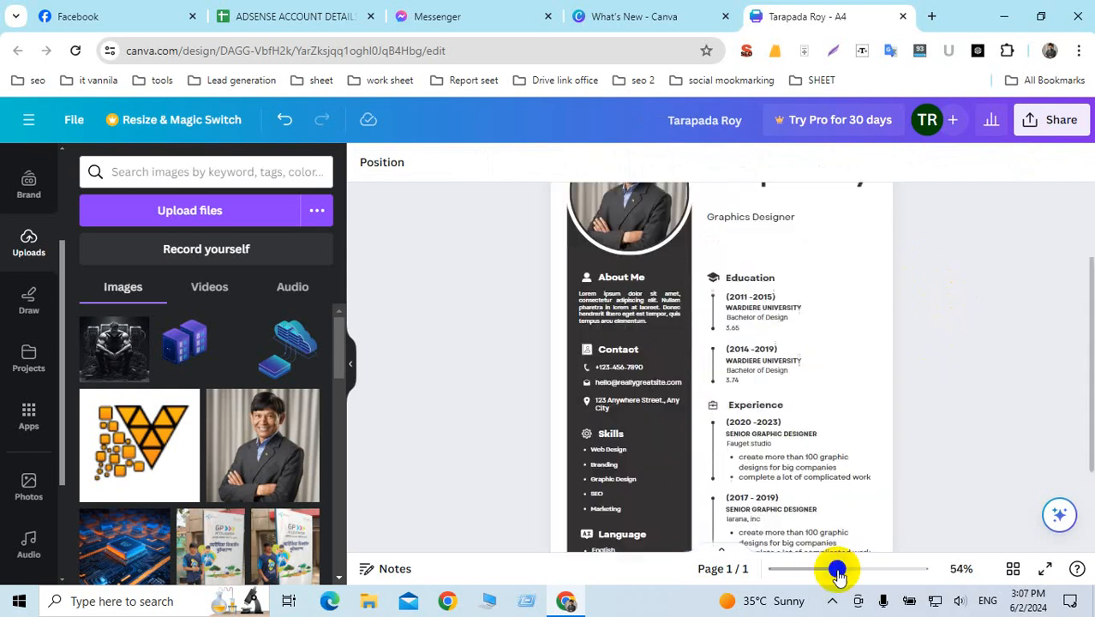
scroll(857, 420, "up", 3)
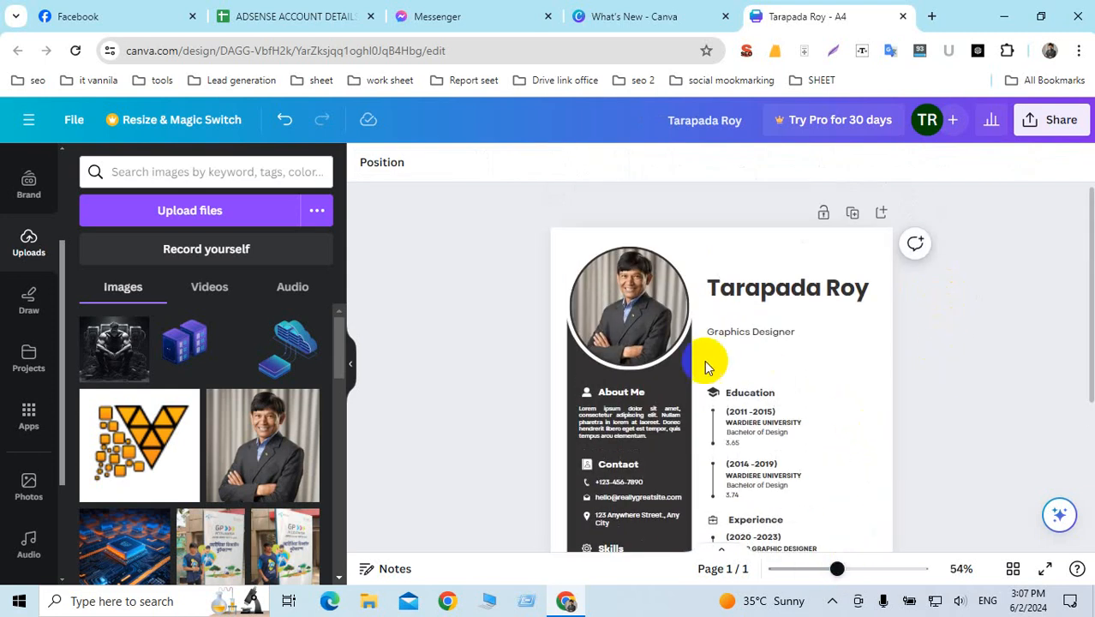
left_click(732, 340)
left_click_drag(744, 334, 748, 311)
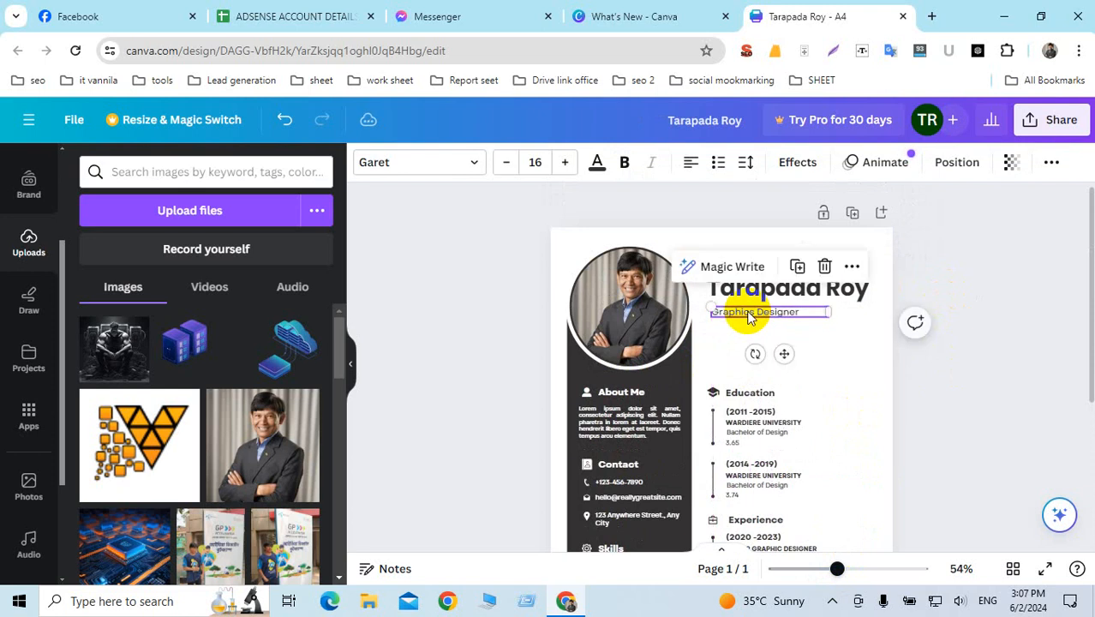
double_click(750, 311)
left_click(771, 311)
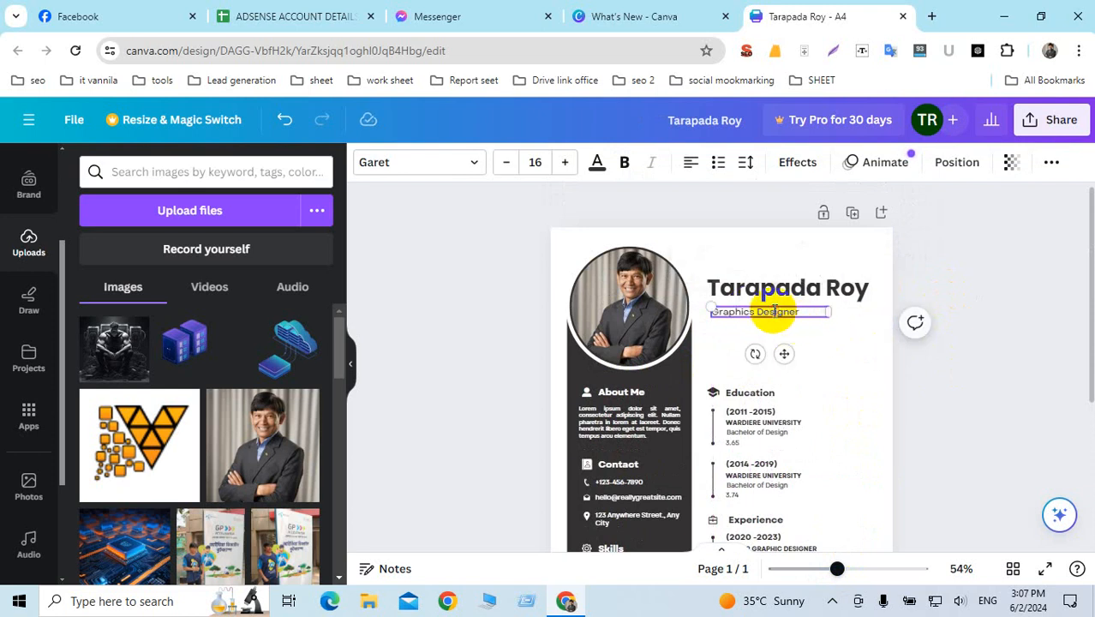
left_click_drag(799, 314, 714, 318)
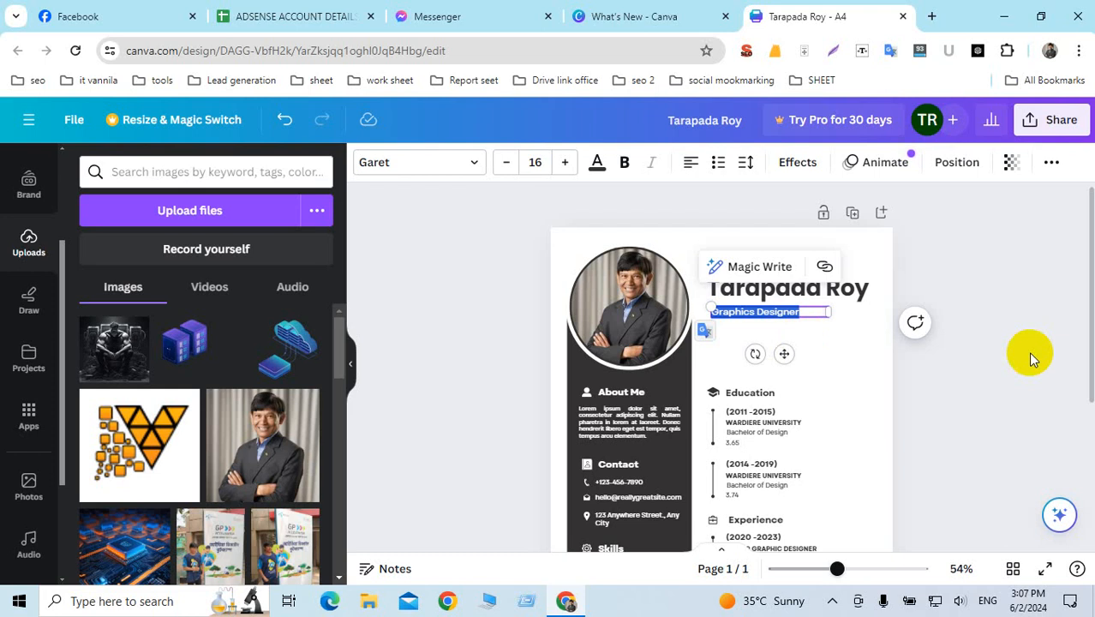
key("BackSpace")
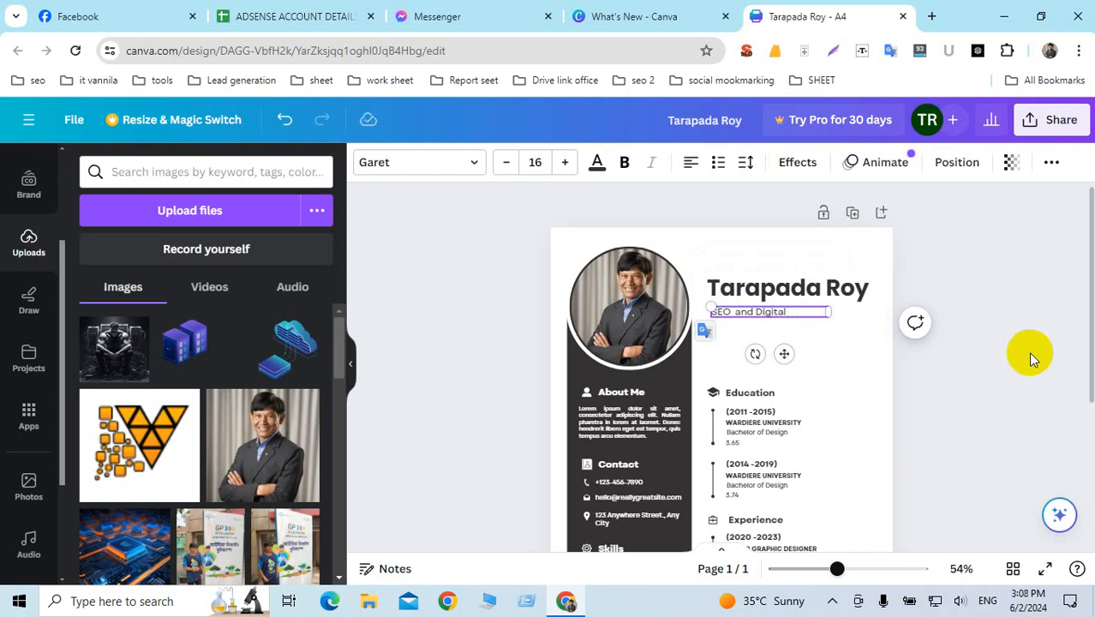
Step: Enter 'SEO and Digital Marketing' as the subtitle, widened to one line and set bold
type("ting")
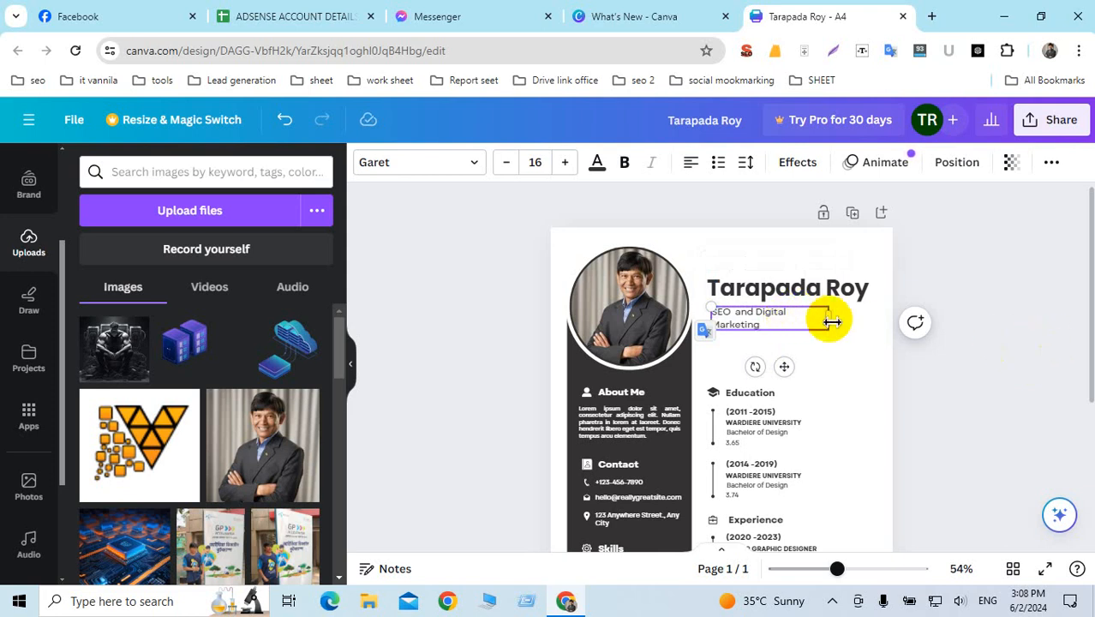
left_click_drag(831, 319, 868, 313)
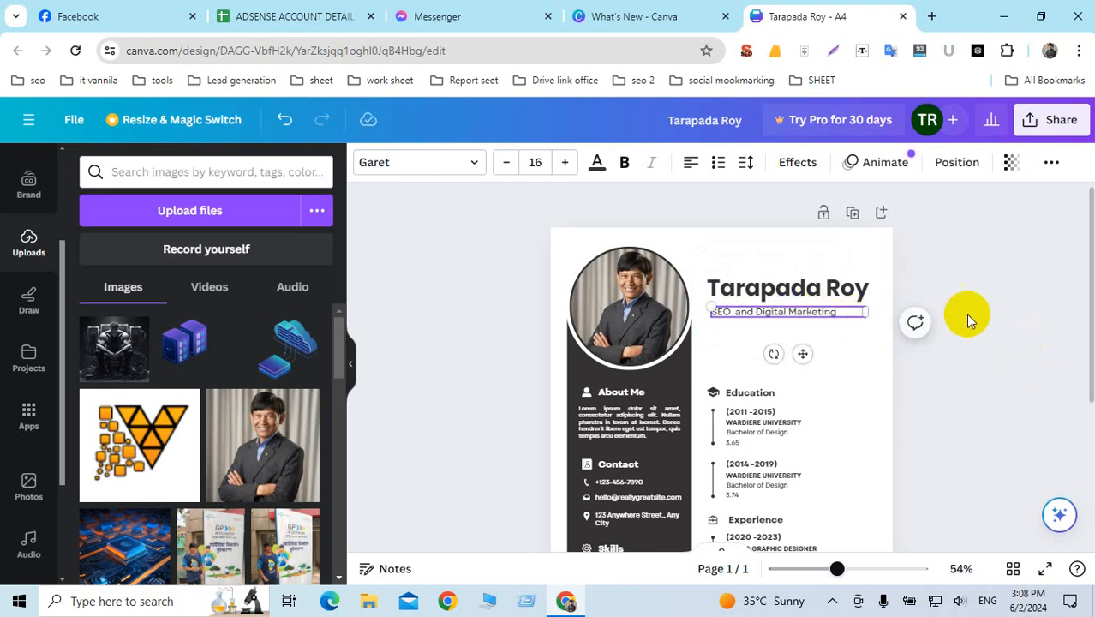
left_click(1008, 311)
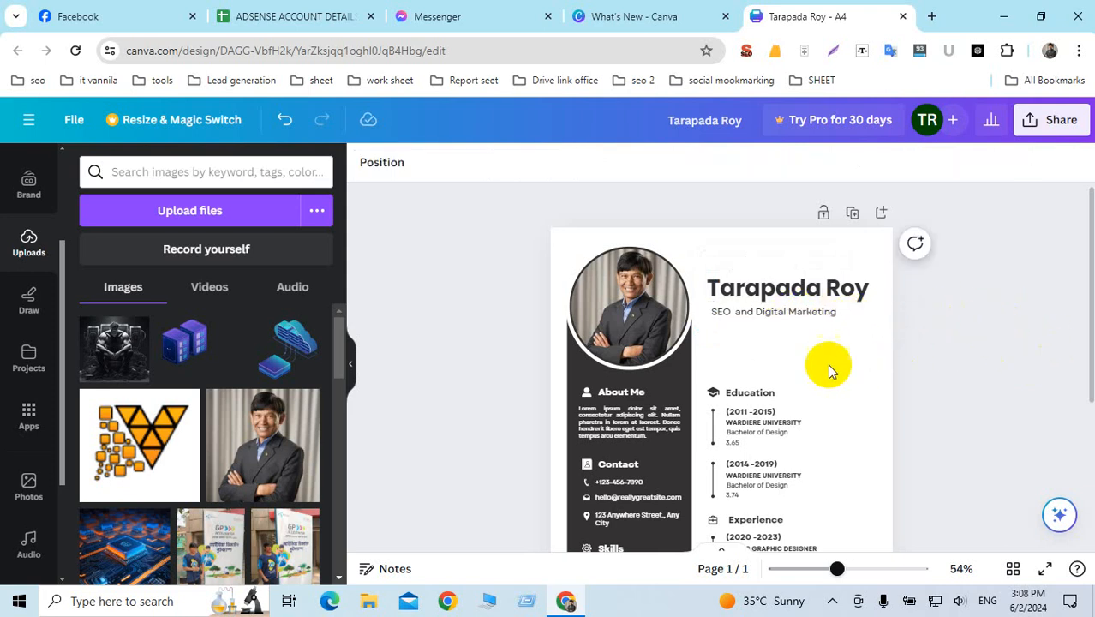
left_click(784, 314)
double_click(784, 313)
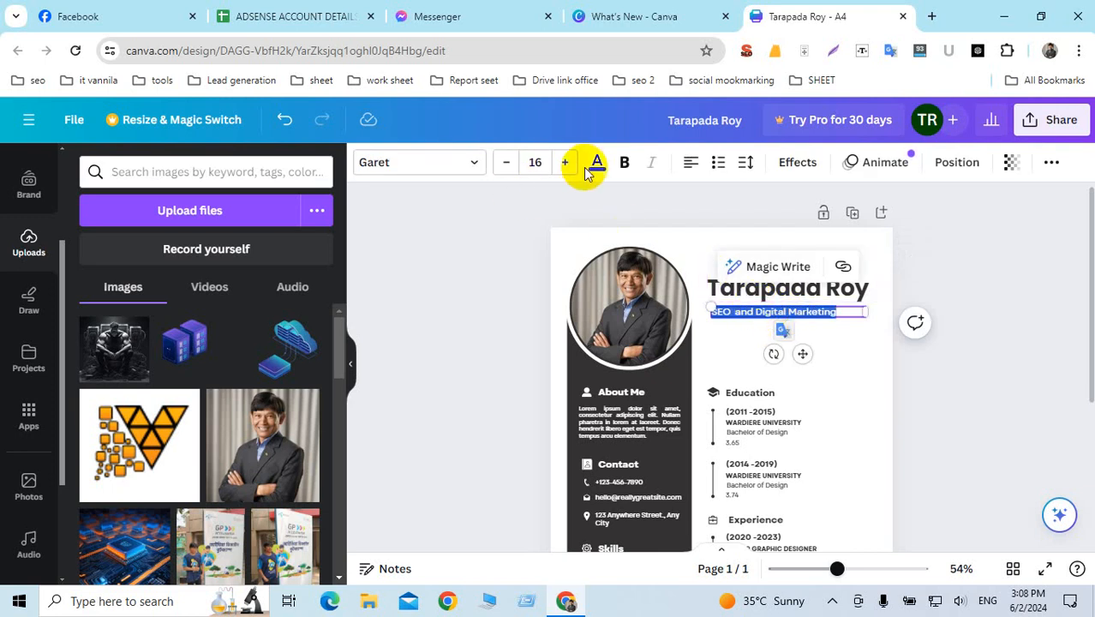
left_click(623, 163)
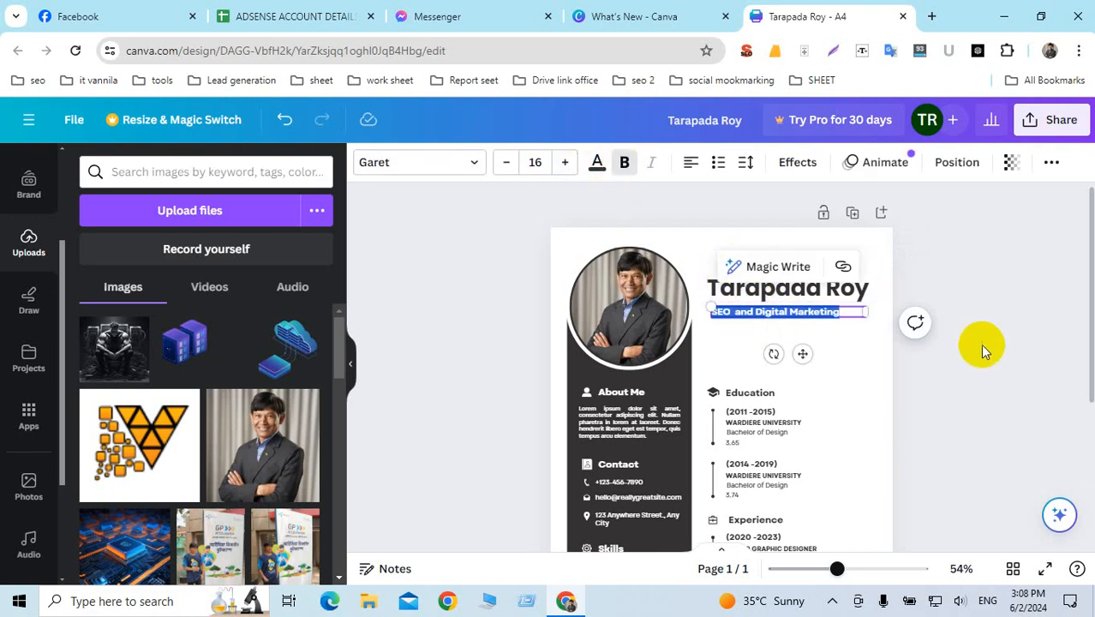
left_click(874, 356)
scroll(795, 370, "down", 3)
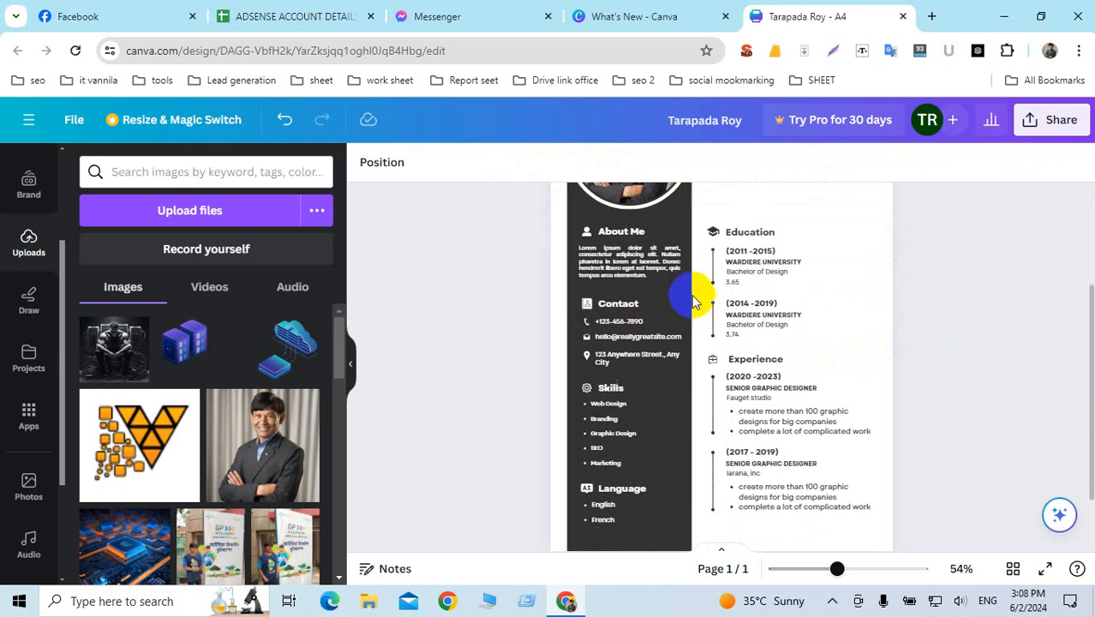
Step: Replace the Contact section's placeholder phone number with the candidate's own number
scroll(724, 370, "up", 4)
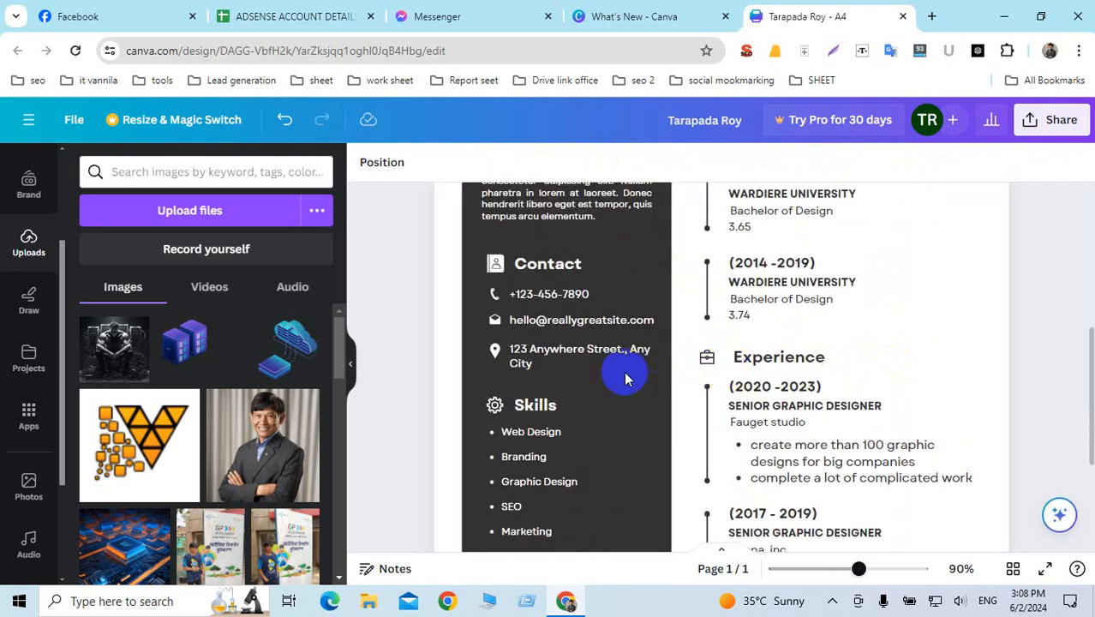
left_click(567, 293)
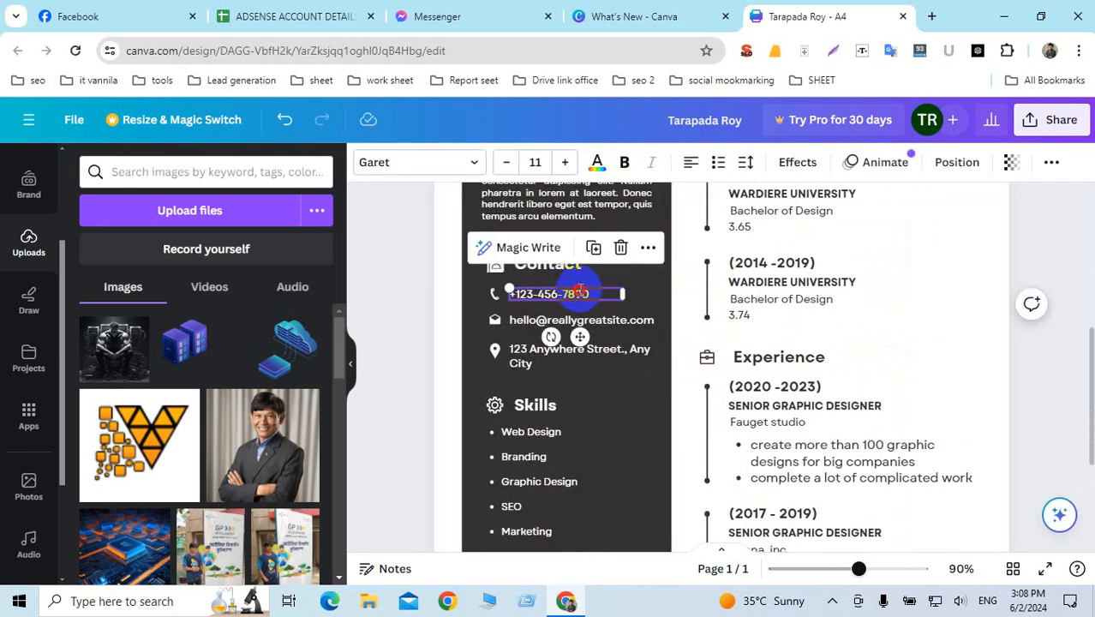
left_click_drag(580, 293, 614, 292)
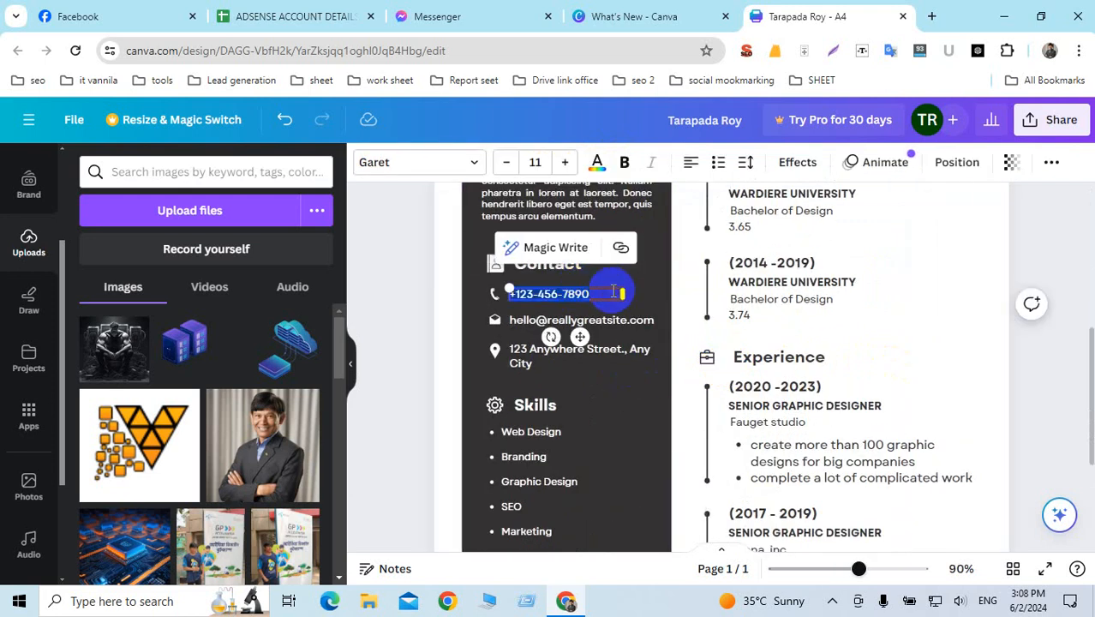
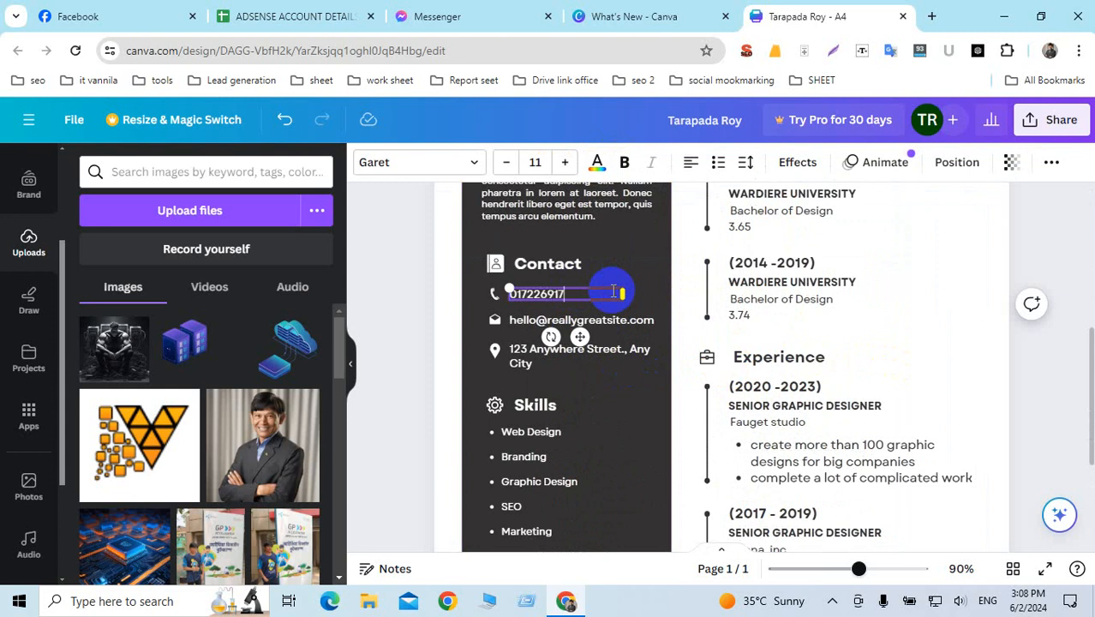
Step: Replace the placeholder e-mail with the candidate's own Gmail address
left_click(566, 319)
left_click(567, 320)
key("shift+Home")
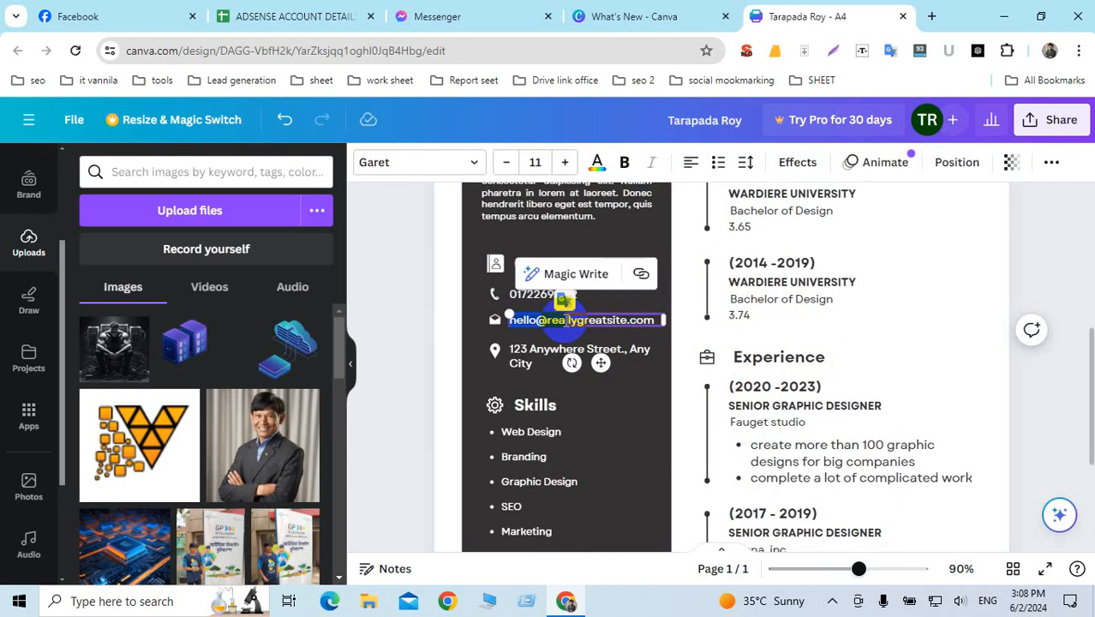
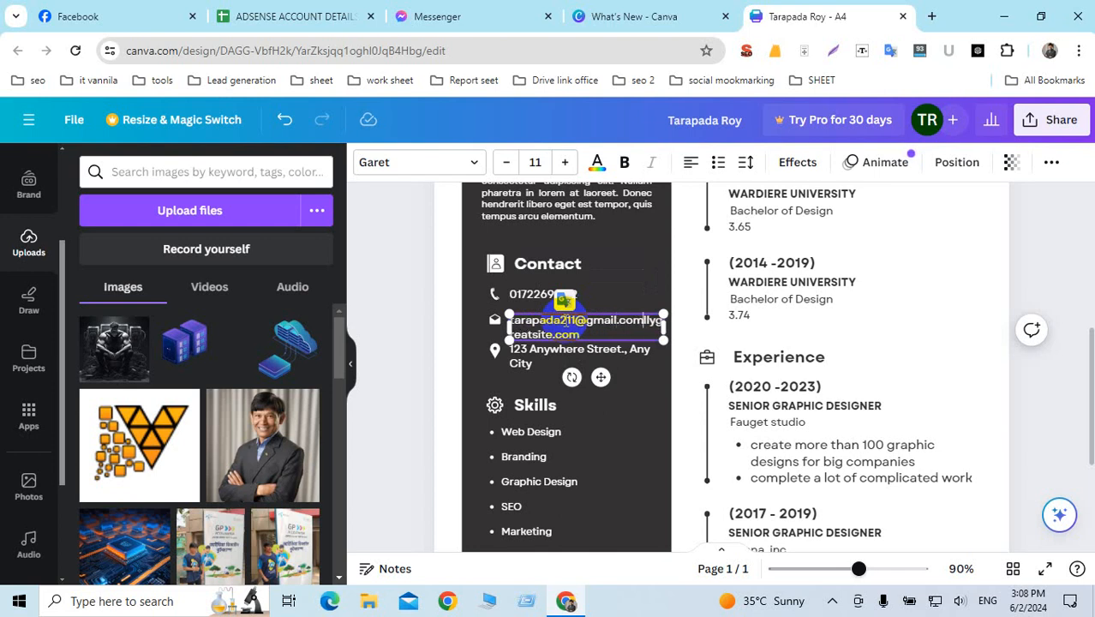
key("Delete")
key("Delete")
key("Delete")
key("Delete")
key("Delete")
key("Delete")
key("Delete")
key("Delete")
key("Delete")
key("Delete")
key("Delete")
key("Delete")
key("Delete")
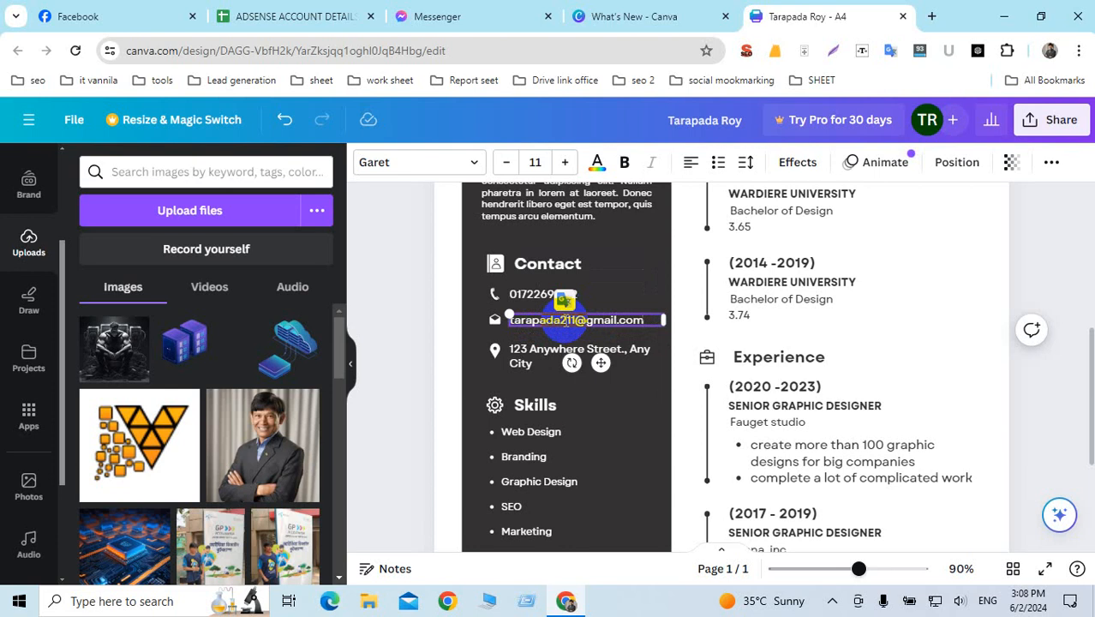
left_click(549, 358)
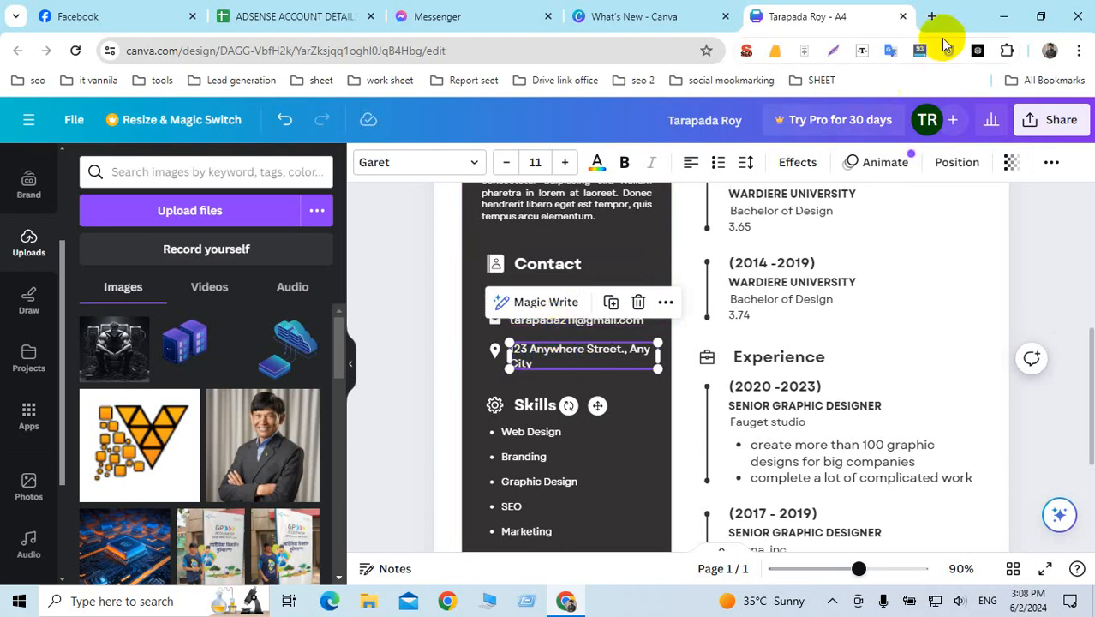
Step: In a new tab, search Google for 'seo expert', accepting the corrected spelling
left_click(932, 16)
type("seo ")
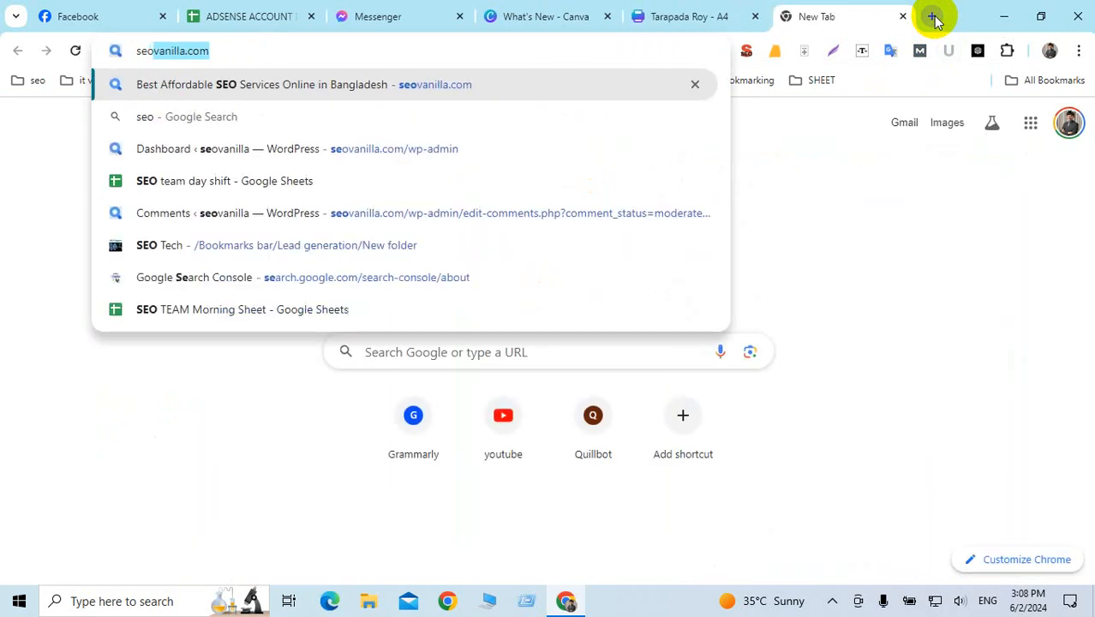
type("seo")
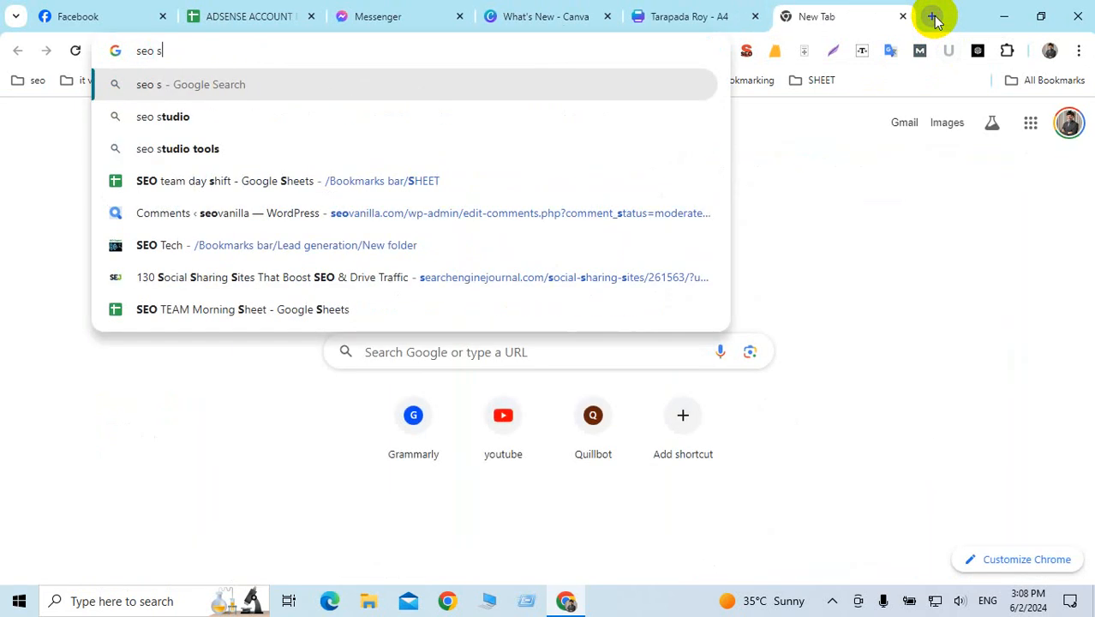
key("BackSpace")
key("BackSpace")
type("e")
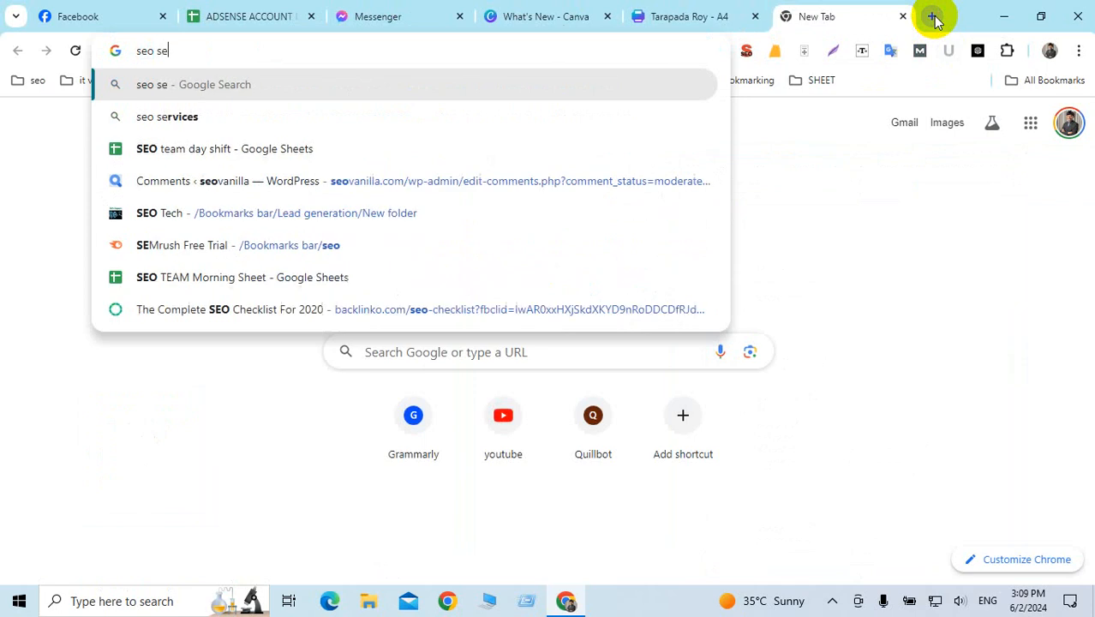
type("xper")
key("Return")
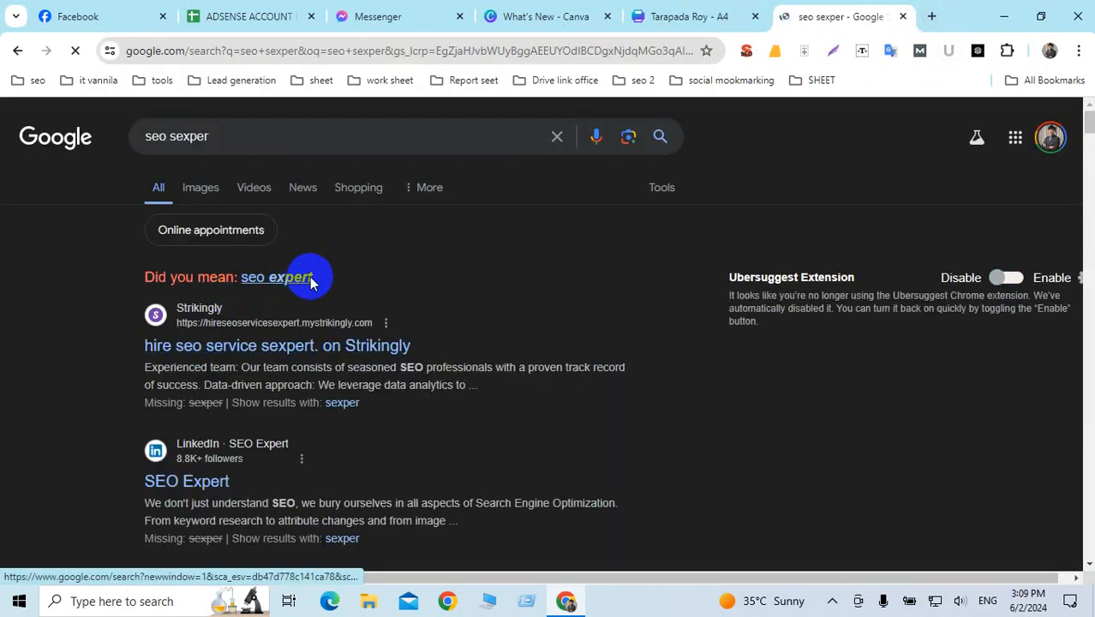
left_click(307, 277)
Step: Copy the address from the business profile card and return to the Canva CV
scroll(406, 288, "down", 3)
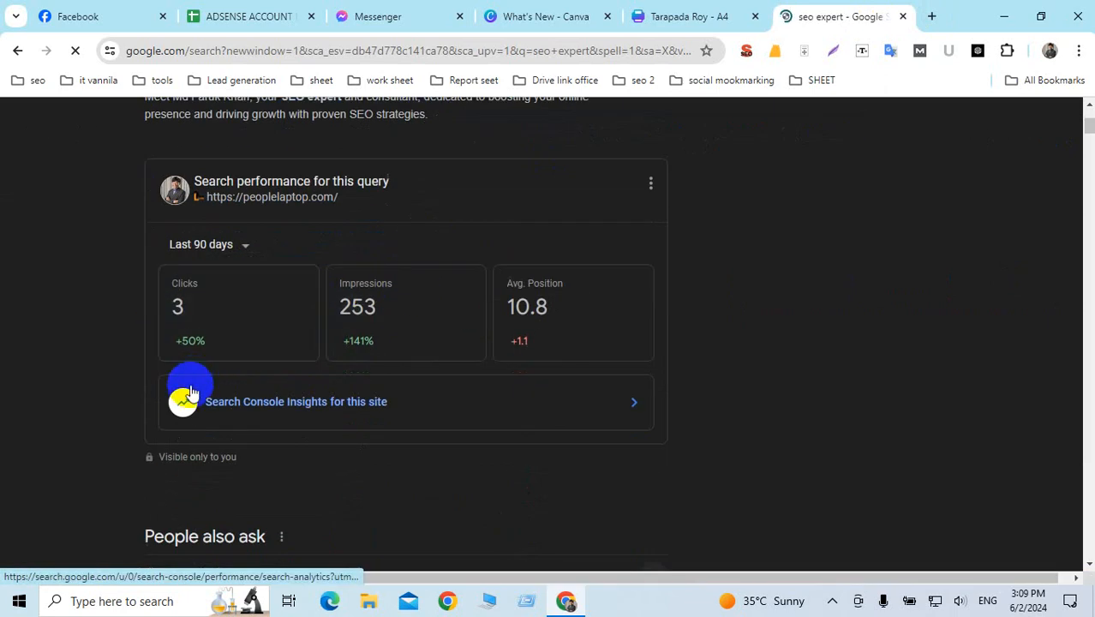
scroll(391, 406, "down", 2)
scroll(391, 411, "up", 2)
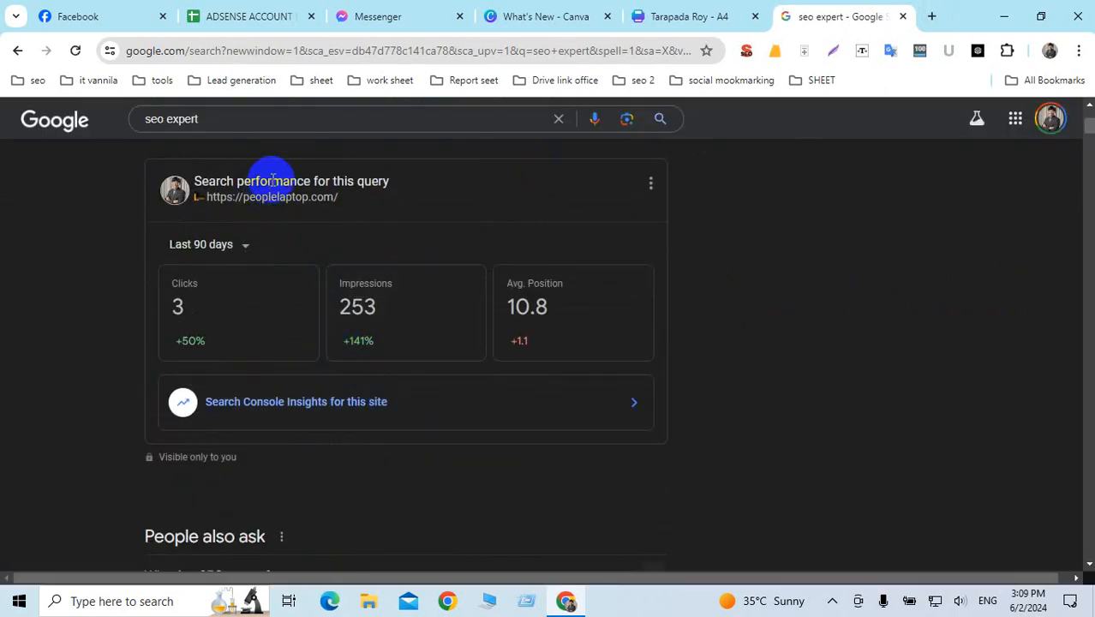
scroll(289, 292, "down", 4)
scroll(289, 293, "down", 3)
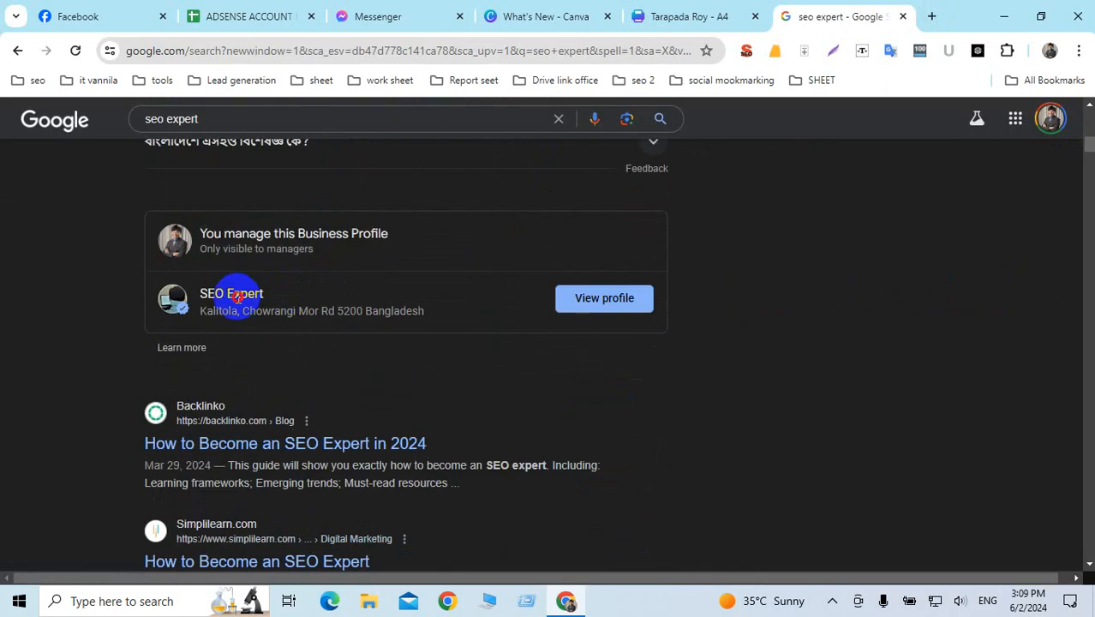
left_click_drag(201, 318, 454, 322)
key("ctrl+c")
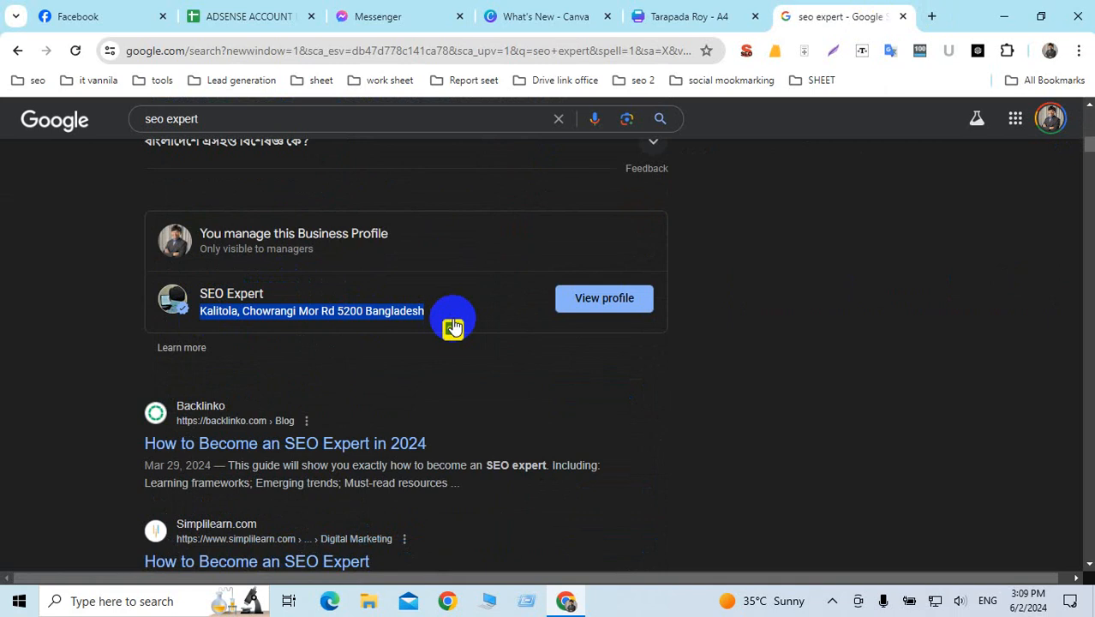
left_click(673, 16)
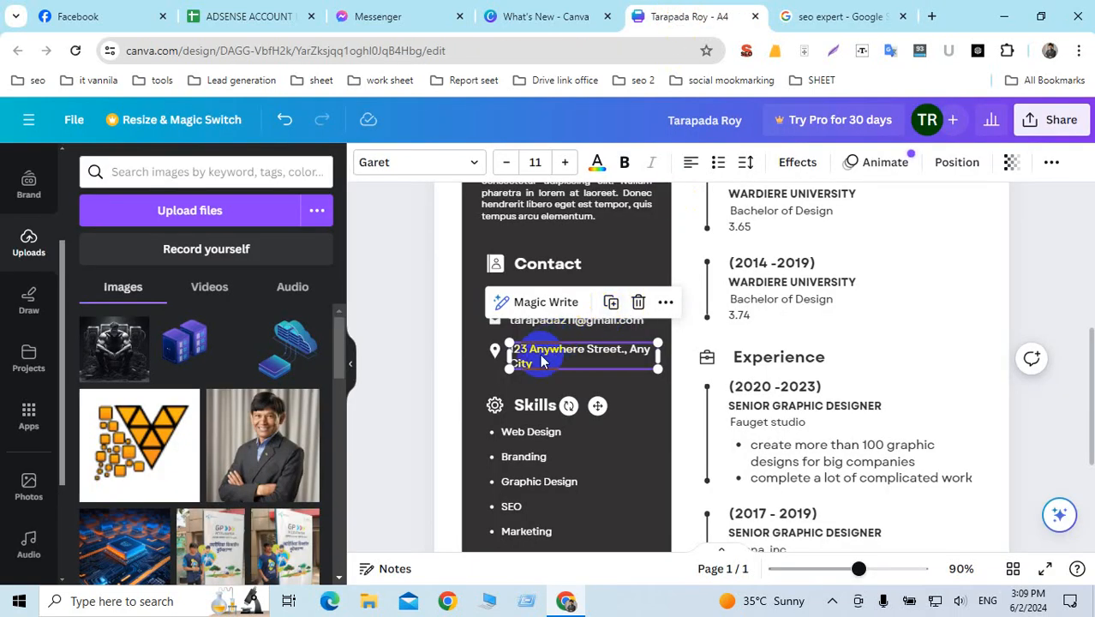
Step: Paste the copied business address over the placeholder contact address
key("ctrl+a")
key("ctrl+v")
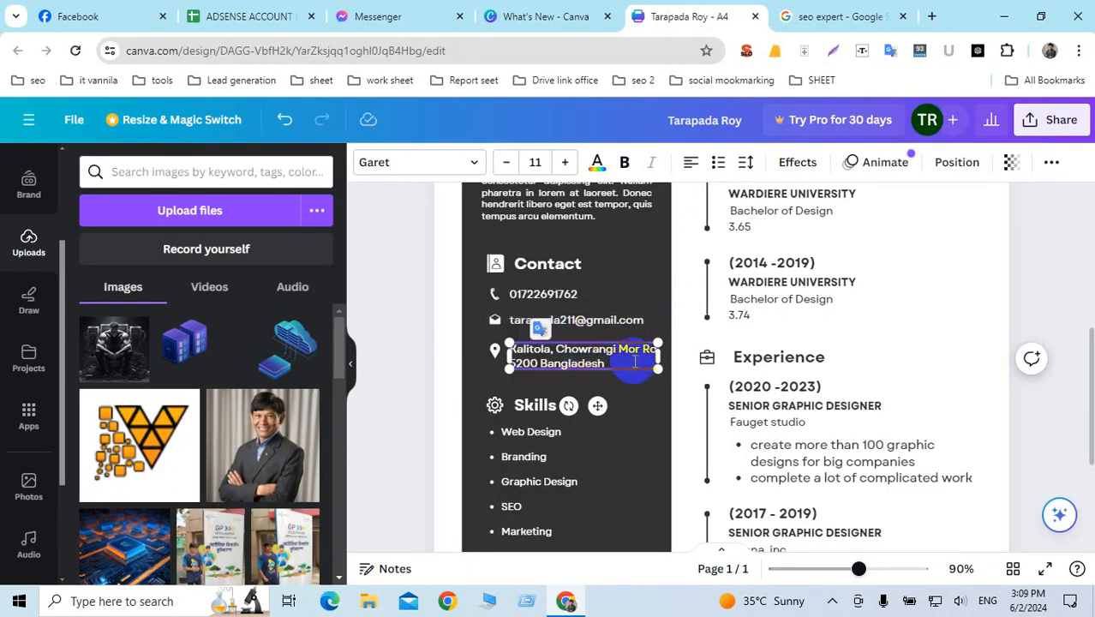
left_click(489, 375)
Step: Change the Web Design and Branding skills to 'keyword research' and 'content writing'
double_click(538, 403)
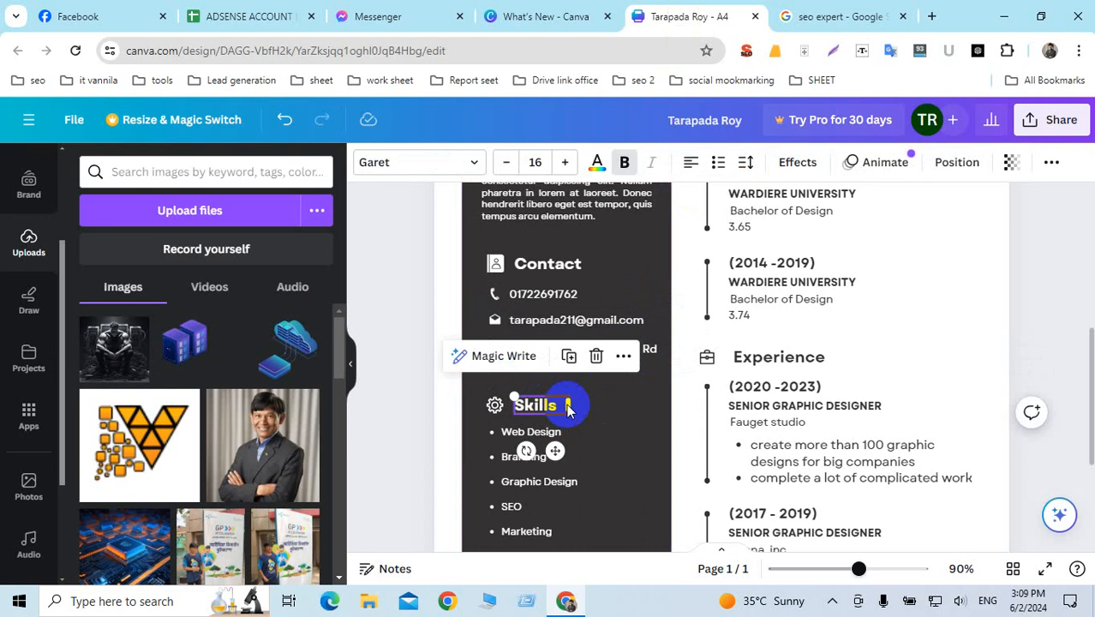
scroll(583, 401, "down", 2)
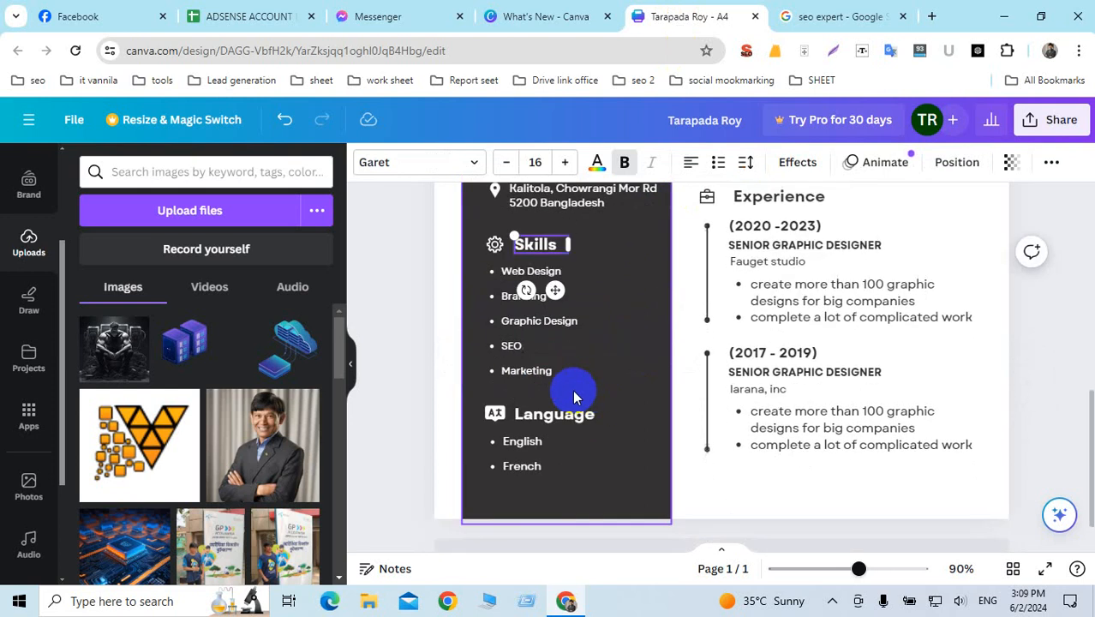
left_click(549, 276)
double_click(548, 273)
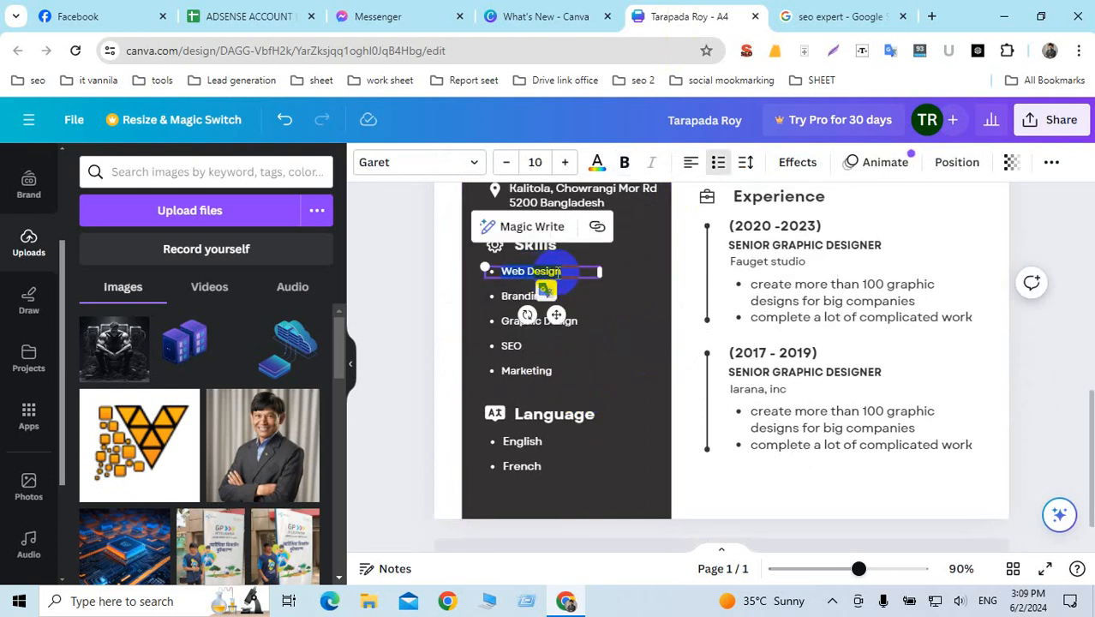
type("keyword research")
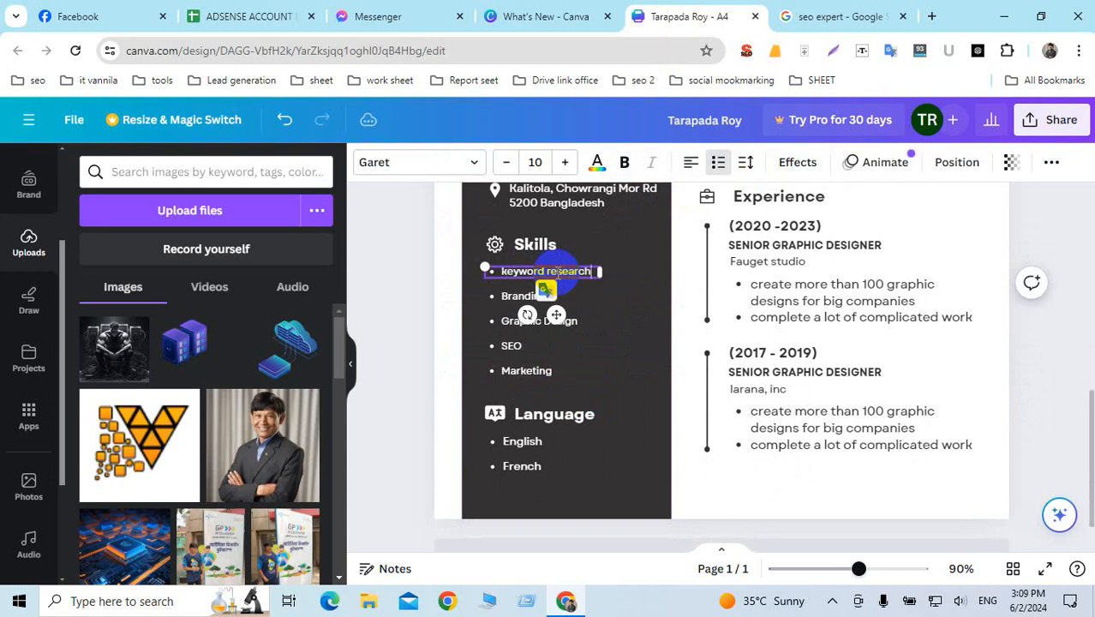
left_click(514, 297)
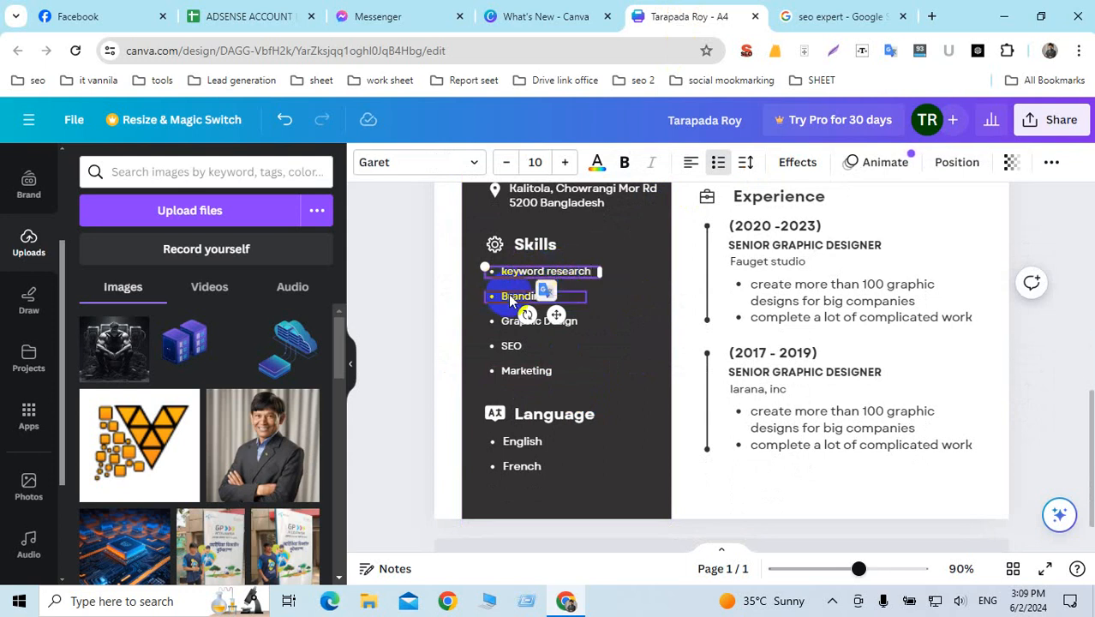
double_click(514, 298)
left_click_drag(514, 296, 579, 296)
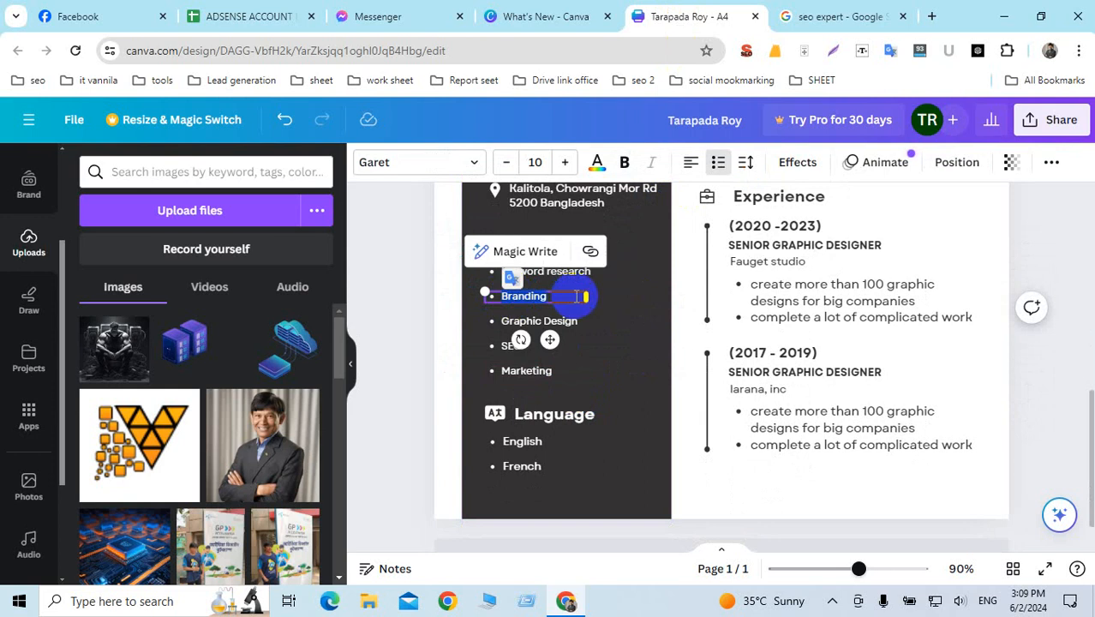
type("content writ")
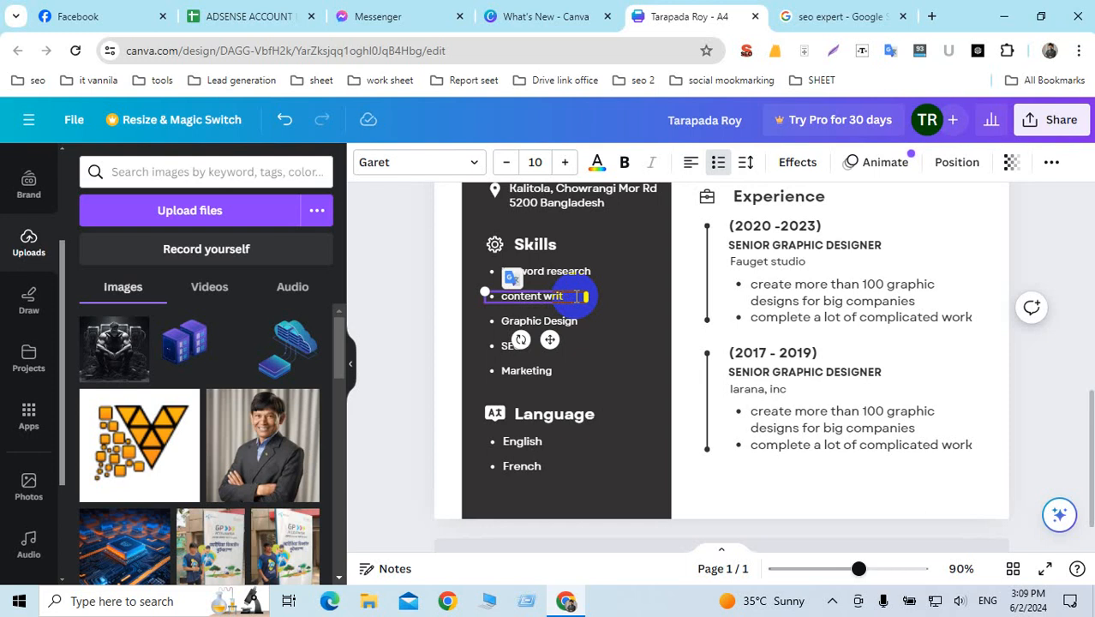
Step: Change Graphic Design to 'google adsense approval' and clear the SEO skill line
double_click(528, 322)
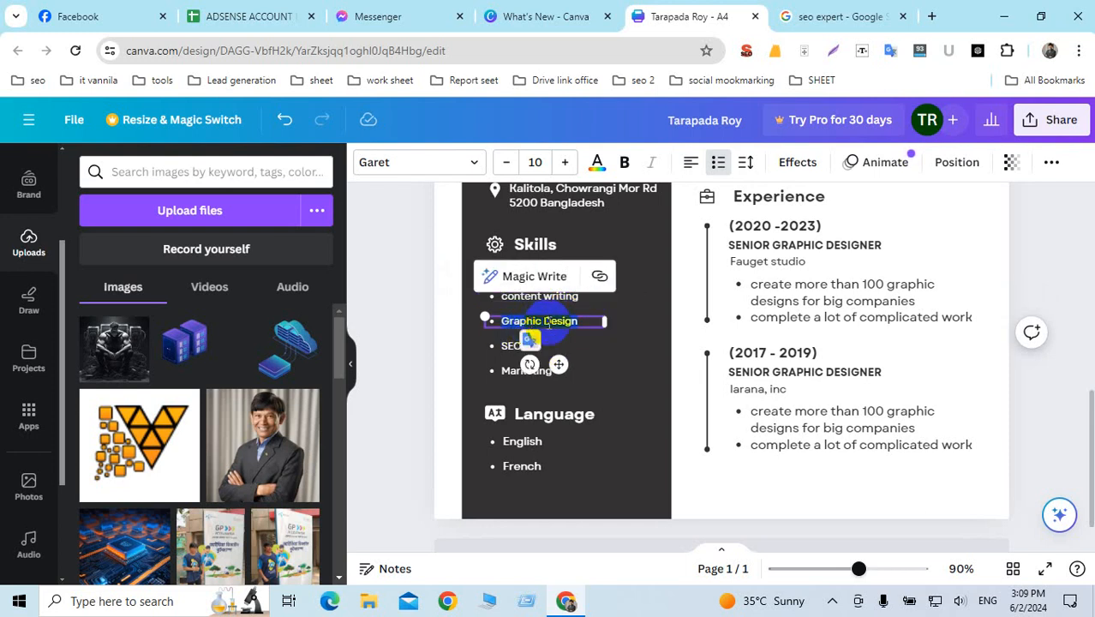
type("google adsense ap")
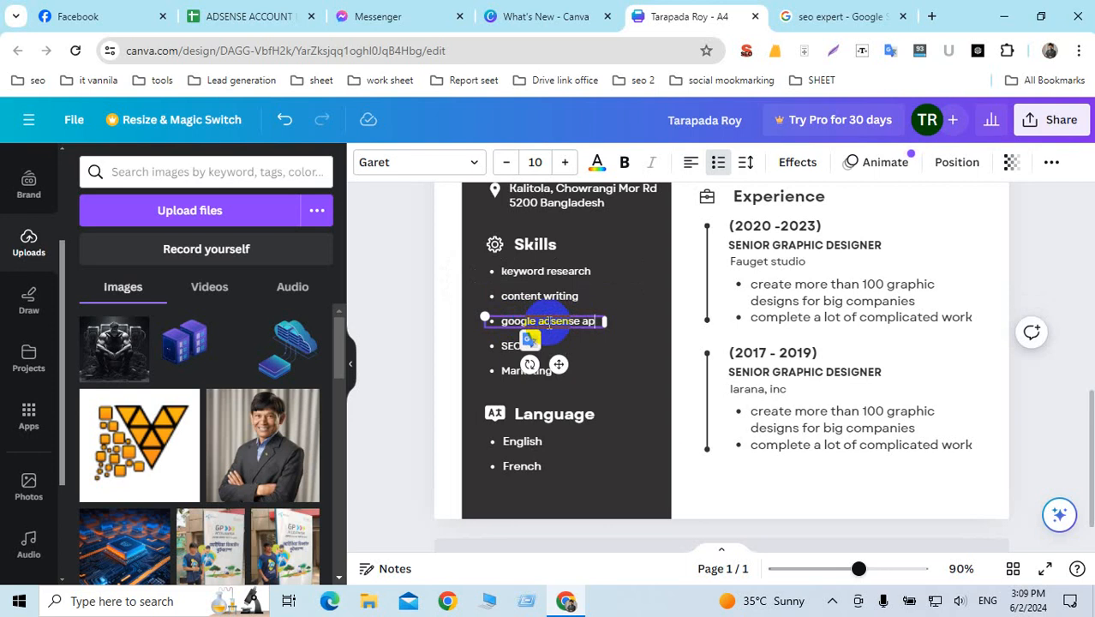
type("pr")
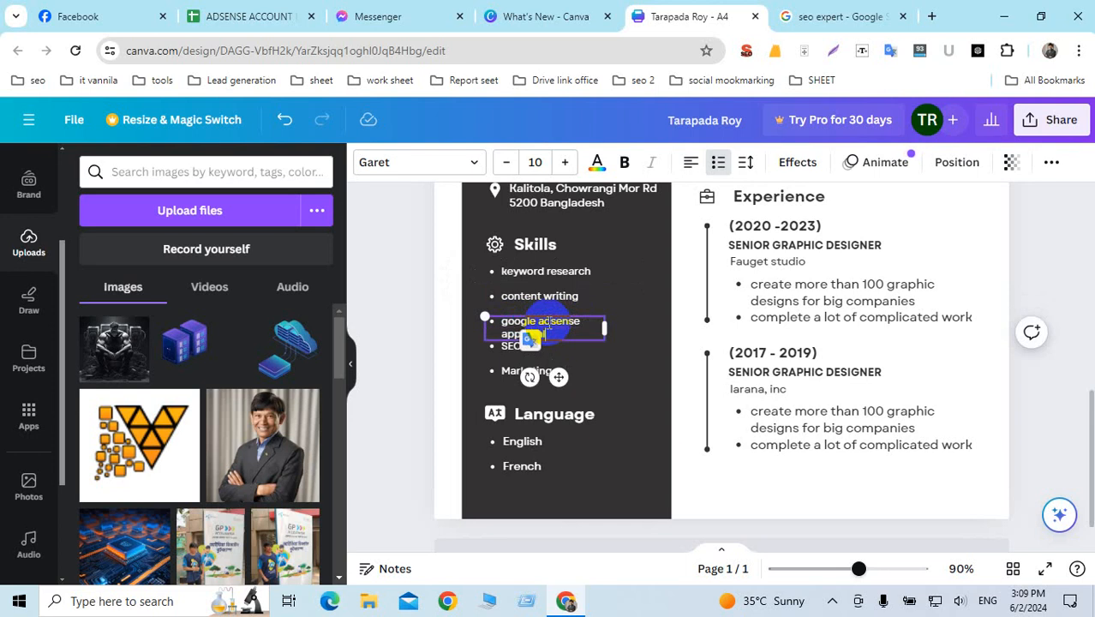
double_click(512, 348)
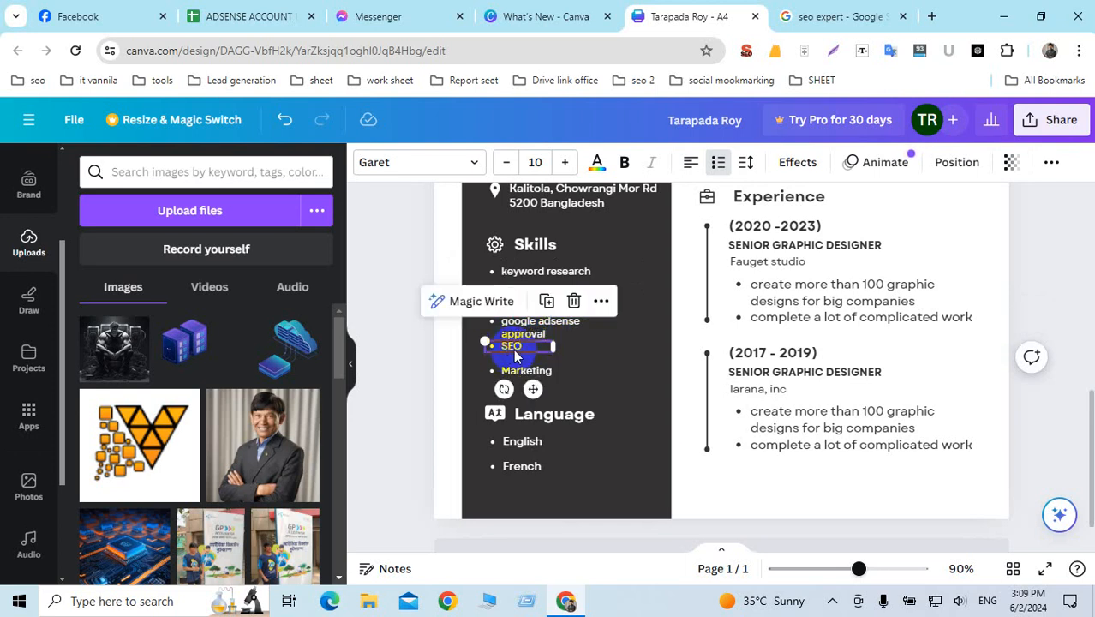
double_click(514, 351)
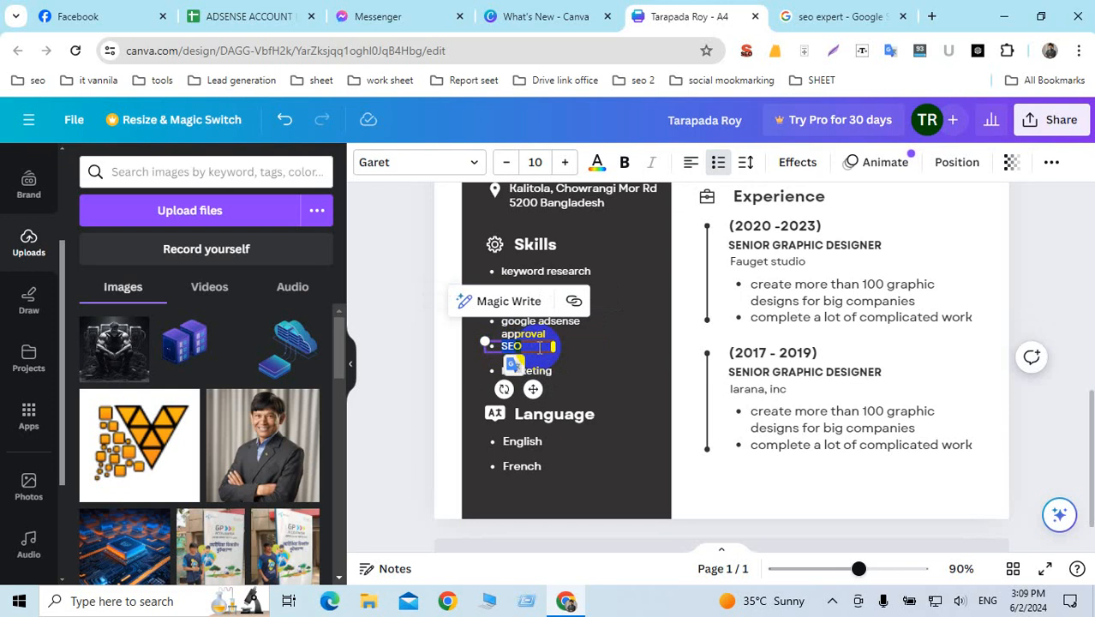
type("CON")
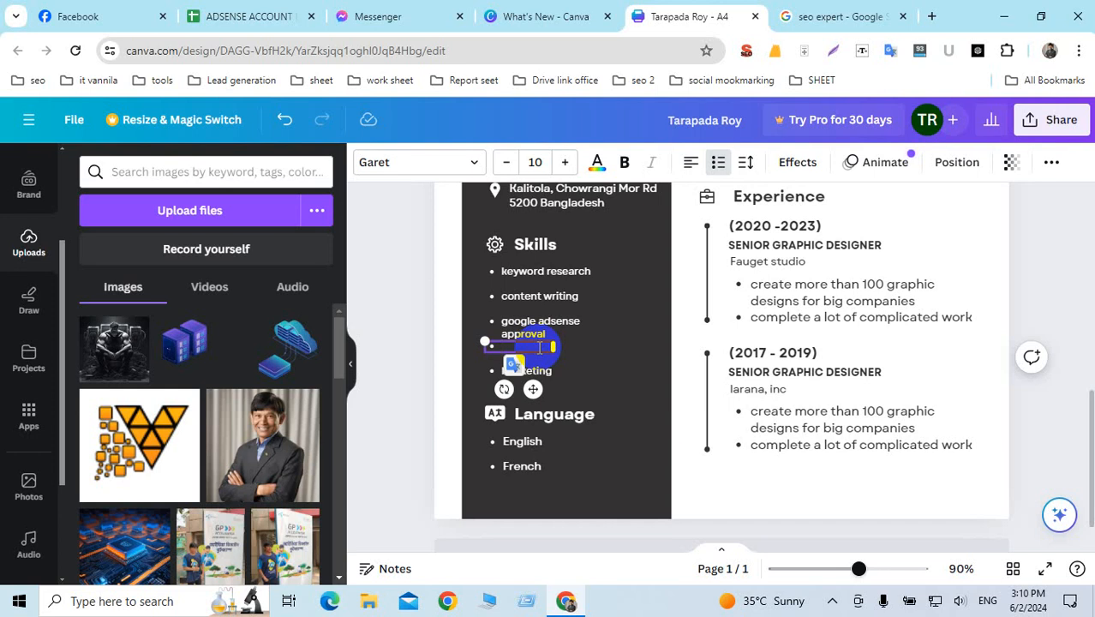
Step: Remove the empty skill bullet and move Marketing up under google adsense approval
key("BackSpace")
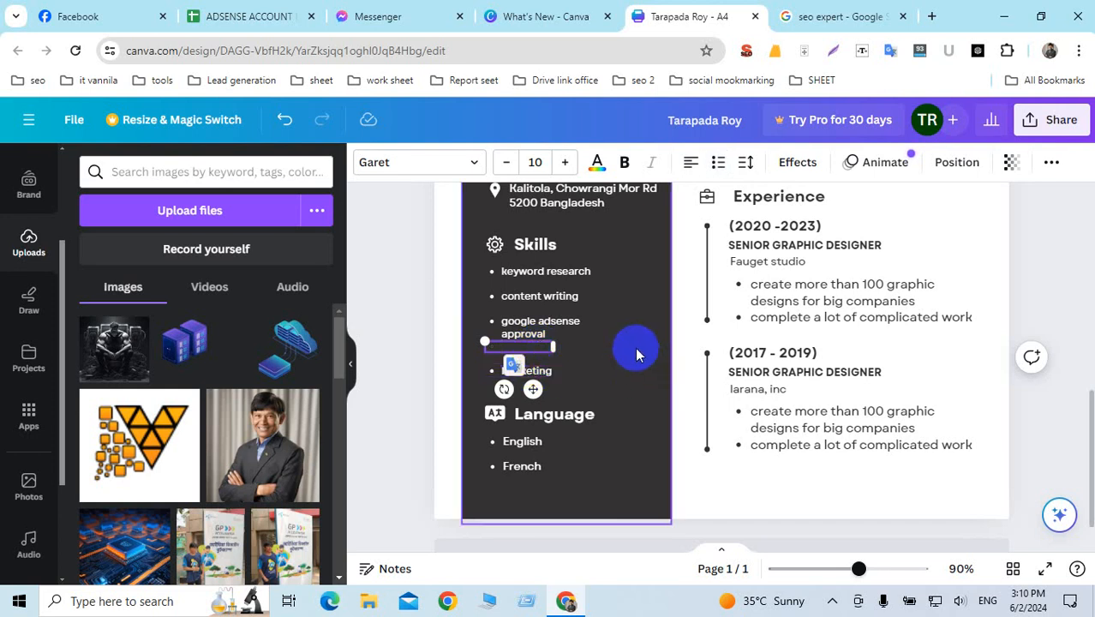
left_click(636, 355)
scroll(511, 357, "up", 1)
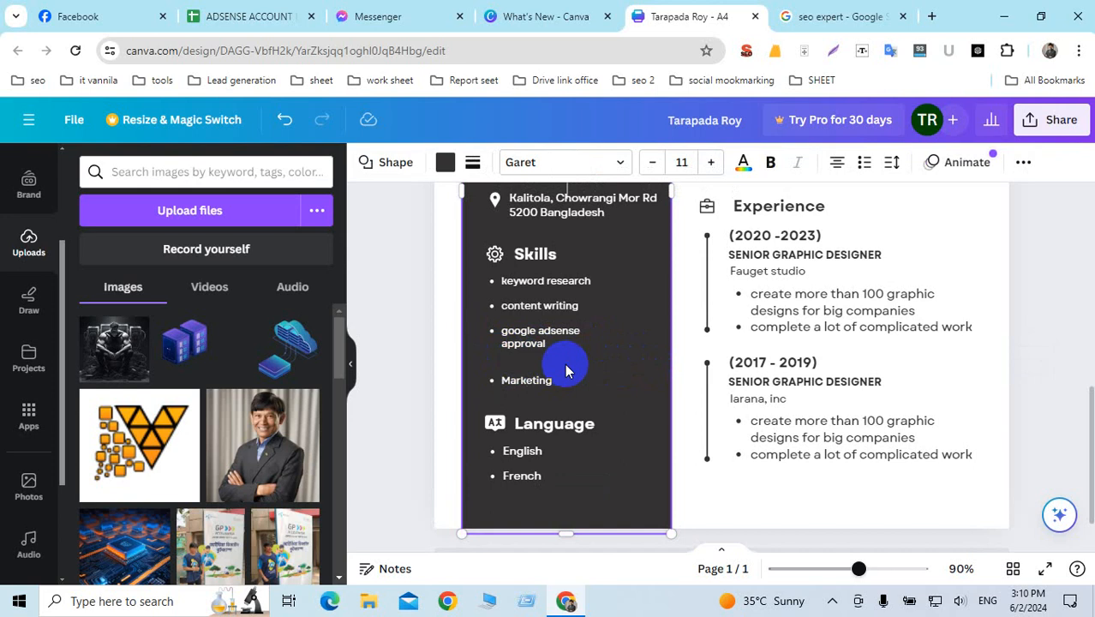
left_click(510, 376)
left_click_drag(511, 377, 513, 365)
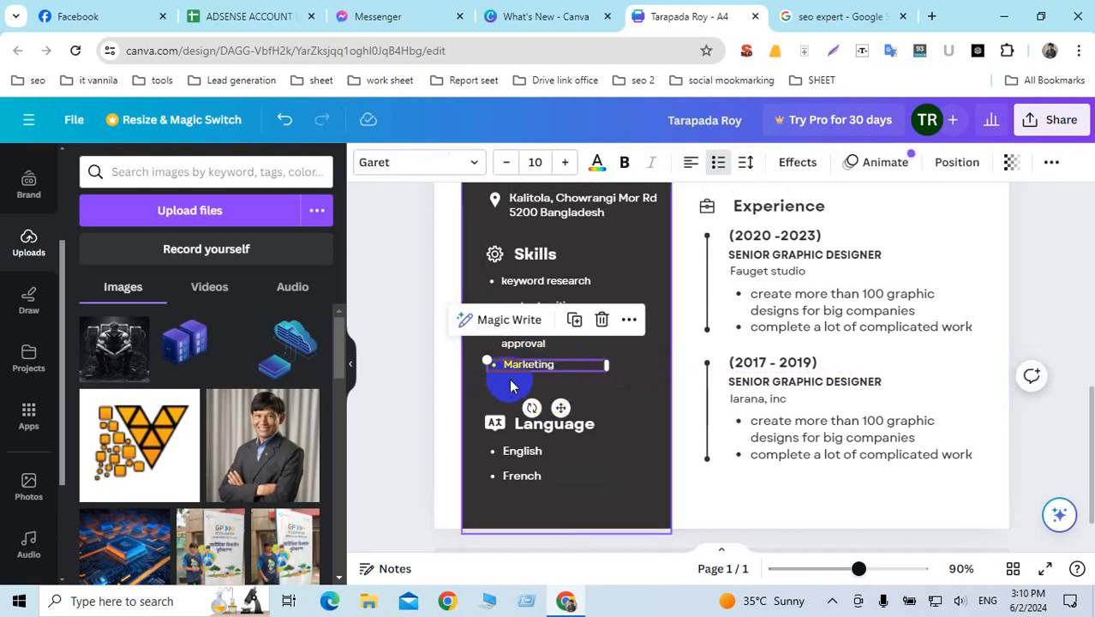
Step: Replace French with Bangali in the Language list
scroll(511, 385, "down", 1)
left_click(561, 383)
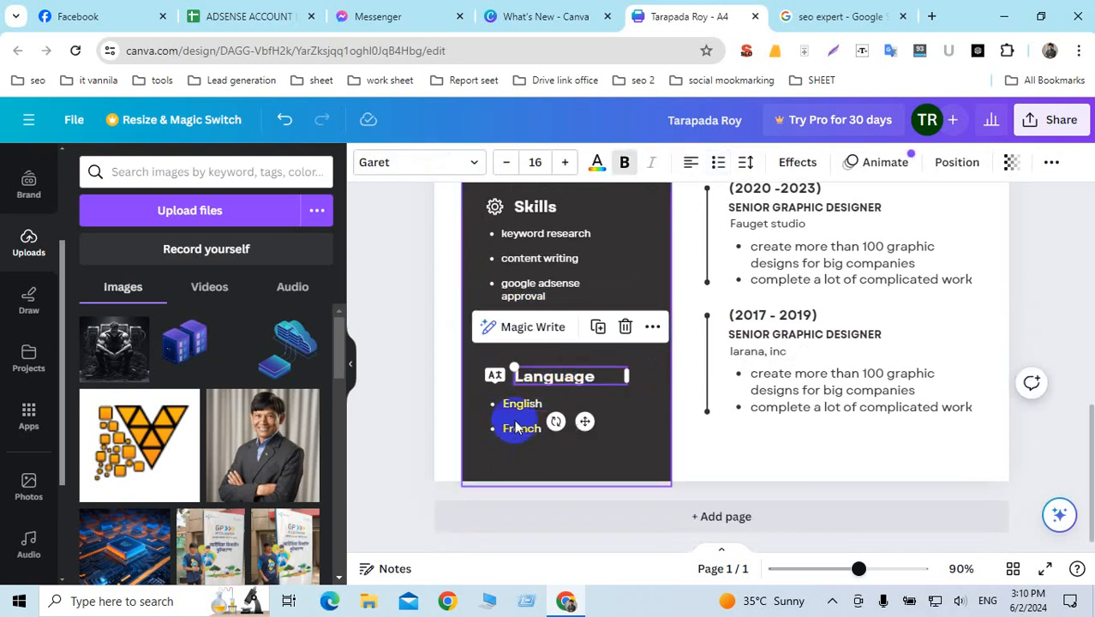
left_click(514, 427)
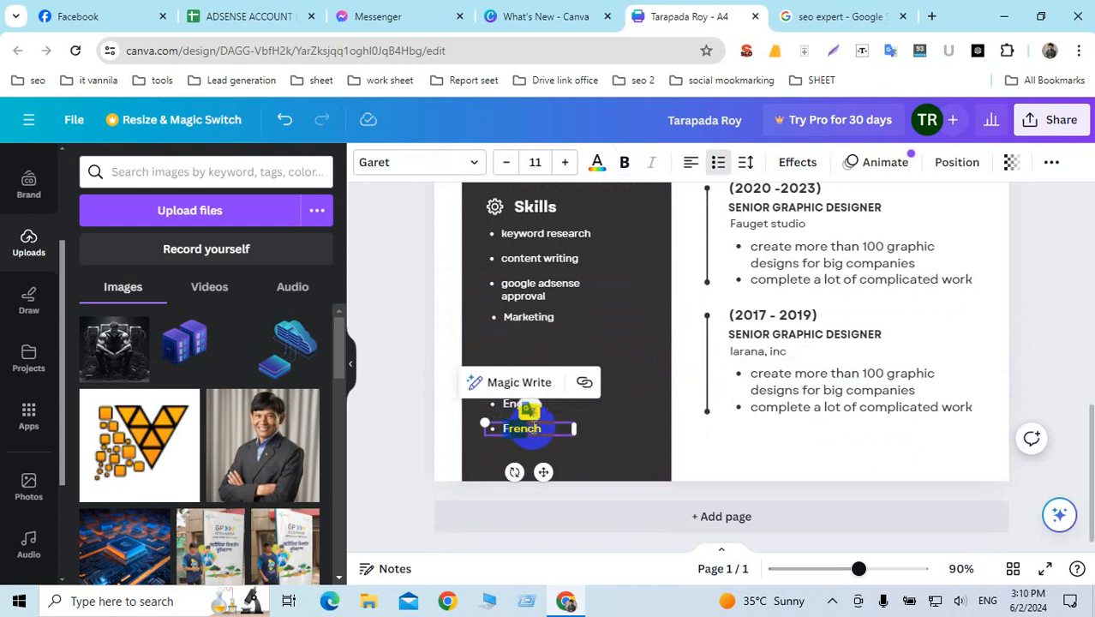
left_click_drag(529, 425, 571, 428)
key("BackSpace")
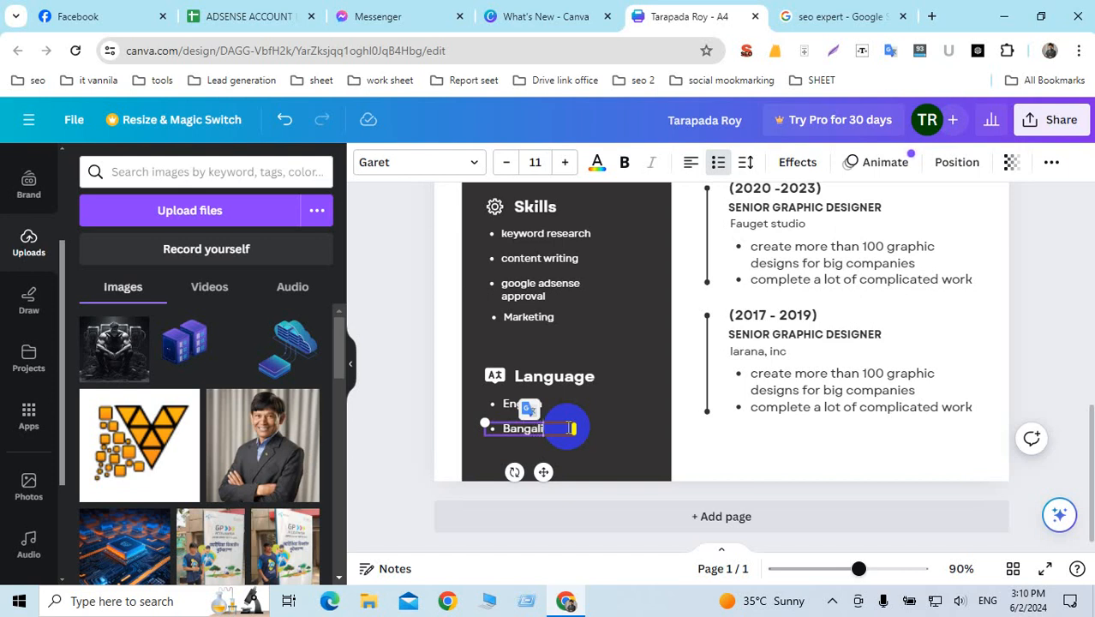
left_click(883, 374)
scroll(818, 380, "up", 2)
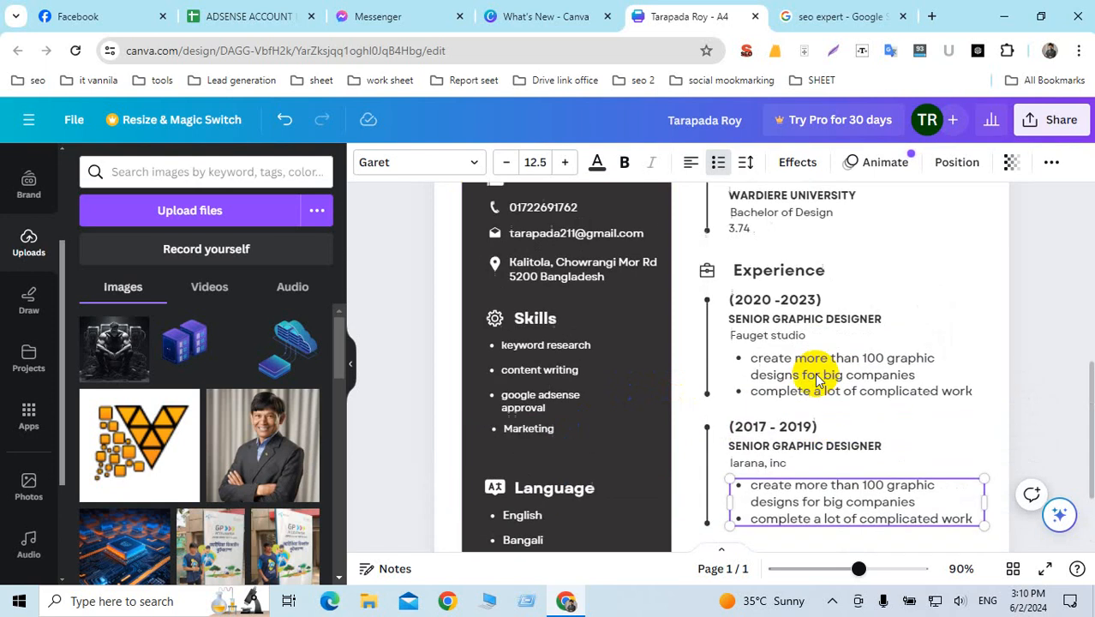
scroll(818, 380, "up", 5)
scroll(818, 377, "down", 2)
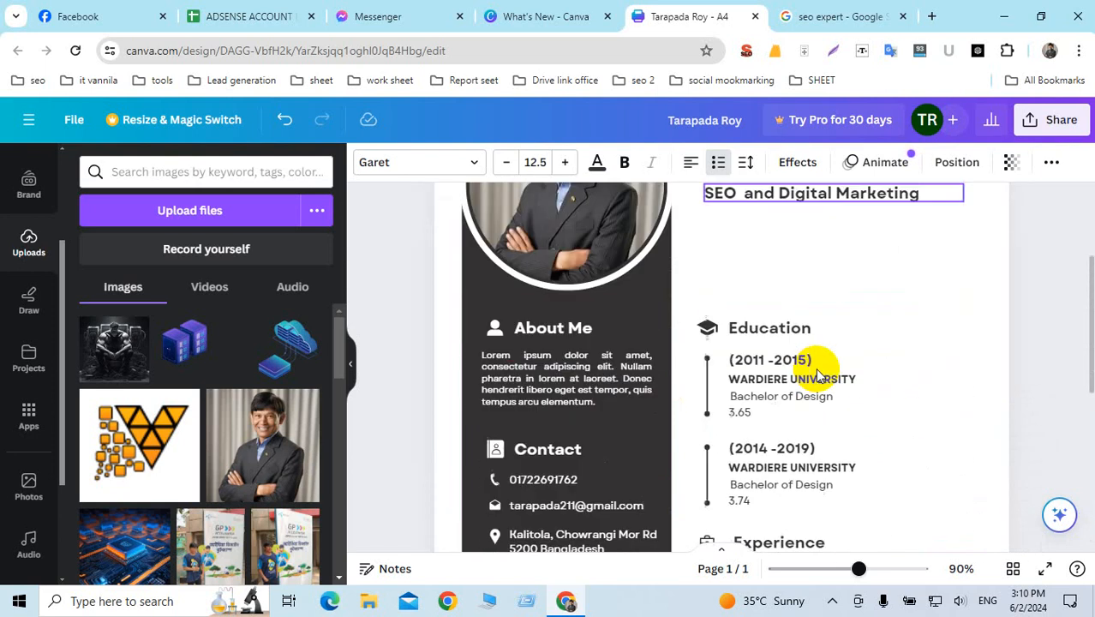
scroll(818, 374, "down", 5)
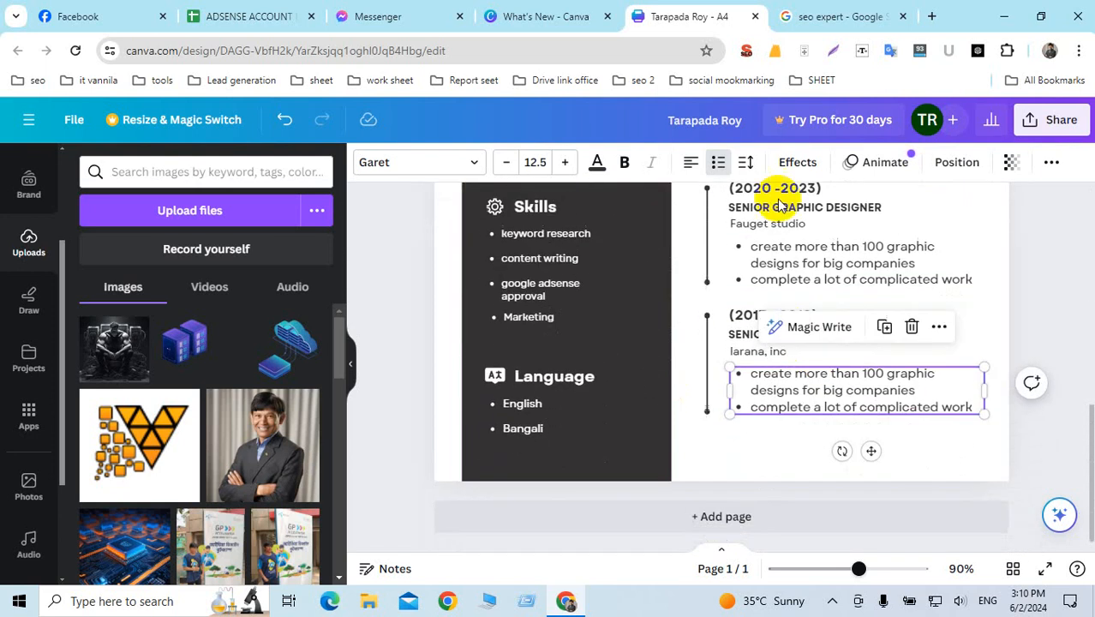
left_click(1044, 314)
scroll(945, 306, "up", 5)
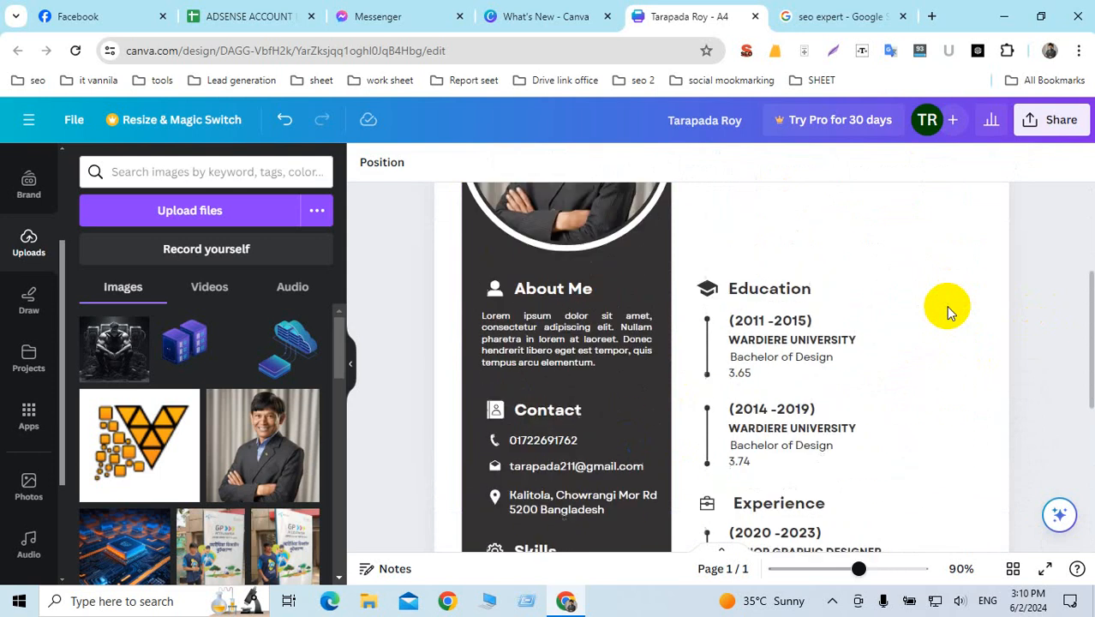
scroll(946, 313, "up", 1)
scroll(947, 313, "down", 1)
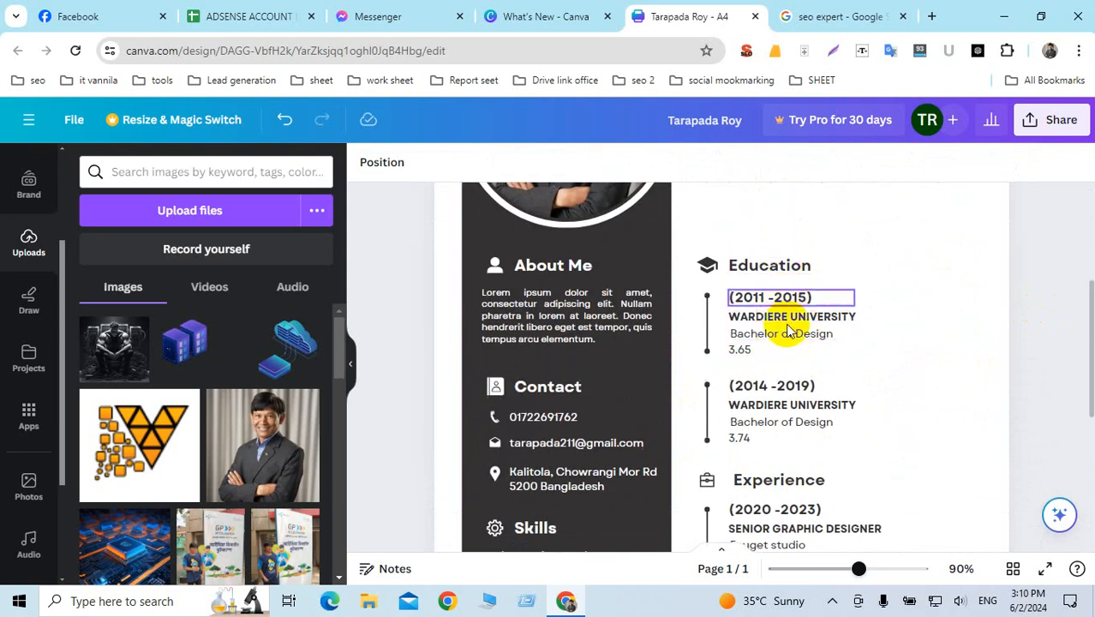
scroll(790, 340, "down", 1)
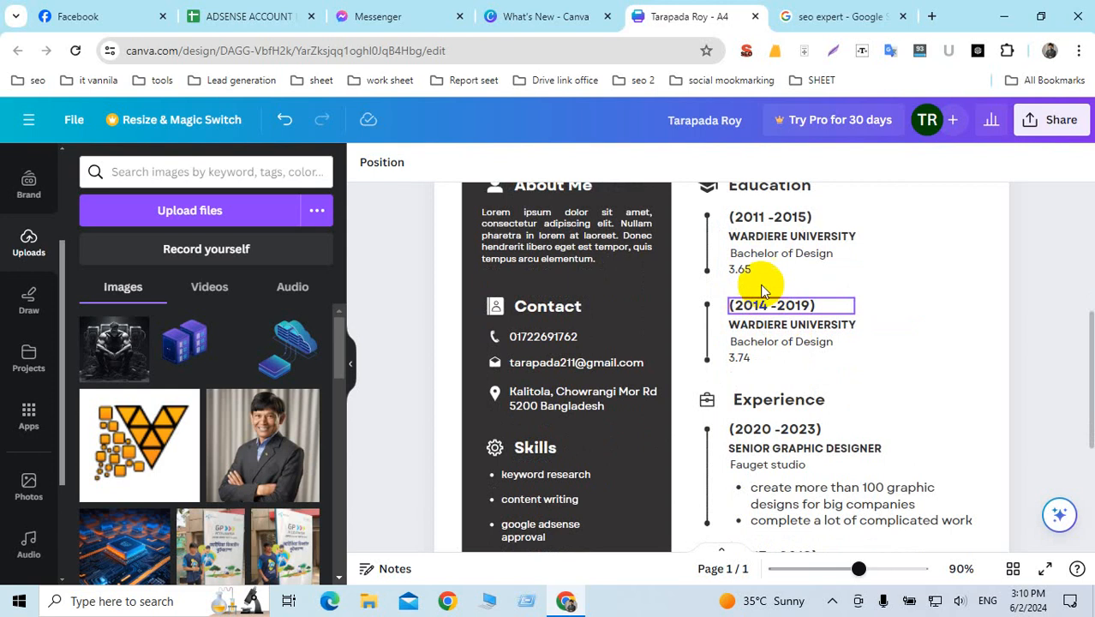
left_click(757, 276)
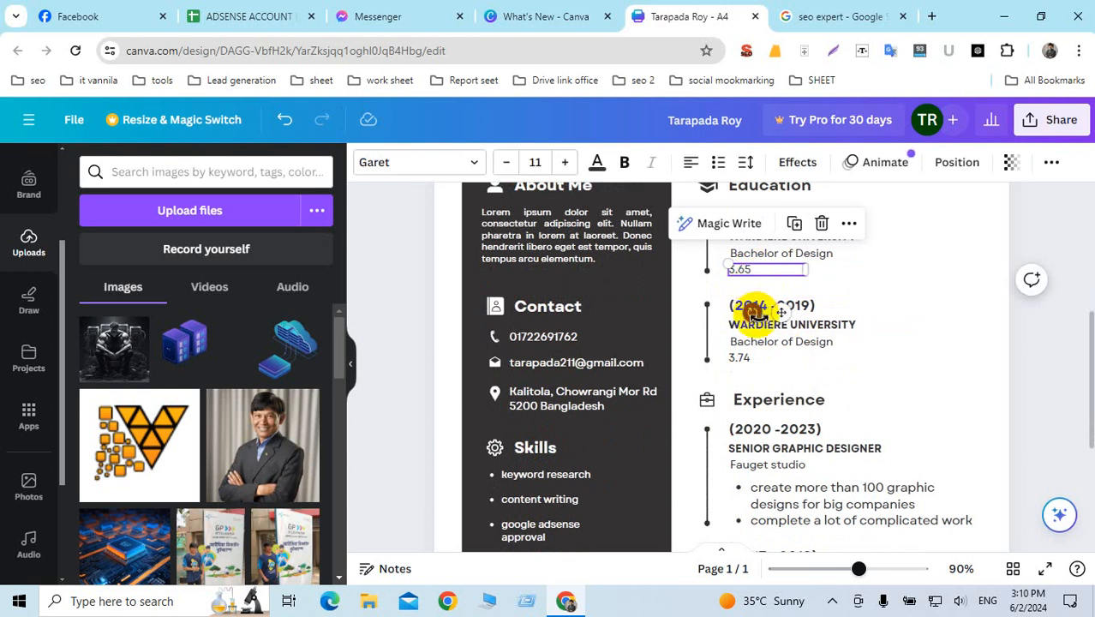
scroll(818, 279, "down", 1)
scroll(818, 278, "down", 2)
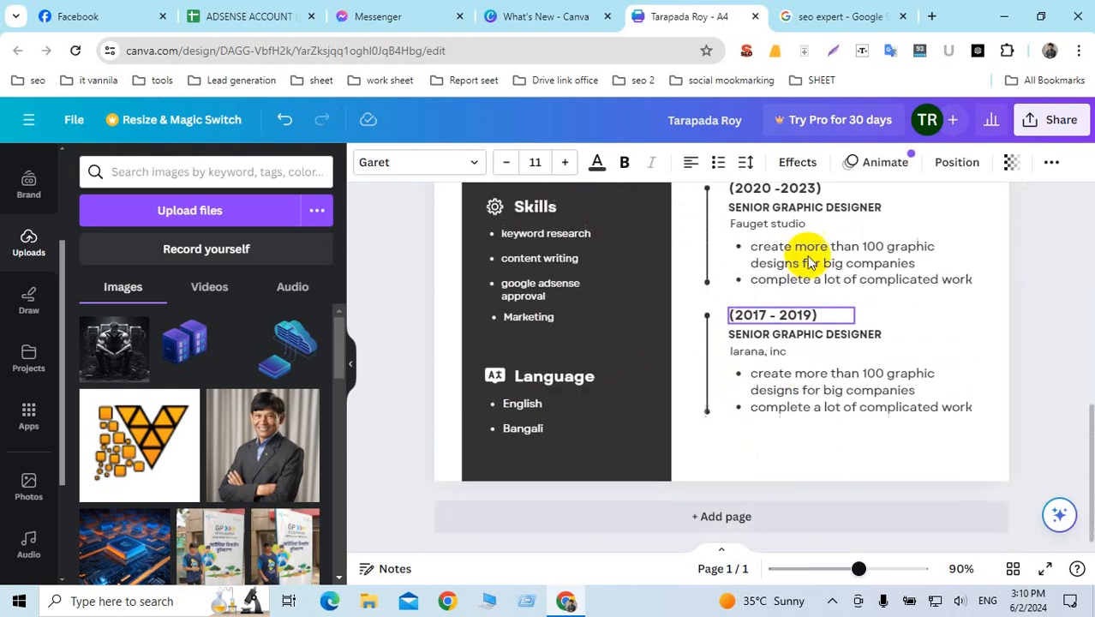
scroll(861, 375, "up", 6)
scroll(857, 343, "up", 1)
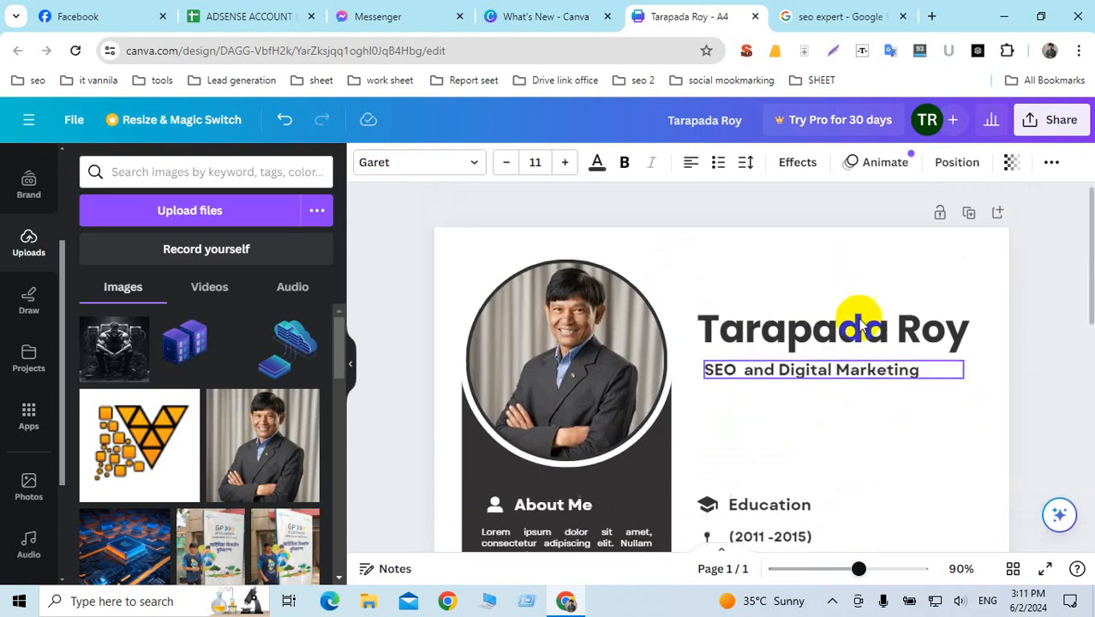
Step: Download the resume as a PDF Standard file and save it to the Desktop
left_click(1051, 122)
scroll(924, 391, "down", 2)
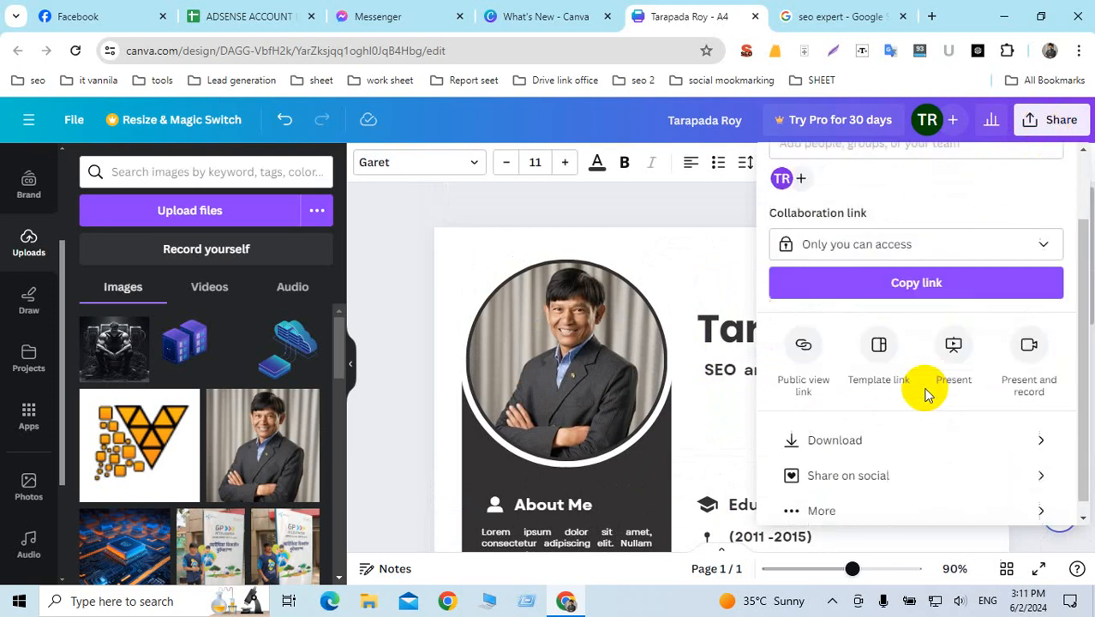
left_click(822, 430)
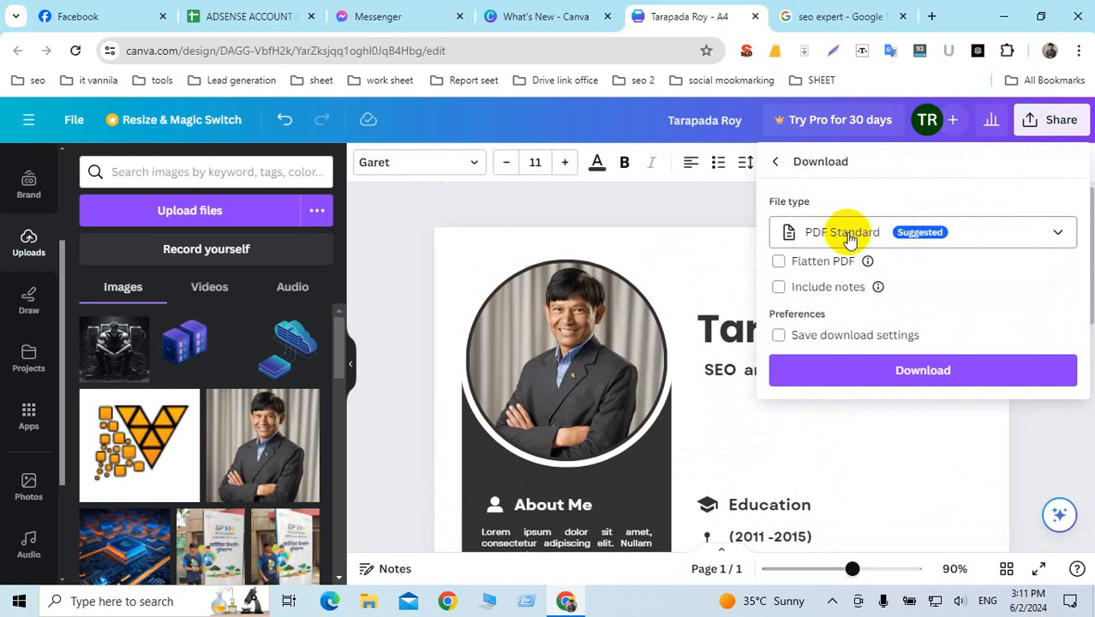
left_click(922, 370)
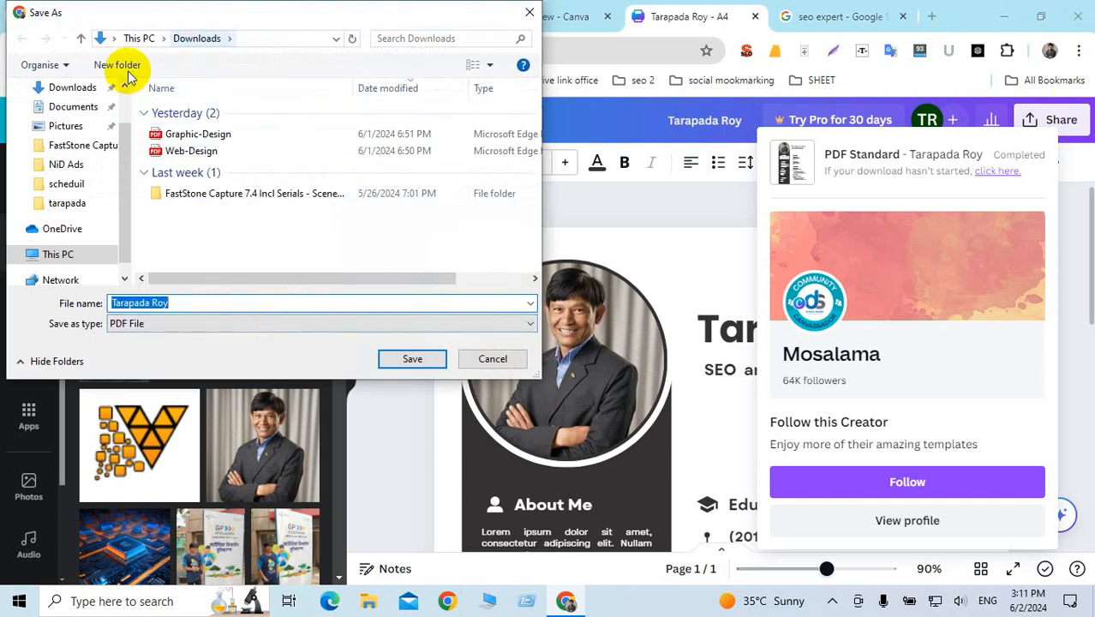
scroll(54, 150, "up", 1)
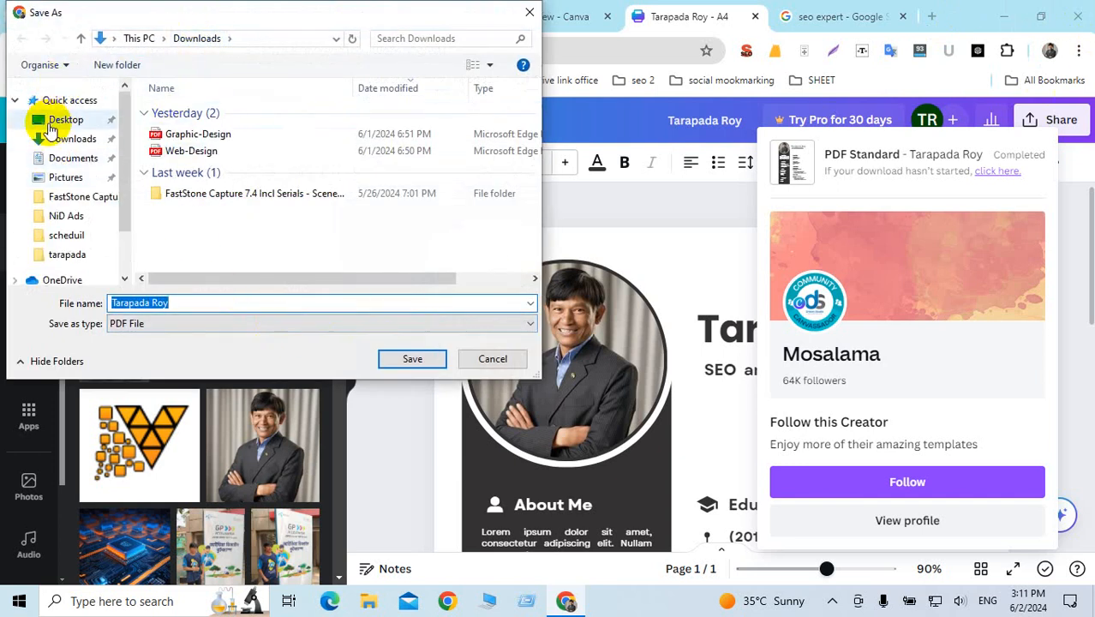
left_click(54, 122)
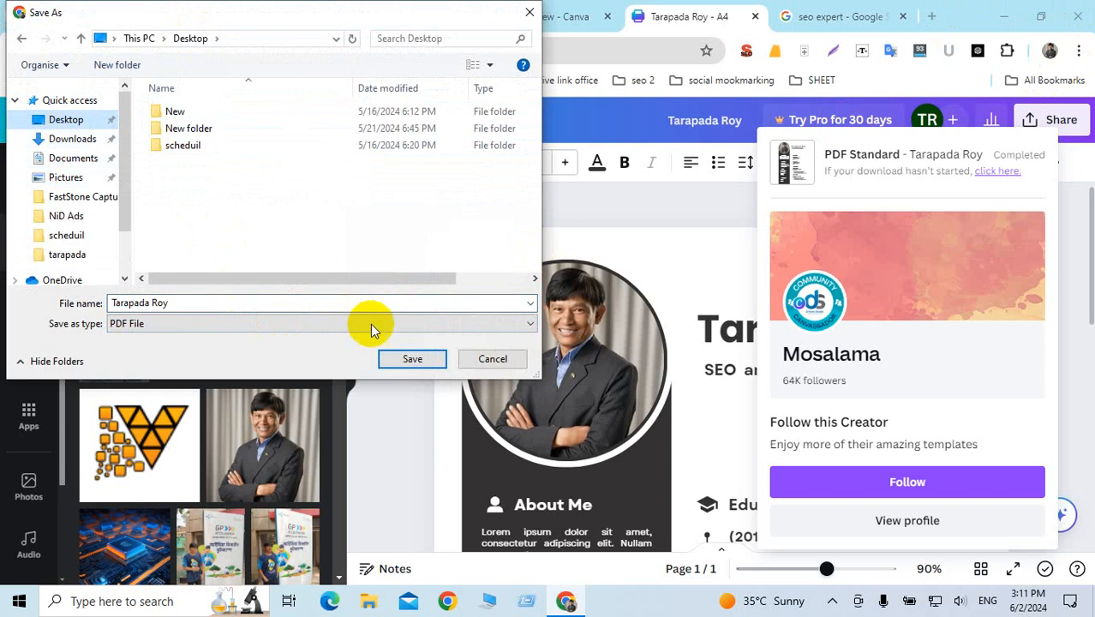
left_click(403, 356)
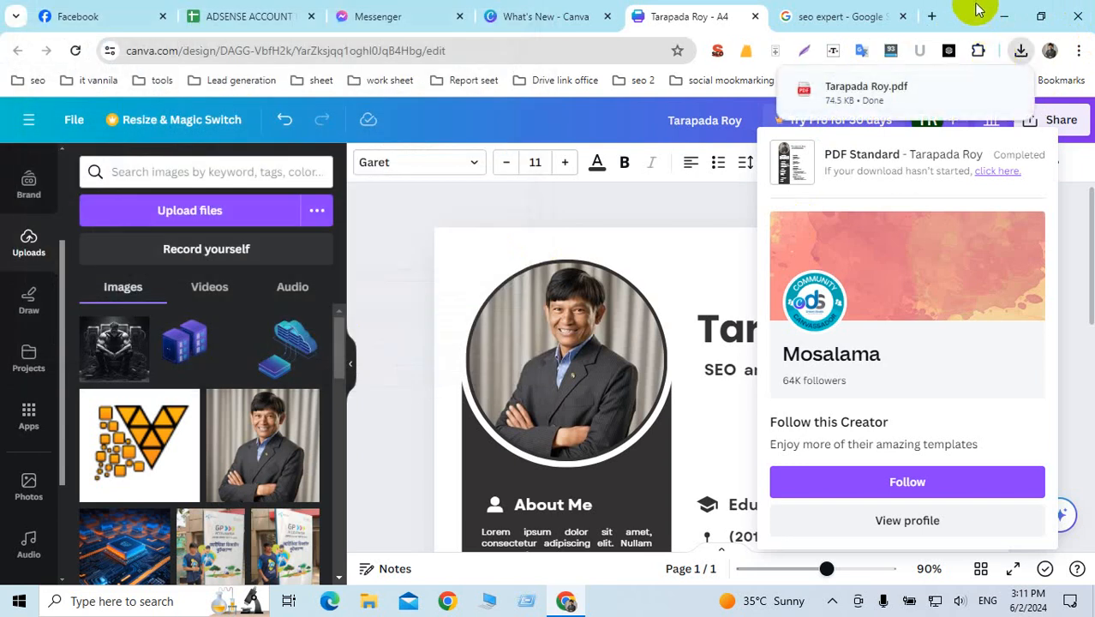
Step: Open the saved resume PDF from the desktop in Edge, scroll through it, then close it
left_click(1008, 23)
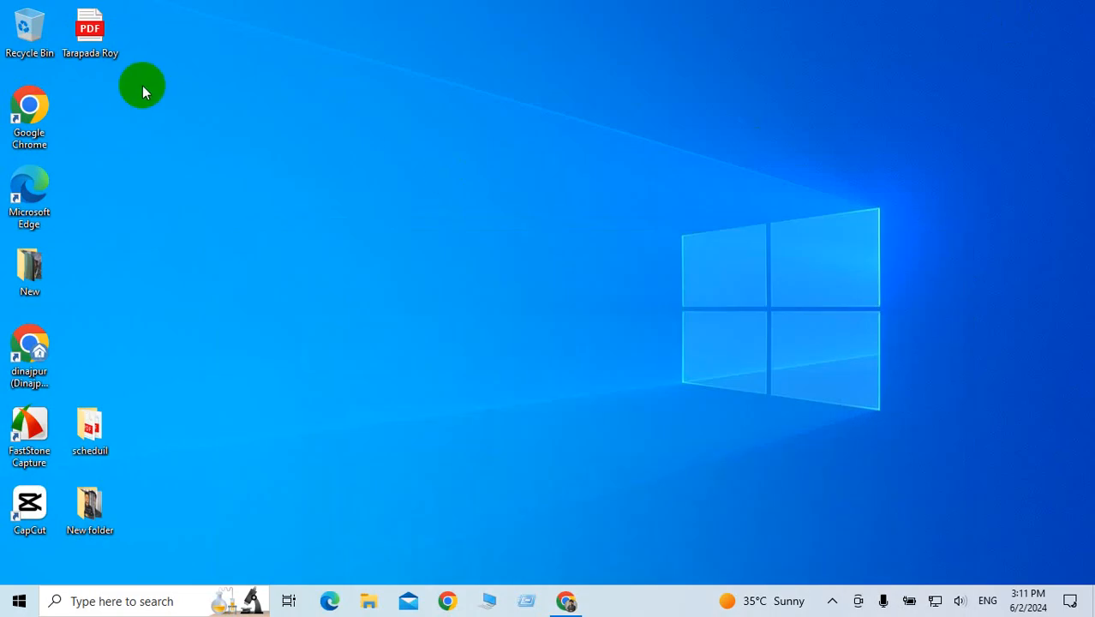
left_click_drag(99, 34, 396, 39)
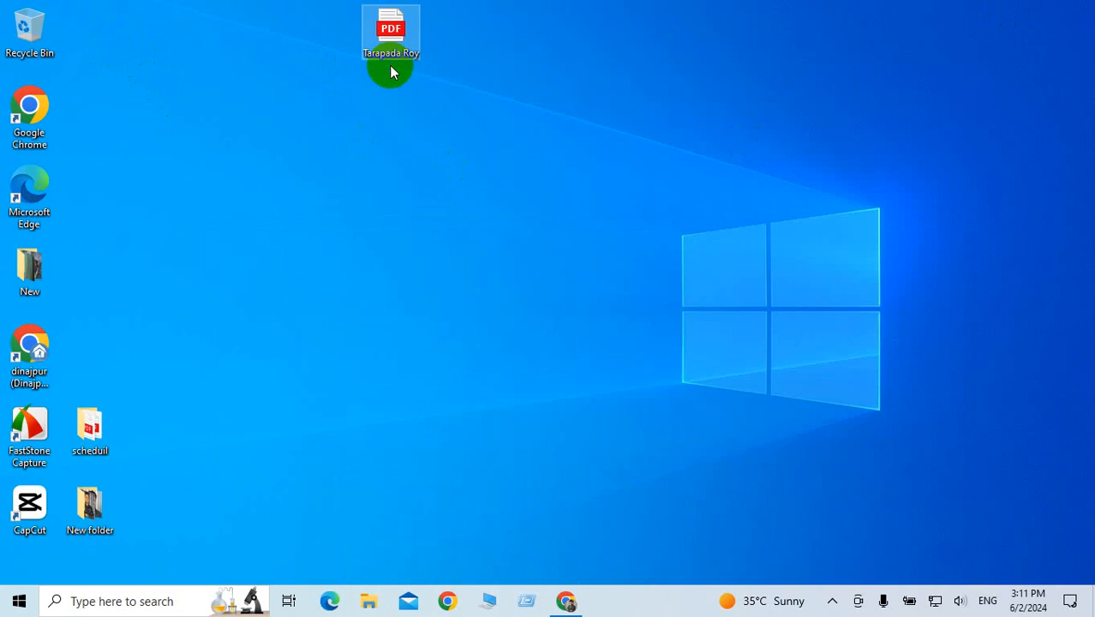
double_click(394, 39)
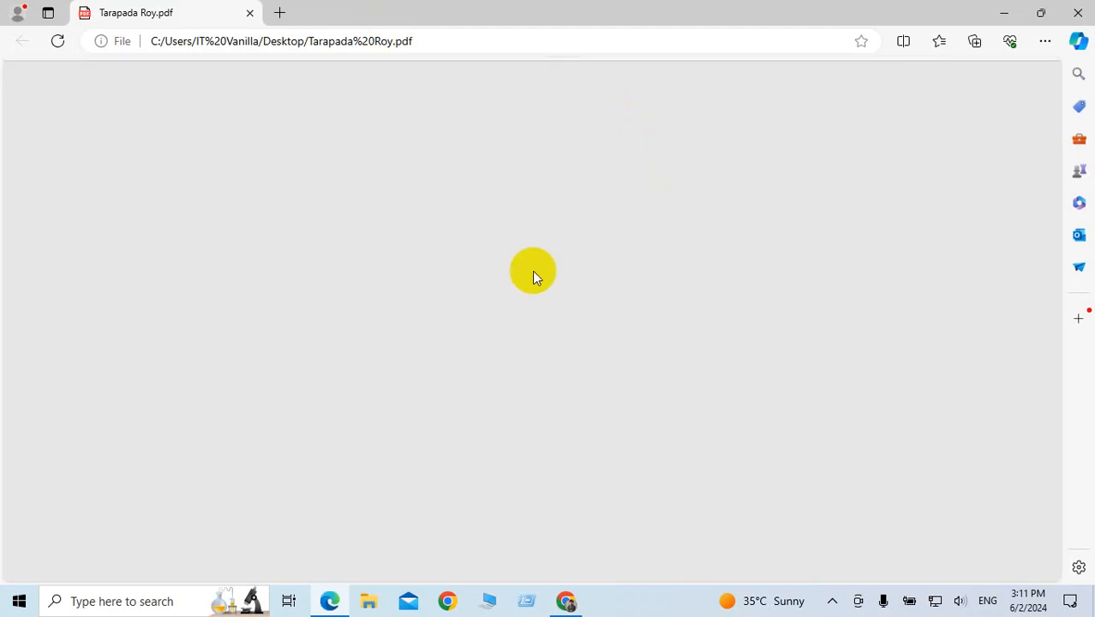
scroll(531, 275, "down", 1)
scroll(539, 278, "down", 4)
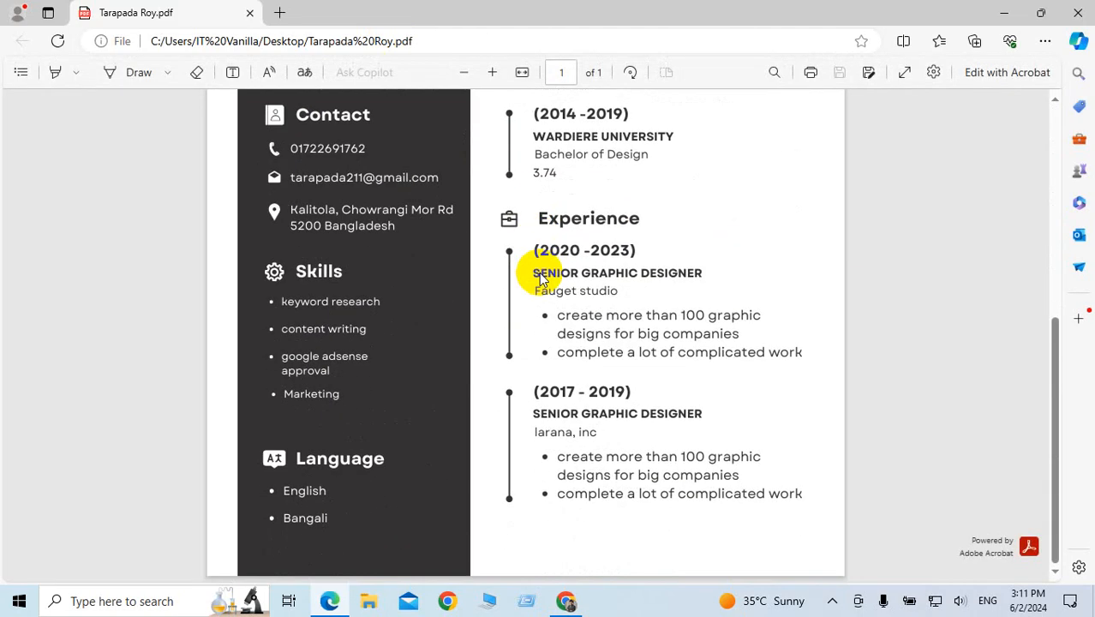
scroll(539, 273, "up", 5)
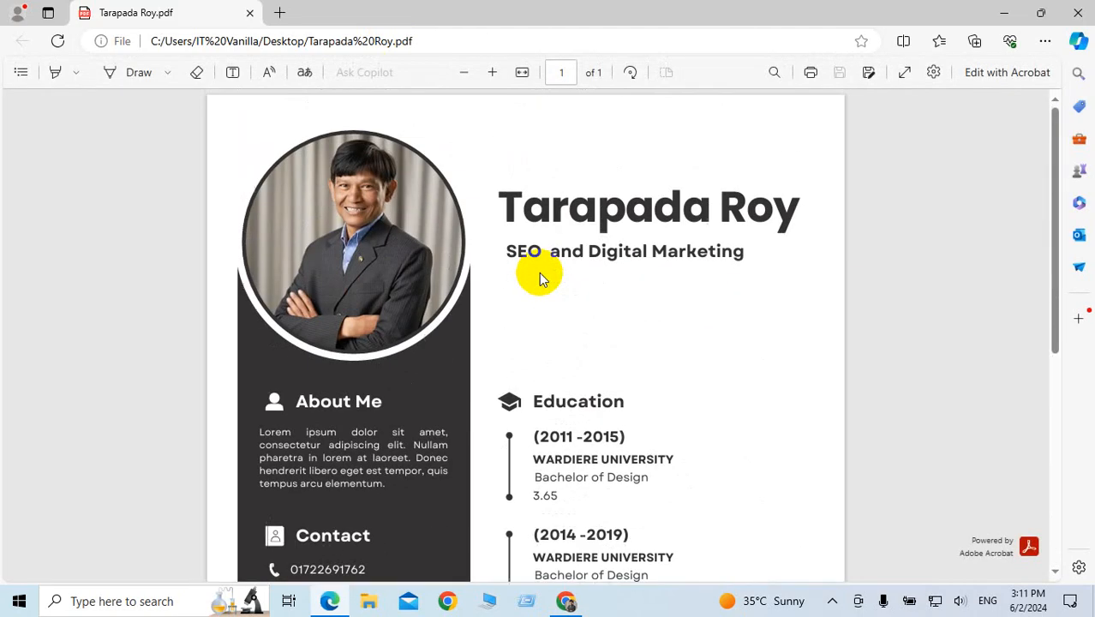
left_click(1073, 15)
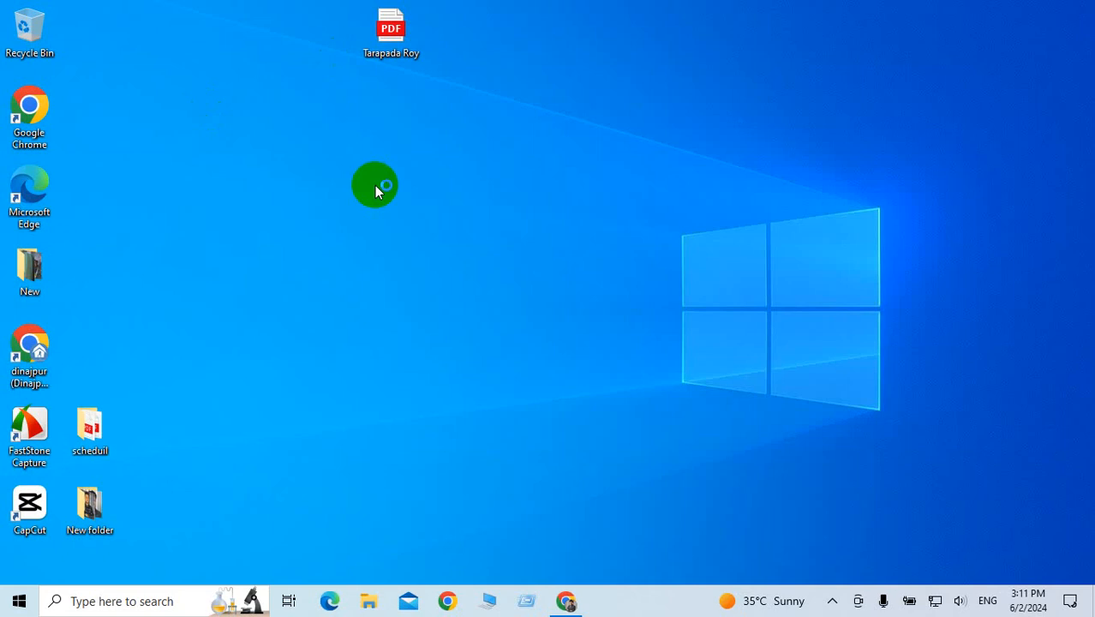
Step: In a new browser tab, open the saved LinkedIn page from the lead generation bookmarks and close the old tabs
left_click(569, 601)
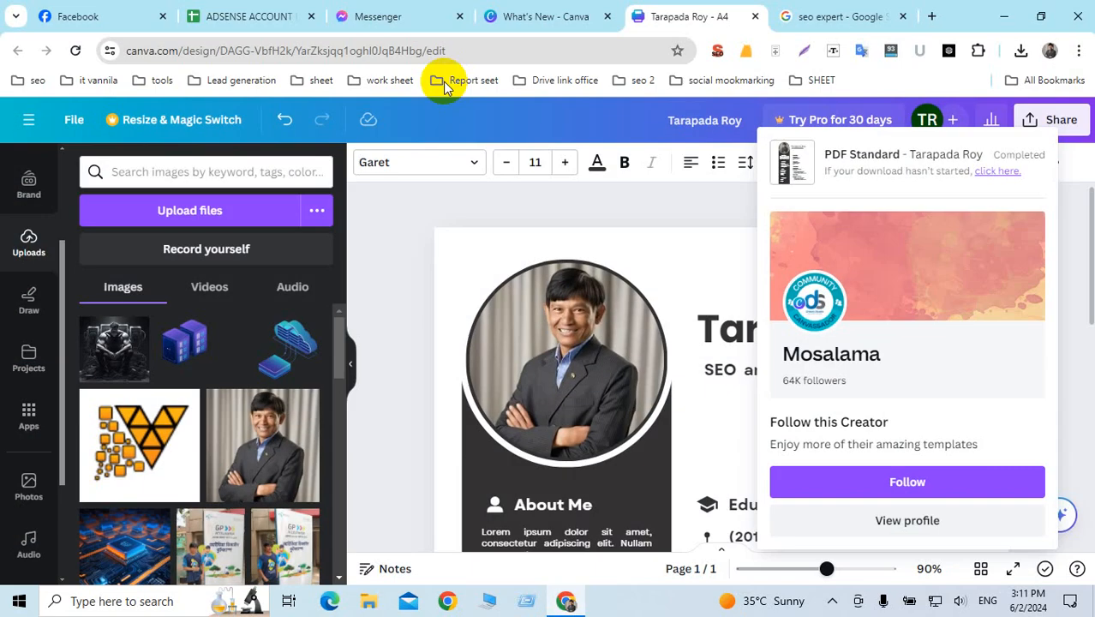
left_click(932, 16)
left_click(209, 82)
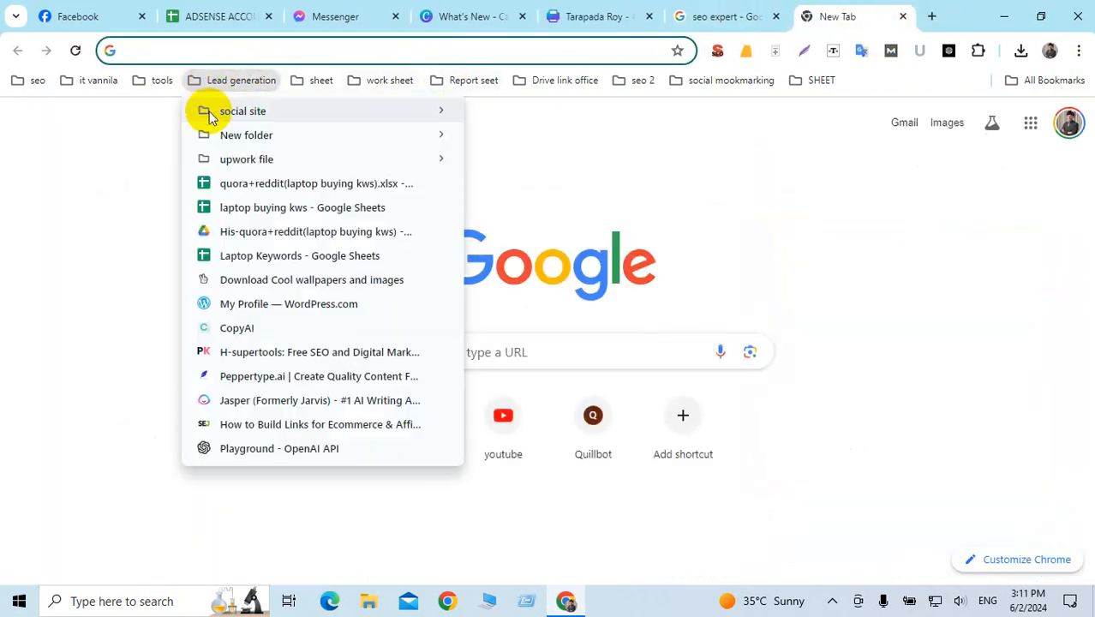
mouse_move(210, 113)
left_click(539, 138)
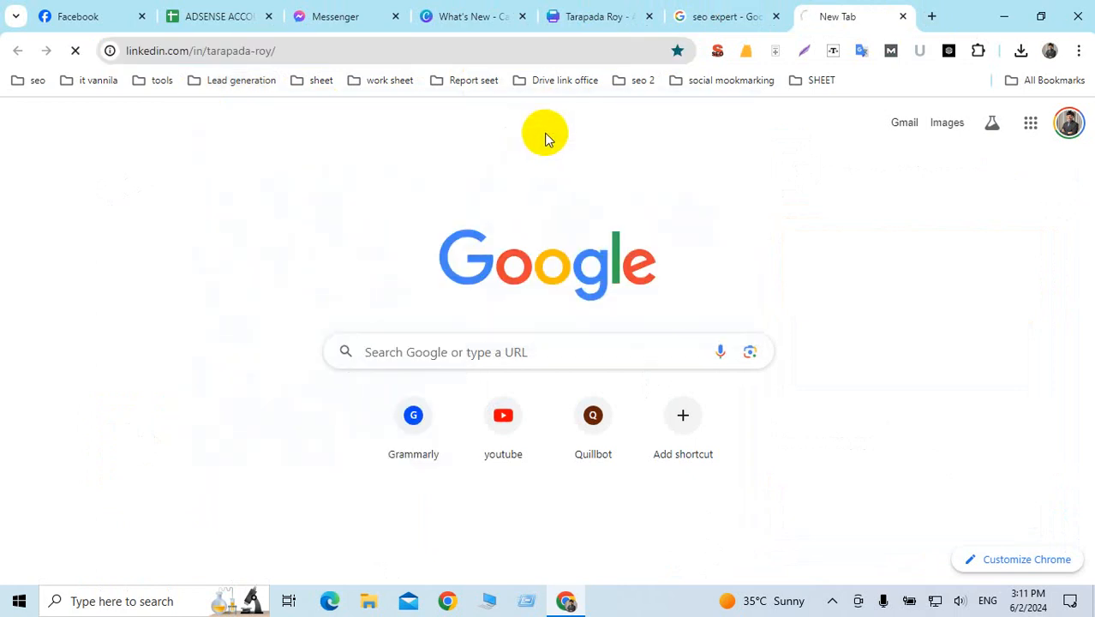
left_click(524, 17)
left_click(524, 17)
left_click(523, 17)
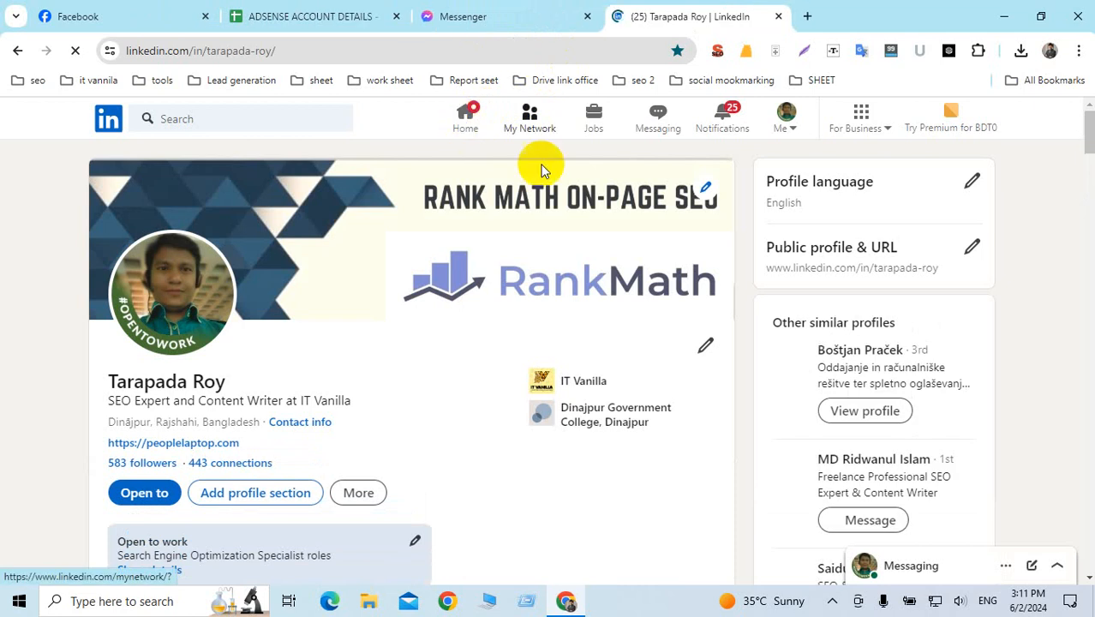
Step: Go to your own LinkedIn profile from the account menu and collapse the messaging panel
scroll(406, 360, "down", 8)
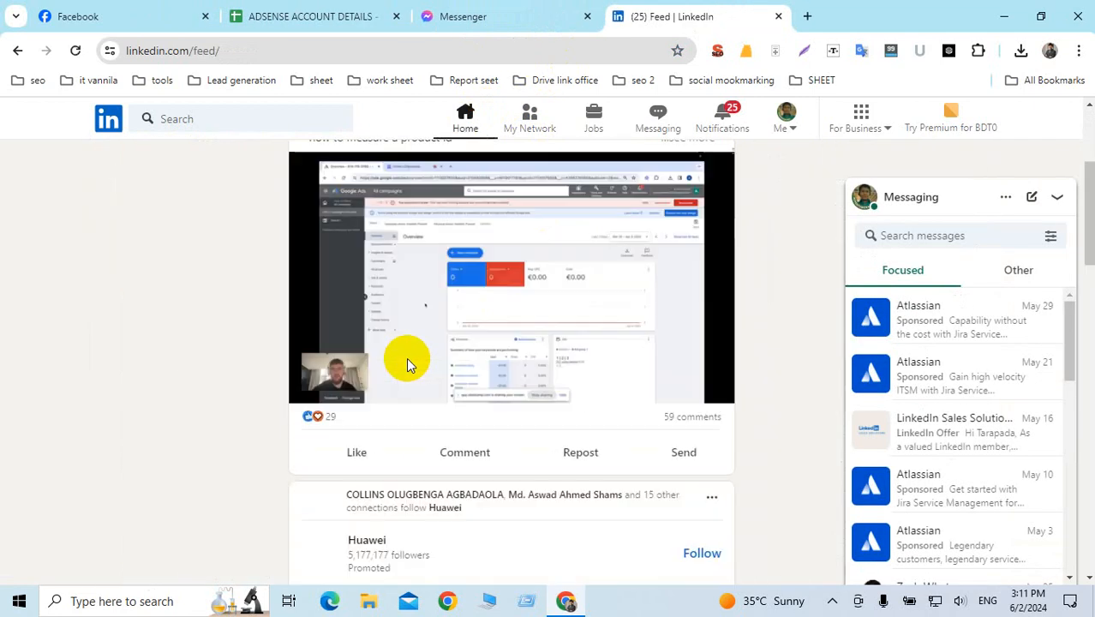
left_click(790, 117)
left_click(695, 221)
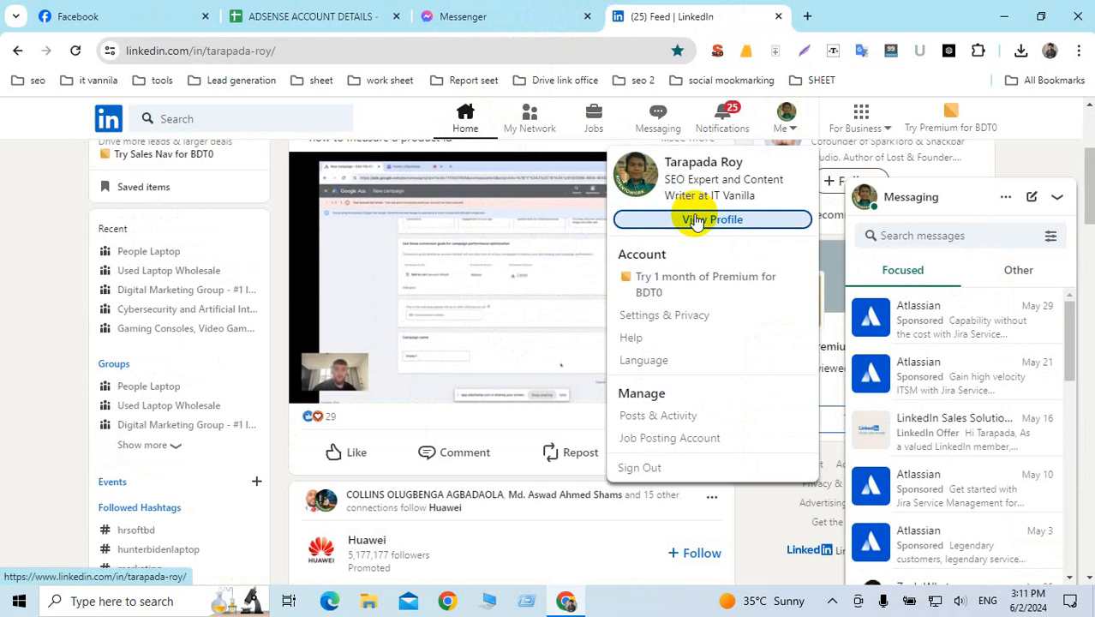
left_click(1059, 199)
scroll(384, 287, "down", 3)
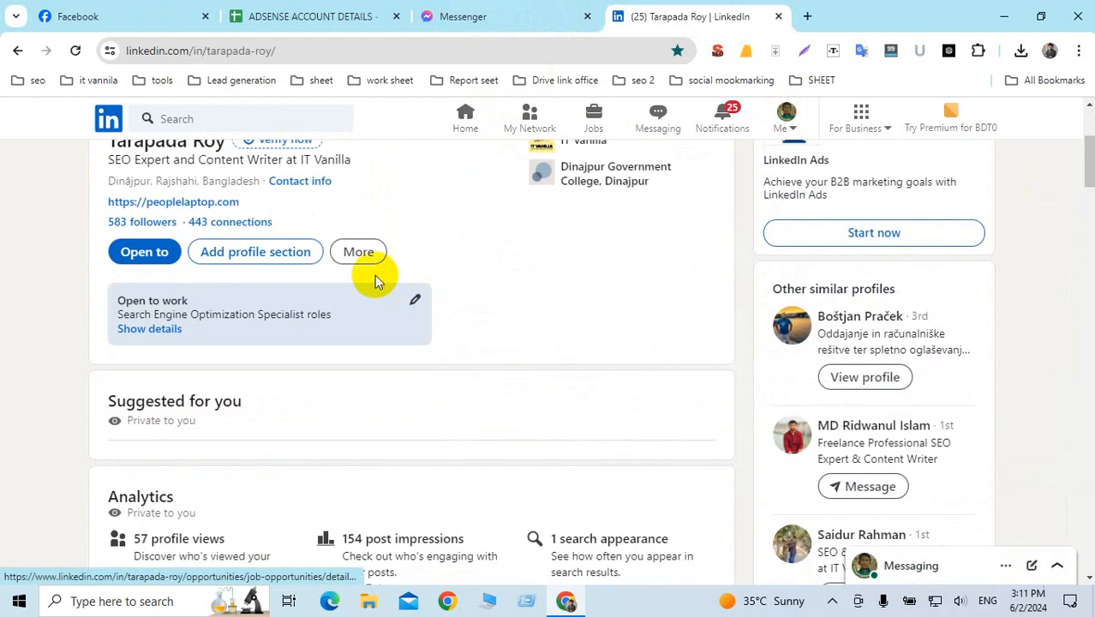
scroll(490, 253, "up", 1)
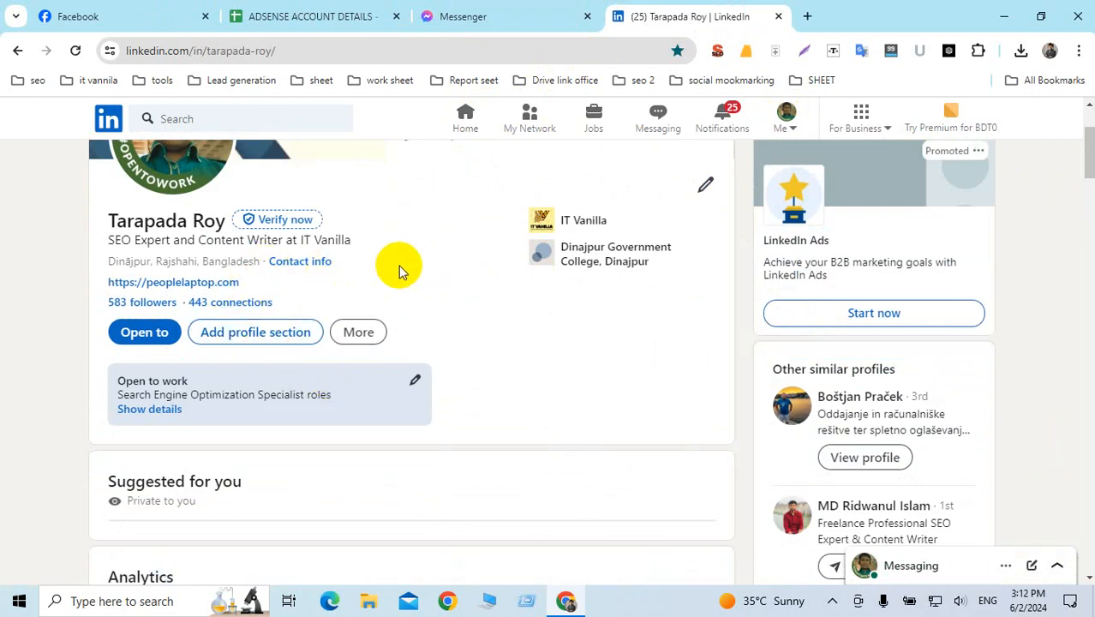
scroll(398, 271, "down", 3)
scroll(399, 266, "up", 5)
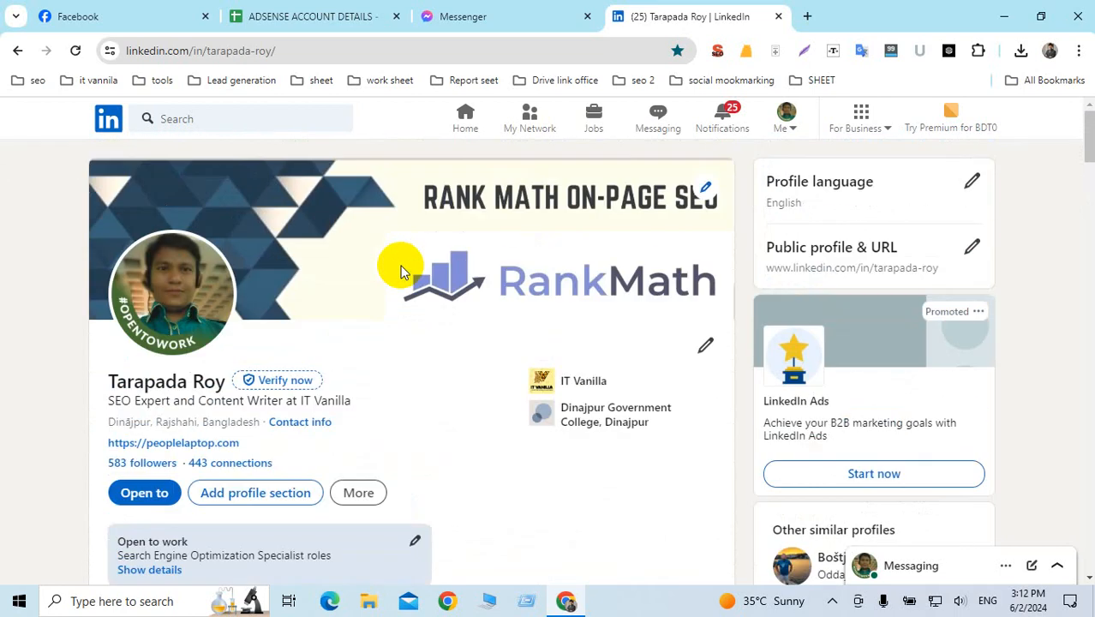
Step: Search LinkedIn for 'content writing' and filter the results to Jobs only
left_click(185, 119)
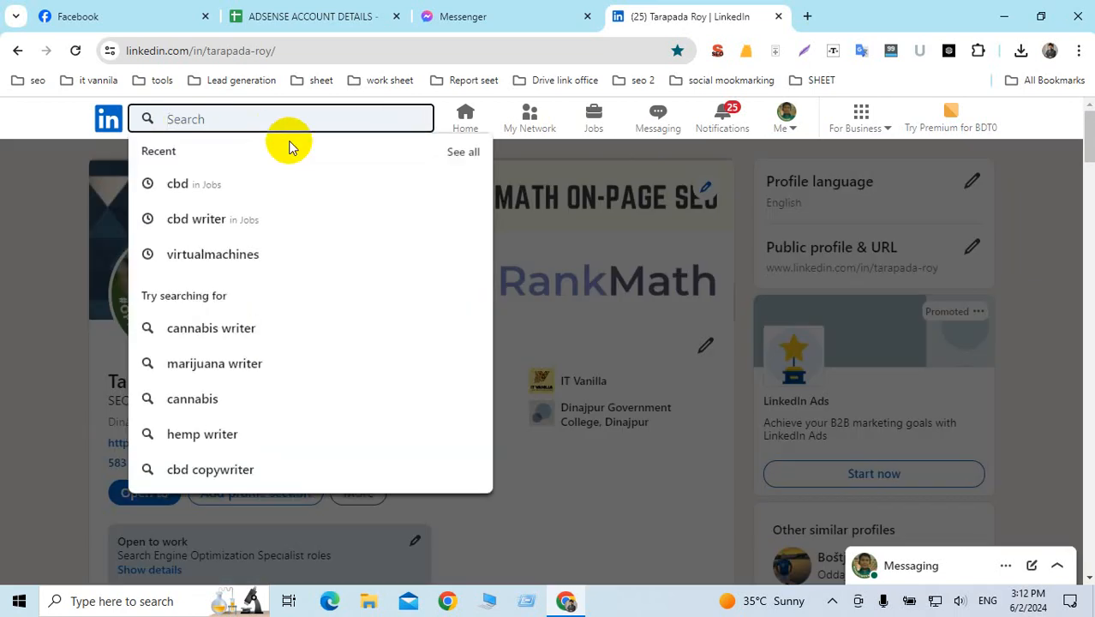
type("seo")
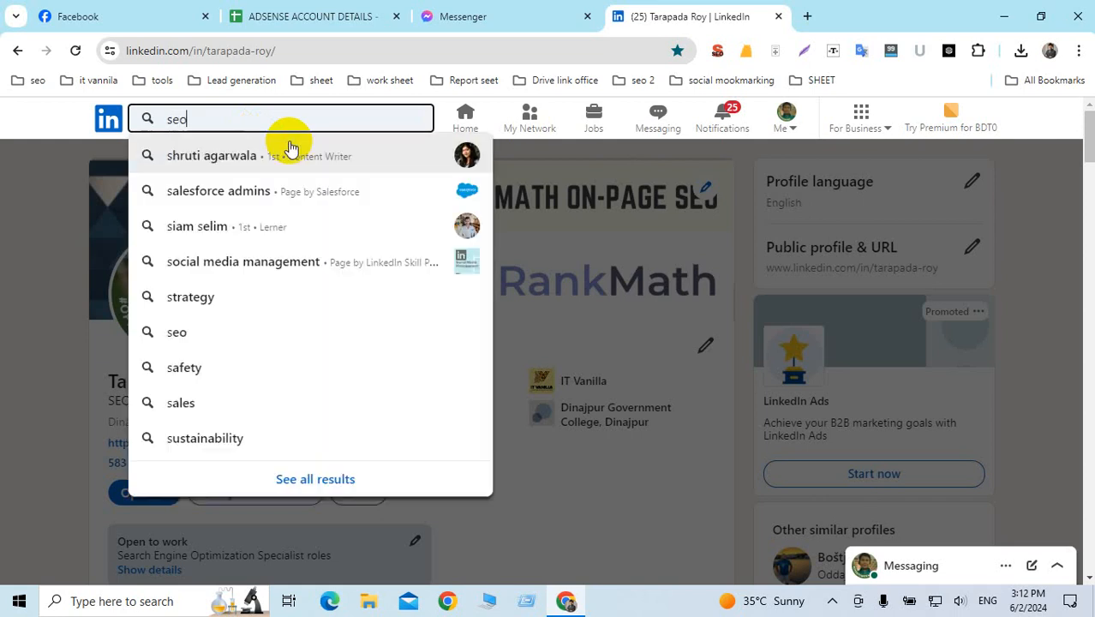
type(" ma")
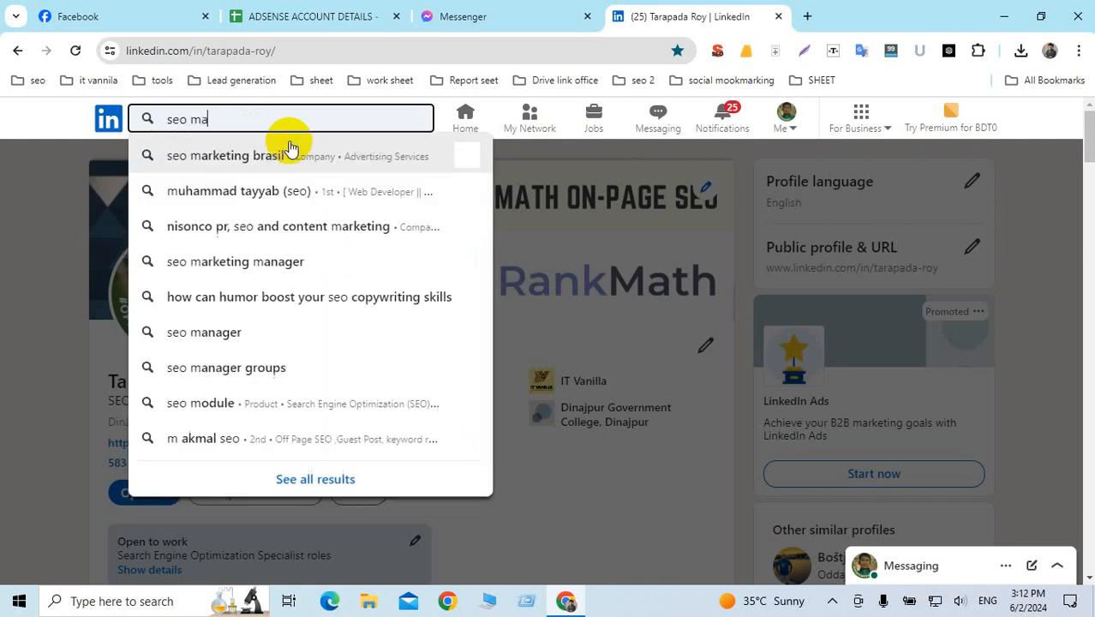
key("BackSpace")
key("BackSpace")
key("BackSpace")
key("BackSpace")
key("BackSpace")
key("BackSpace")
type("d")
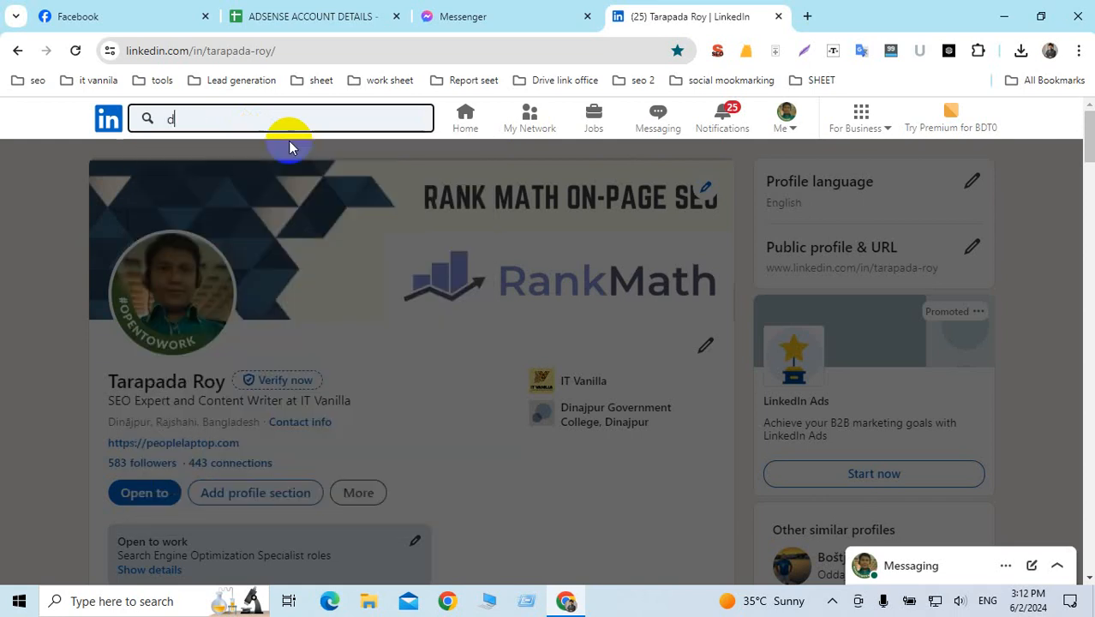
key("BackSpace")
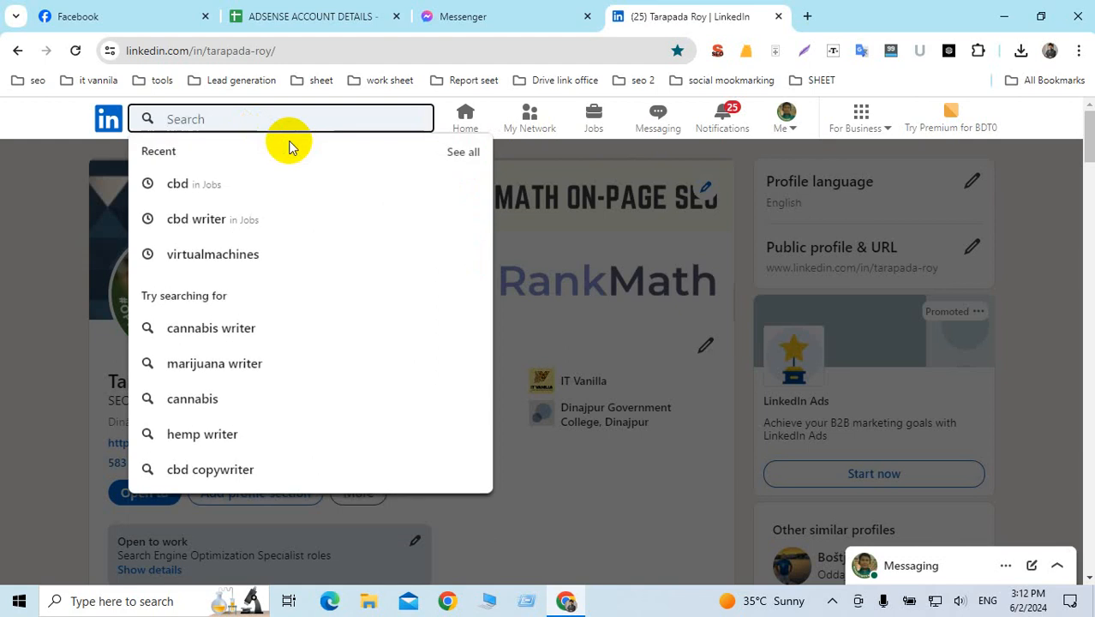
type("content e")
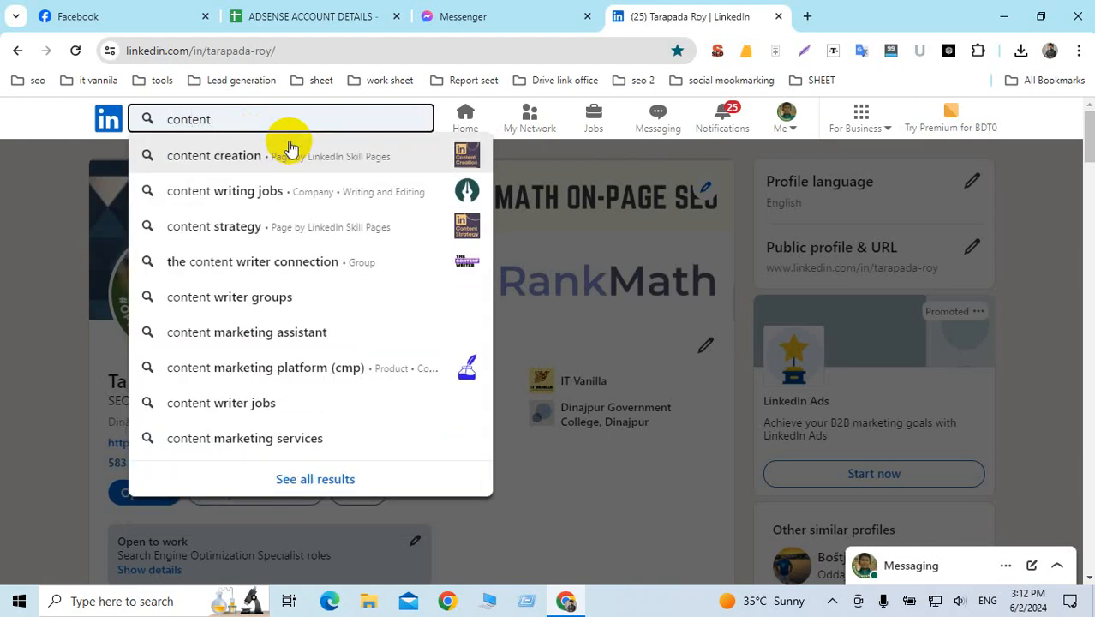
type("riting")
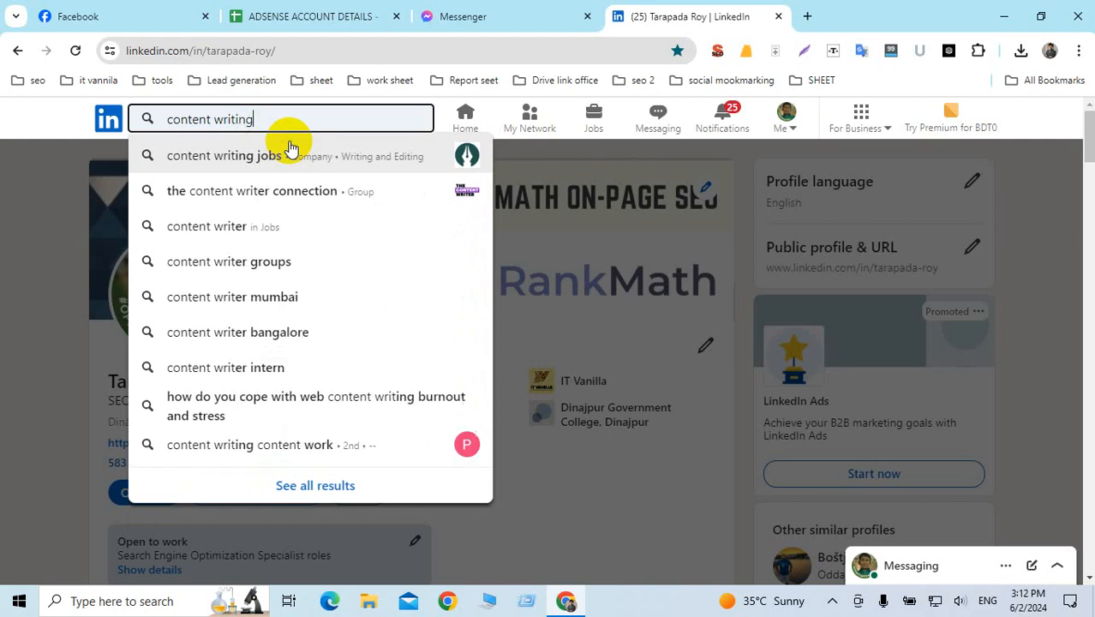
key("Return")
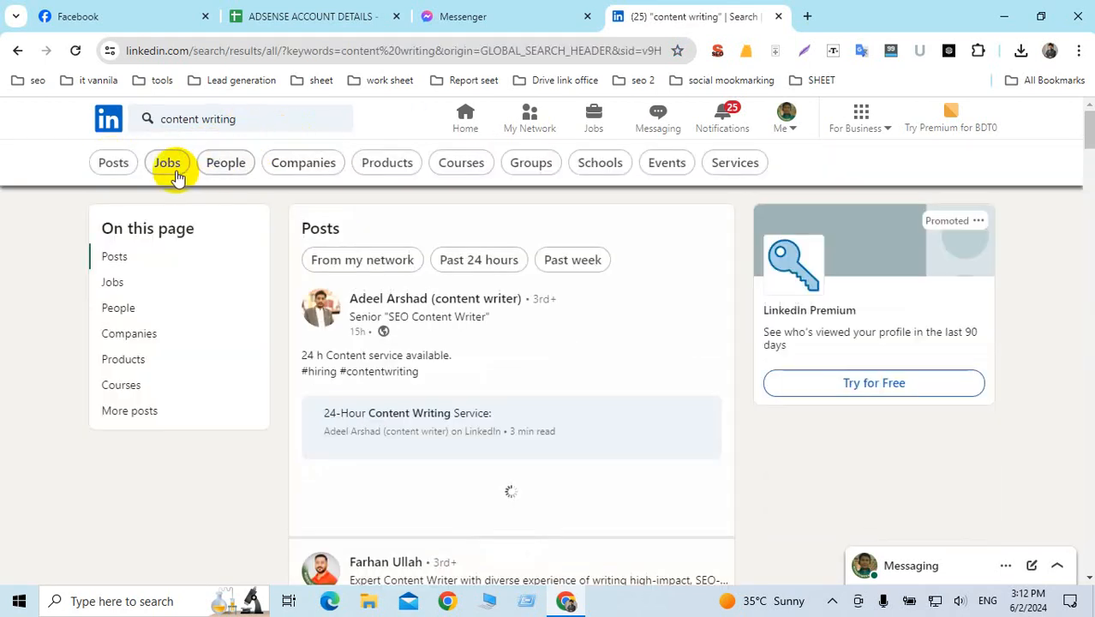
left_click(169, 169)
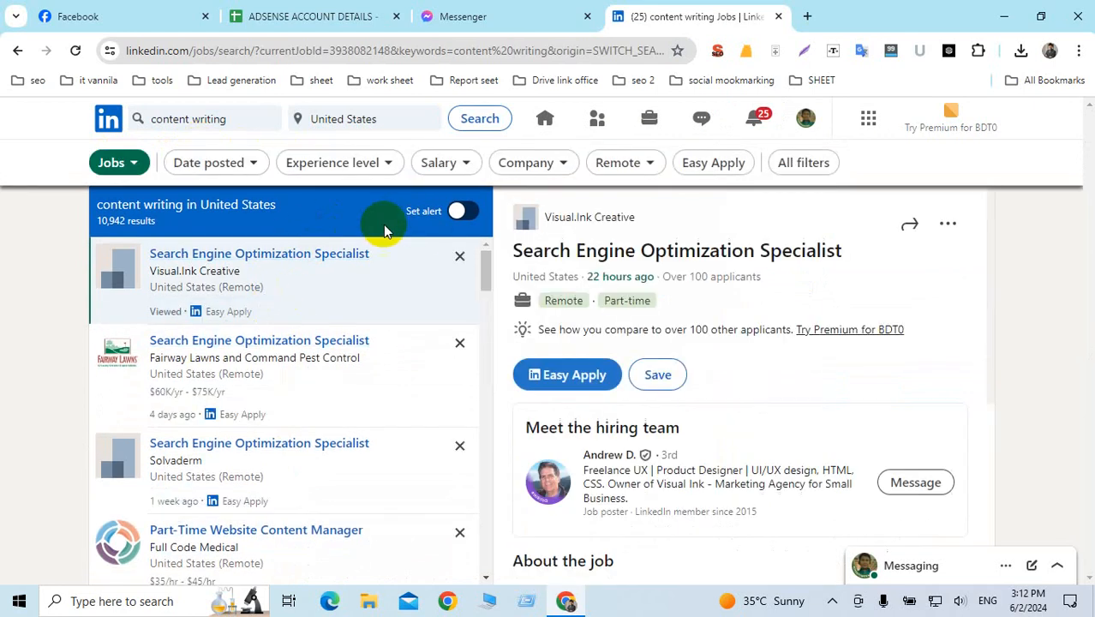
Step: Start Easy Apply on the Search Engine Optimization Specialist posting and review the prefilled contact details
scroll(622, 366, "down", 1)
scroll(625, 369, "down", 3)
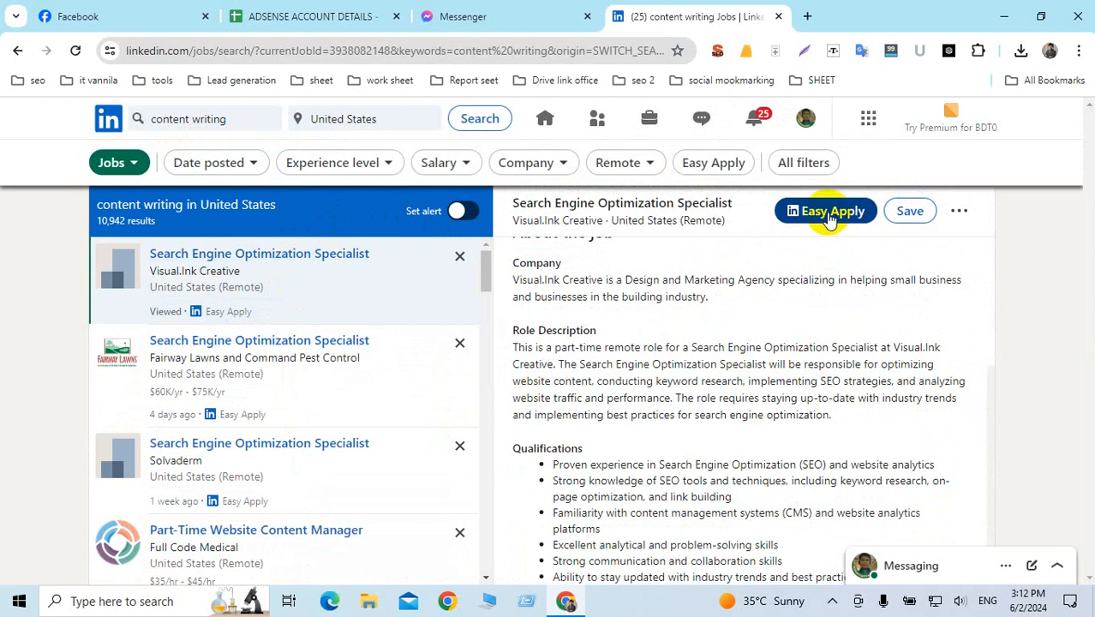
left_click(827, 212)
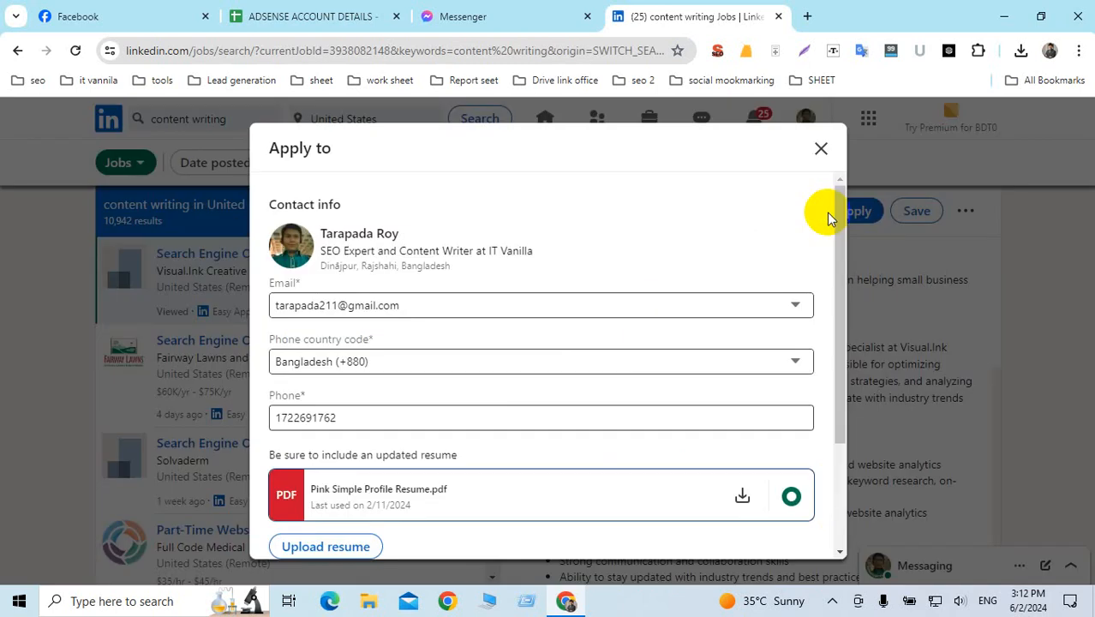
scroll(469, 366, "down", 1)
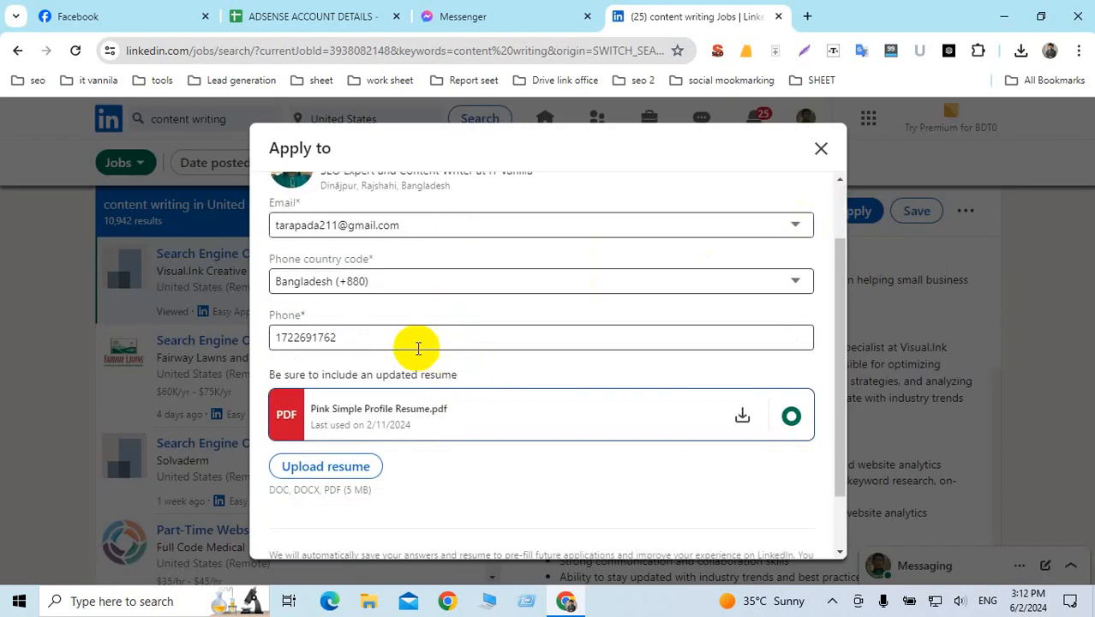
scroll(415, 343, "up", 1)
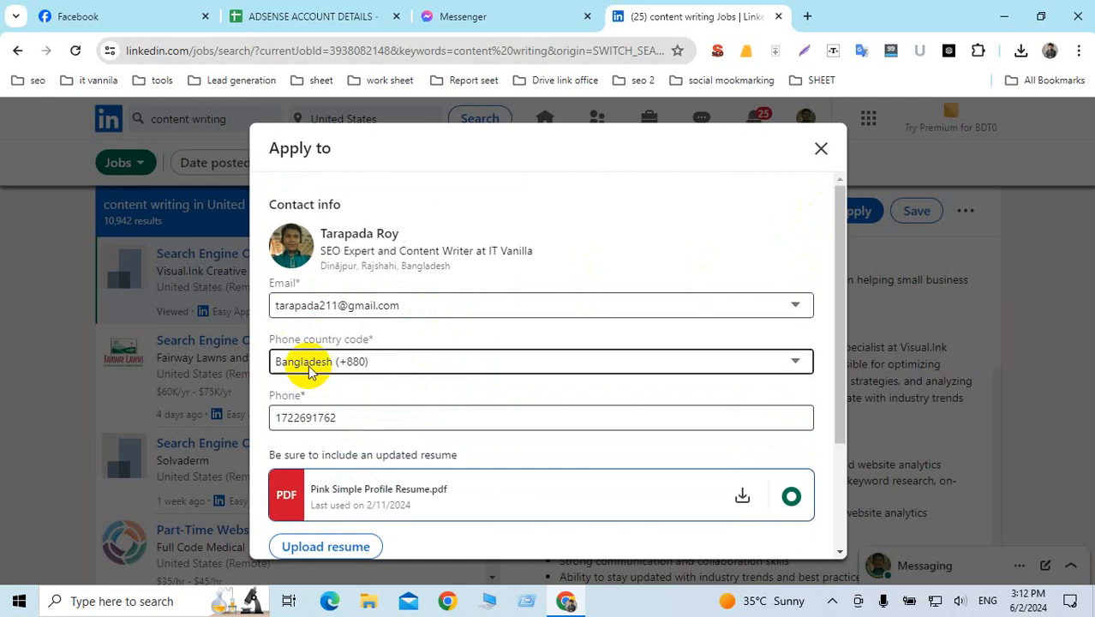
scroll(454, 408, "down", 2)
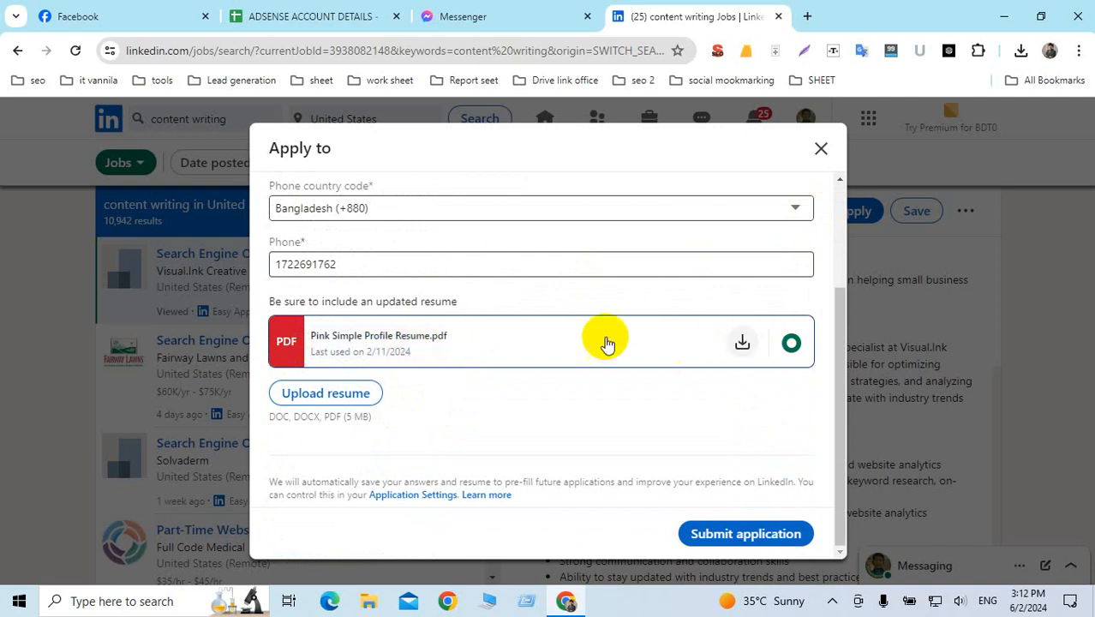
Step: Upload the new CV PDF from the Desktop as the resume, then close the application form
left_click(304, 394)
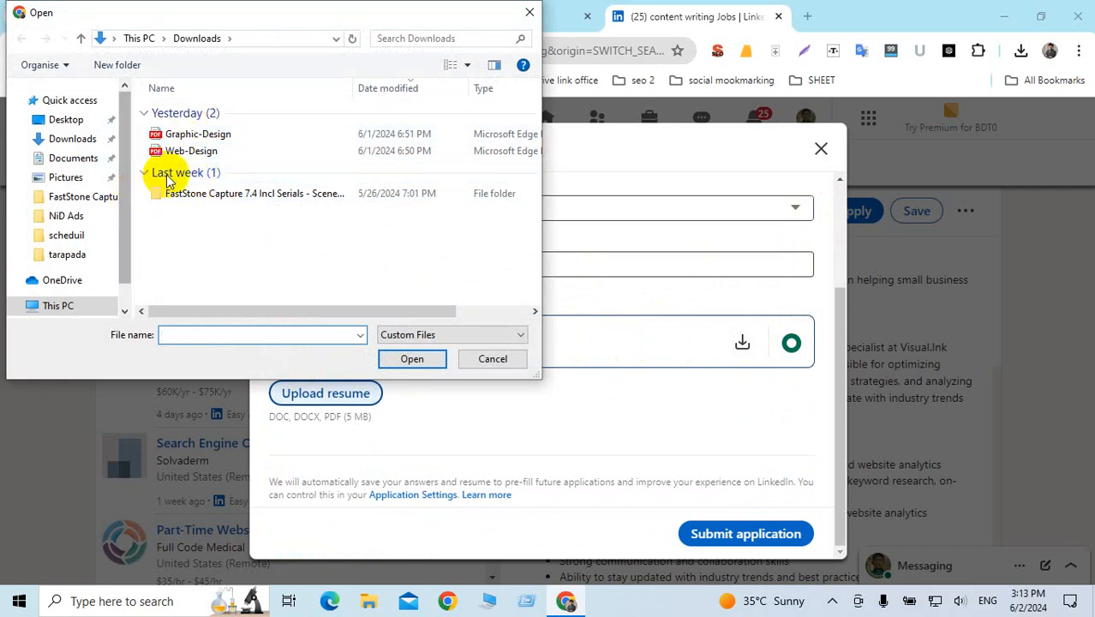
left_click(67, 119)
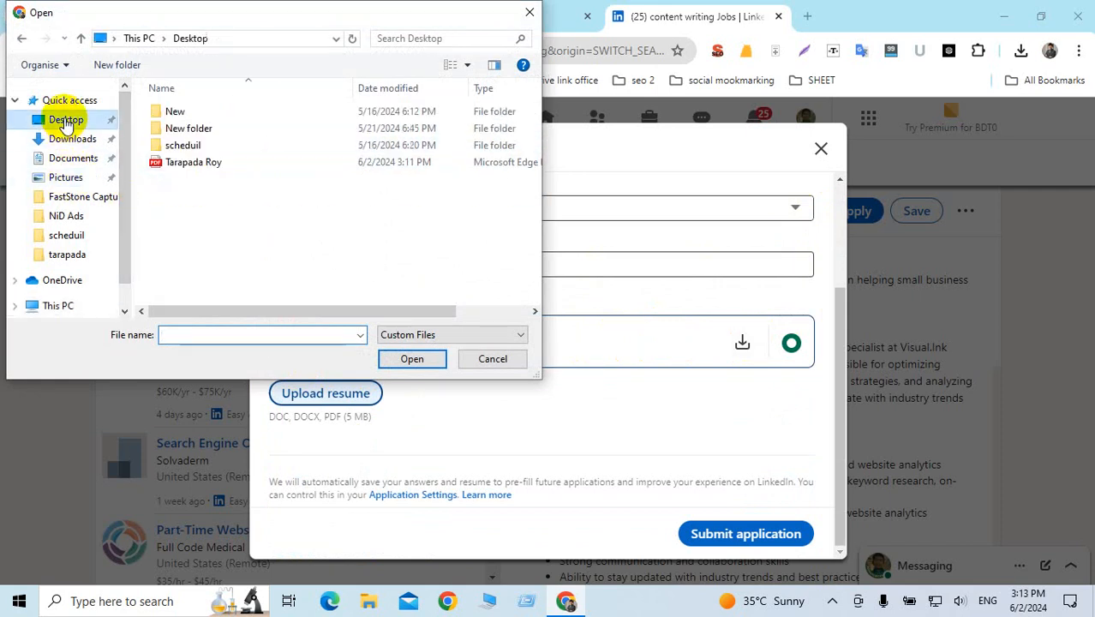
left_click(182, 164)
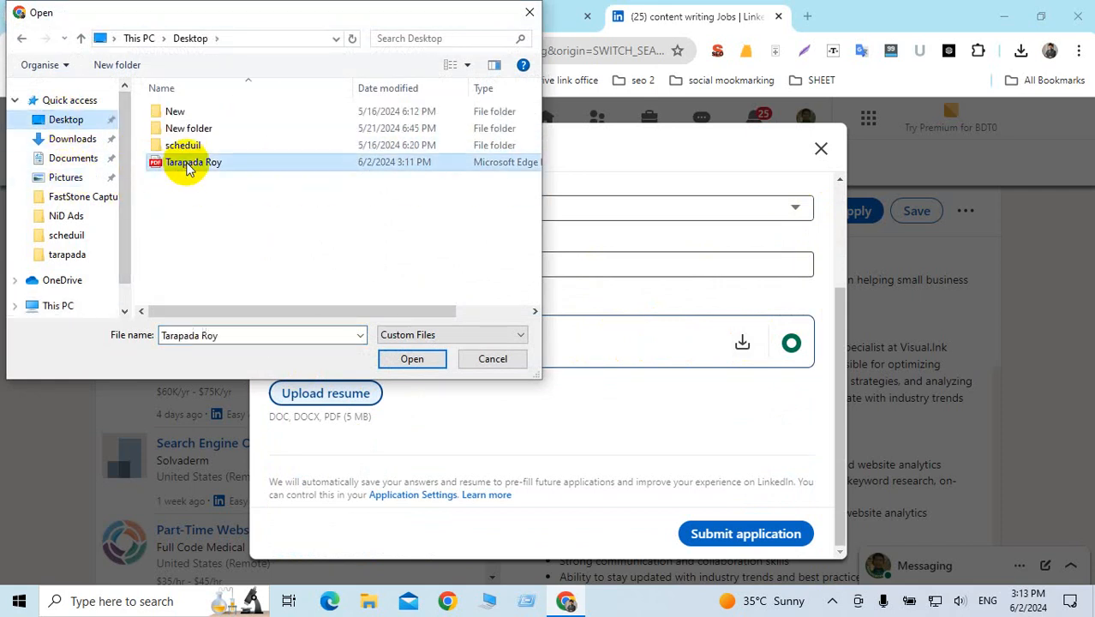
left_click(441, 358)
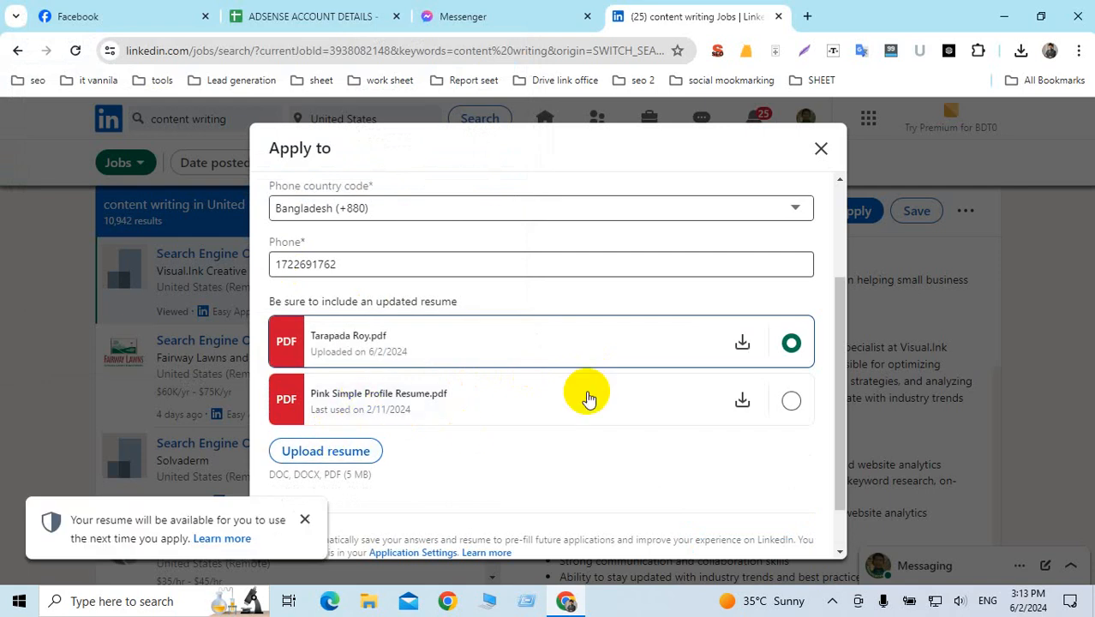
scroll(487, 375, "down", 1)
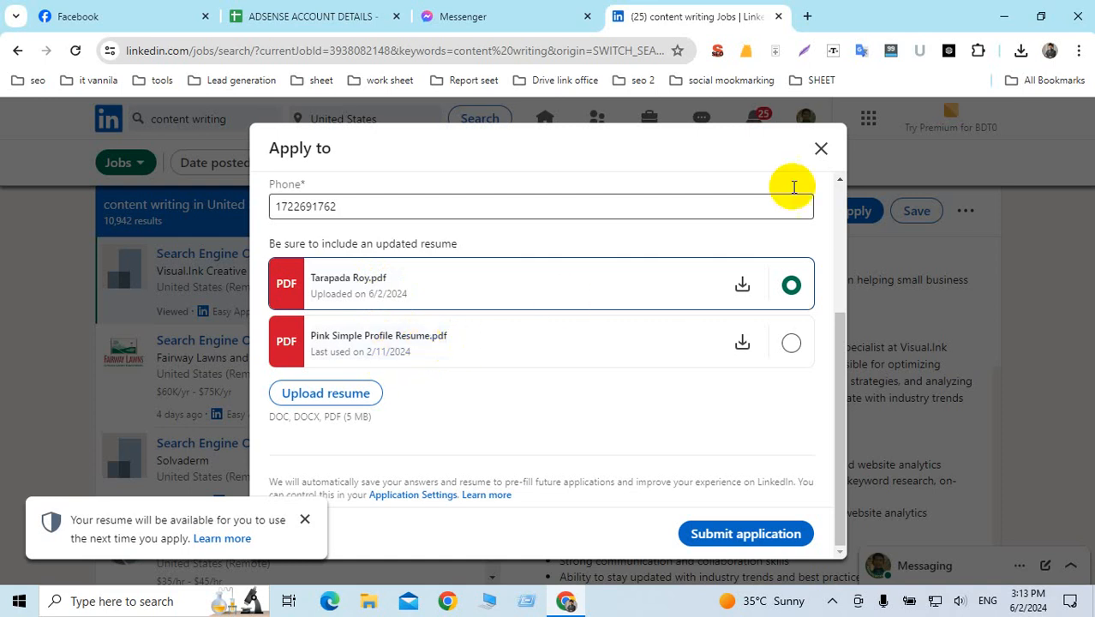
left_click(821, 149)
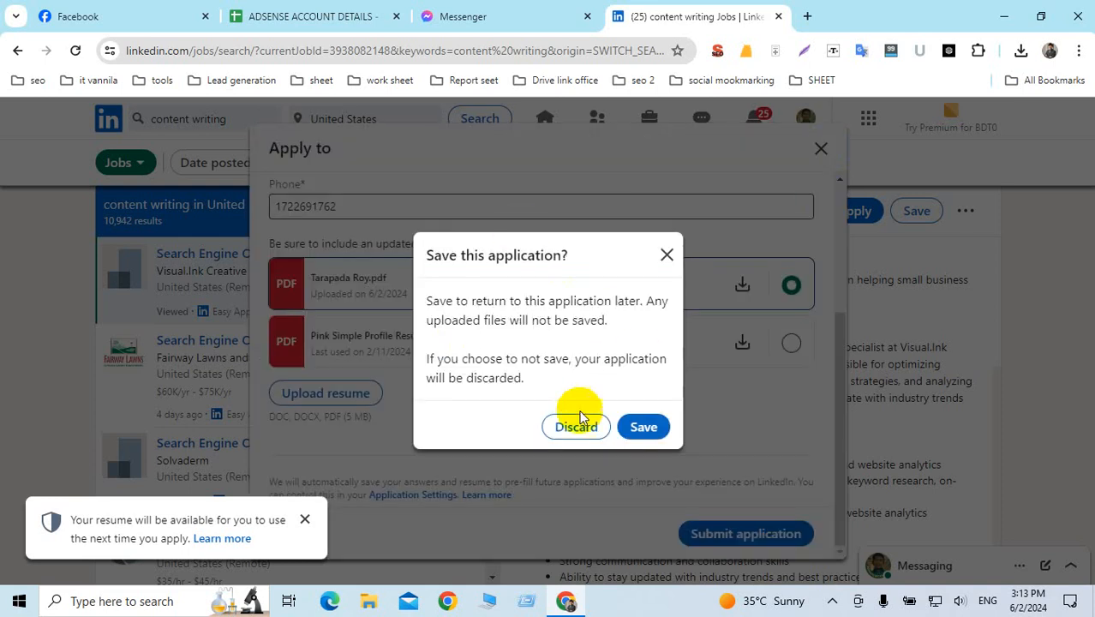
Step: Discard the unfinished LinkedIn application and minimise the browser to show the desktop
left_click(576, 426)
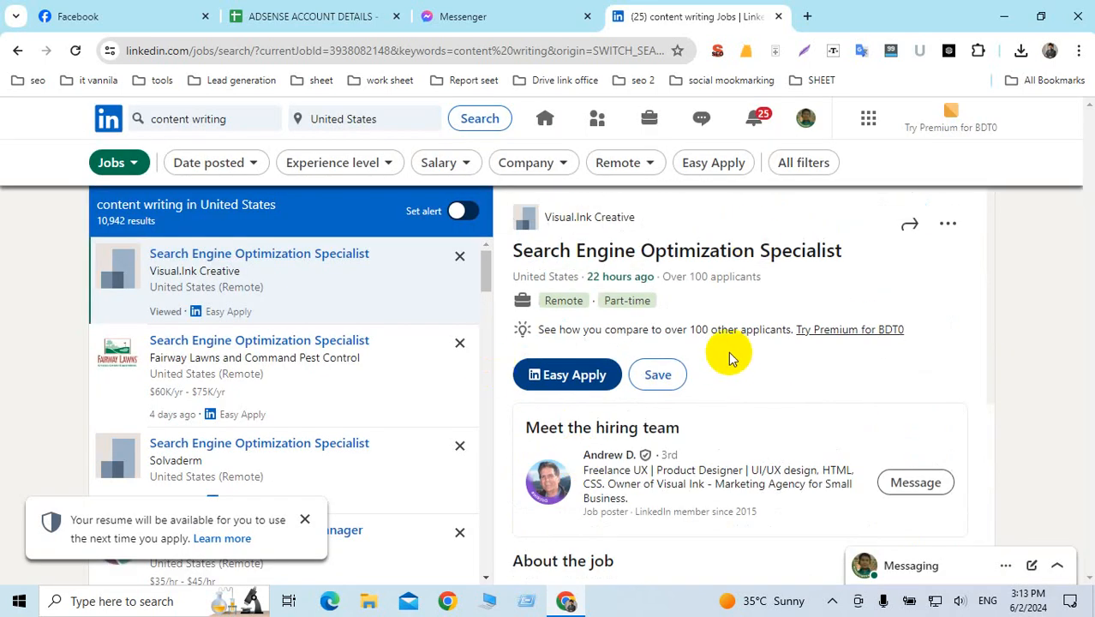
scroll(737, 351, "down", 3)
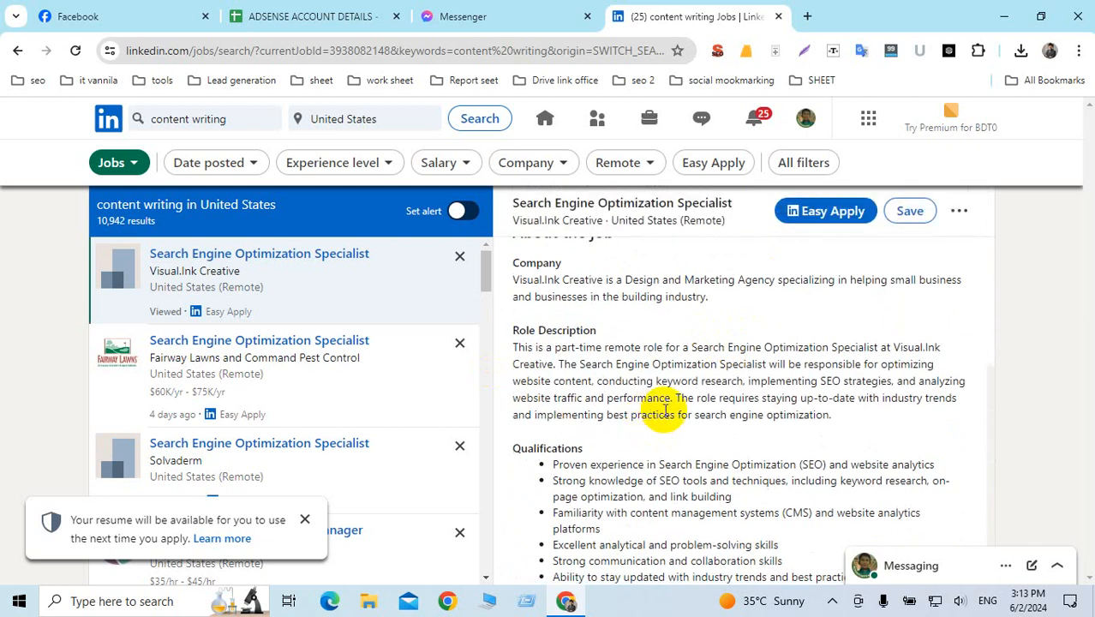
scroll(665, 410, "up", 4)
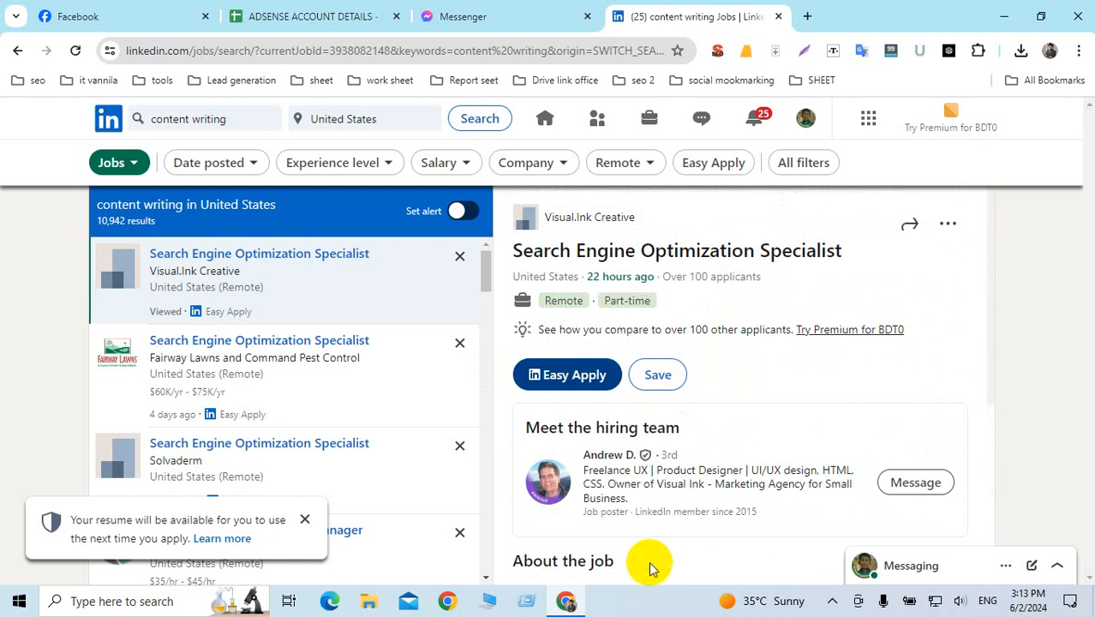
left_click(566, 601)
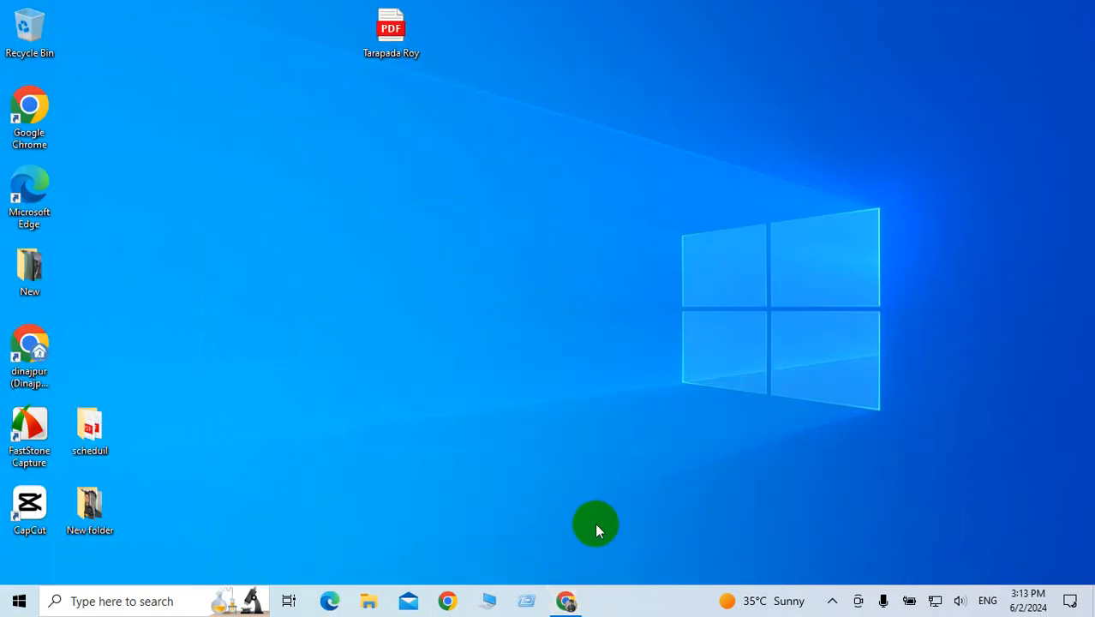
Step: Refresh the Windows desktop twice from its right-click menu
right_click(668, 102)
left_click(560, 155)
right_click(560, 154)
left_click(486, 204)
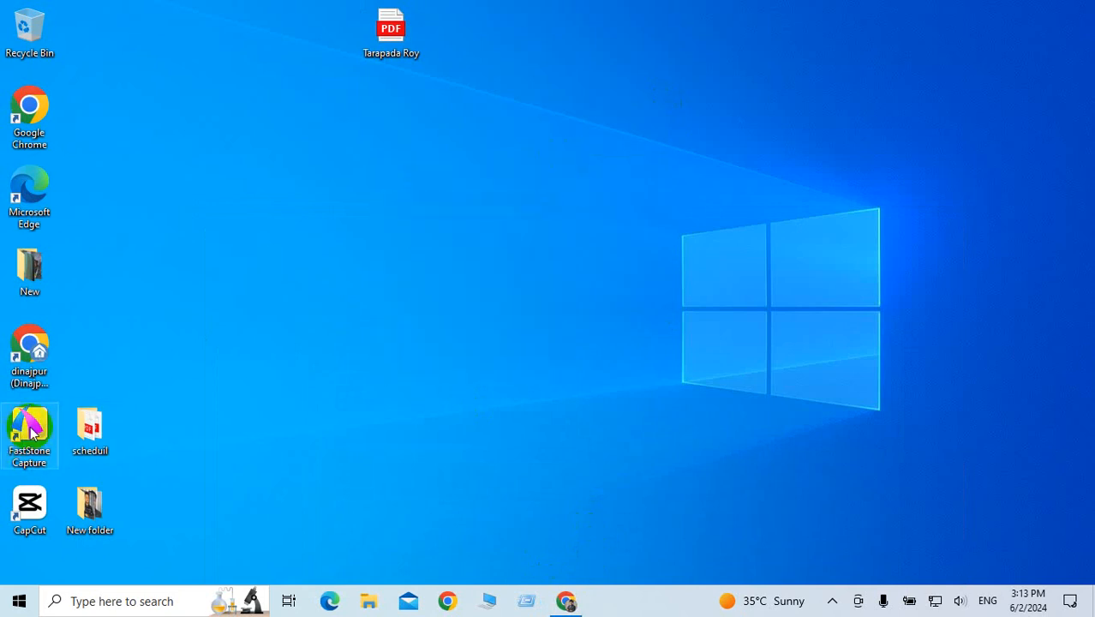